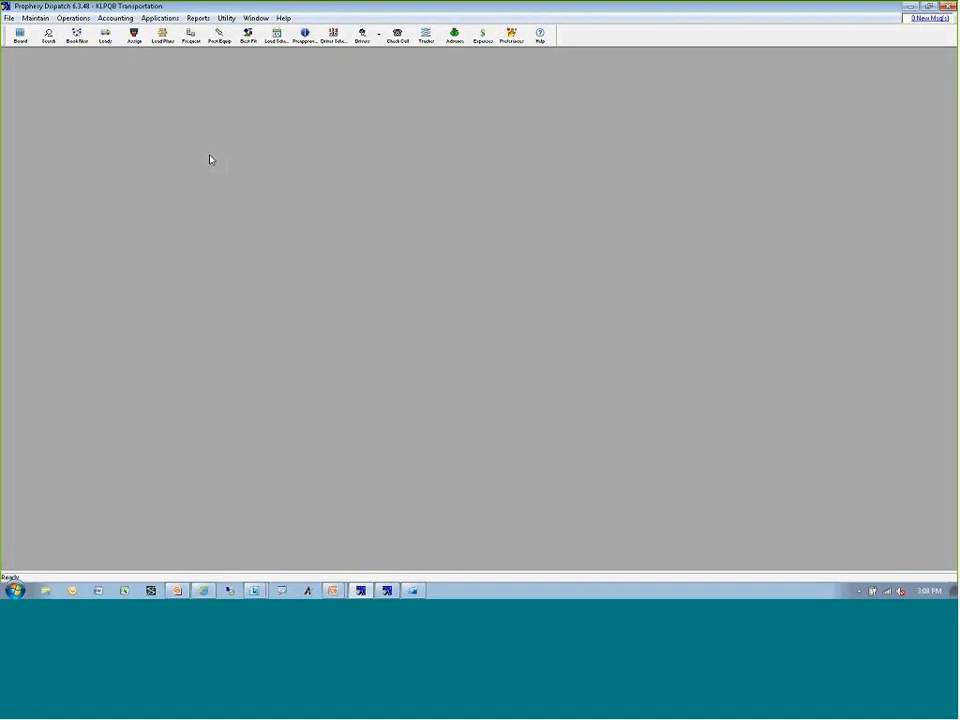
Review which load, goods and driver details are included in load emails, under the system defaults' email settings.
{"action": "left_click", "coordinate": [510, 38]}
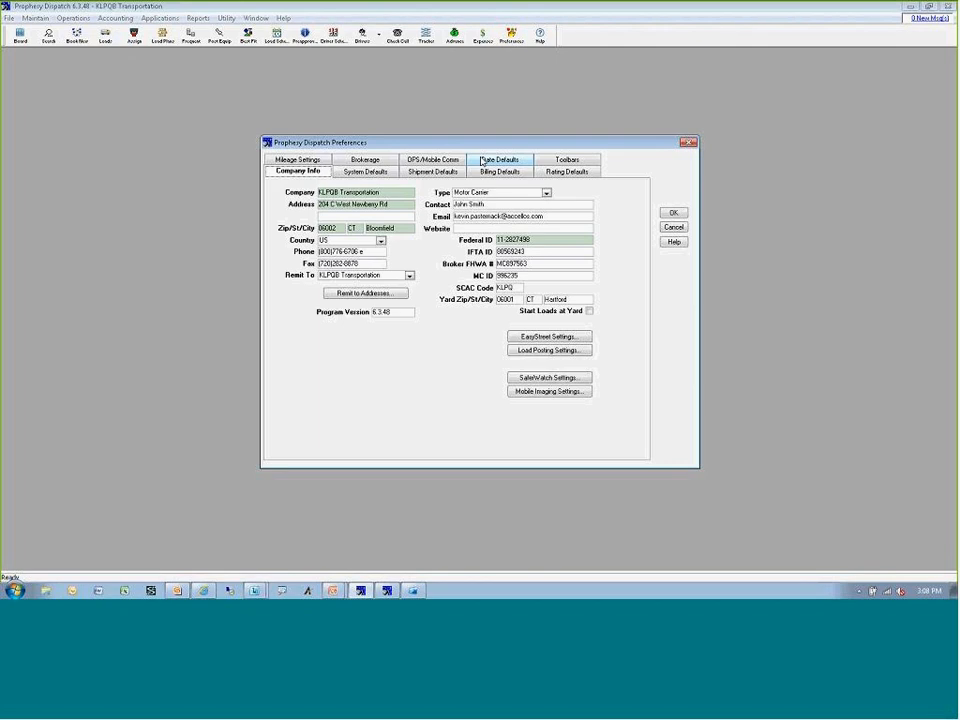
{"action": "left_click", "coordinate": [372, 172]}
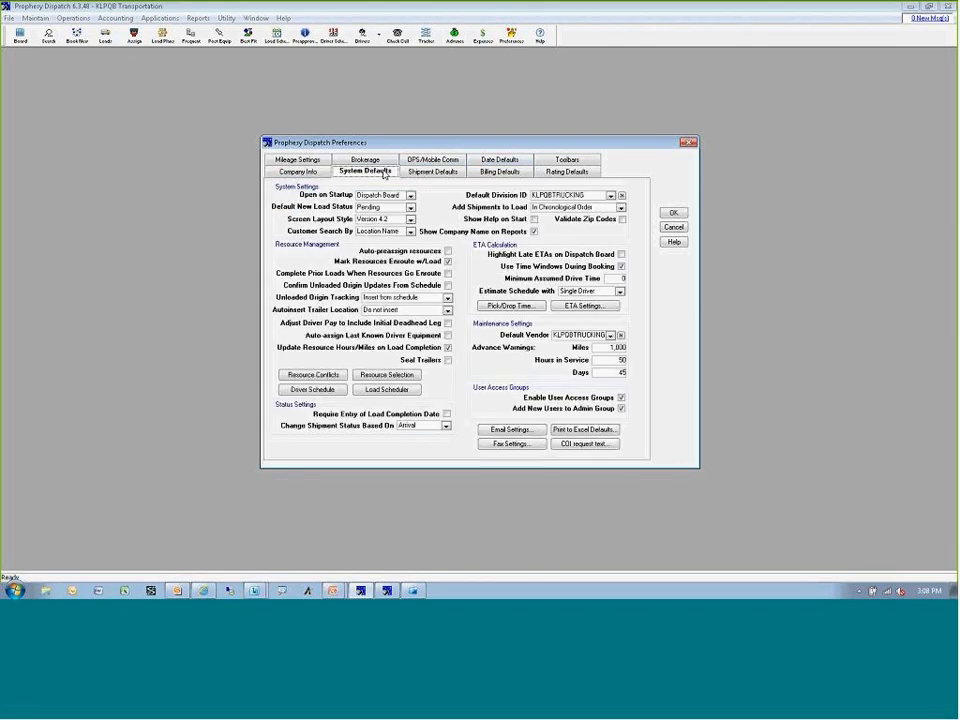
{"action": "left_click", "coordinate": [503, 431]}
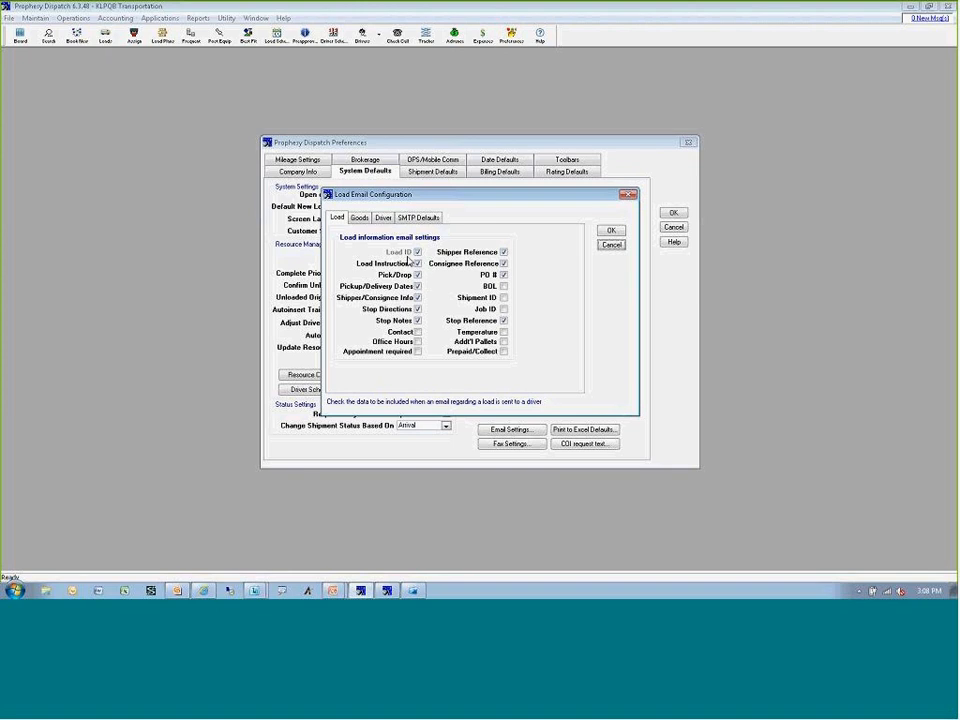
{"action": "left_click", "coordinate": [361, 218]}
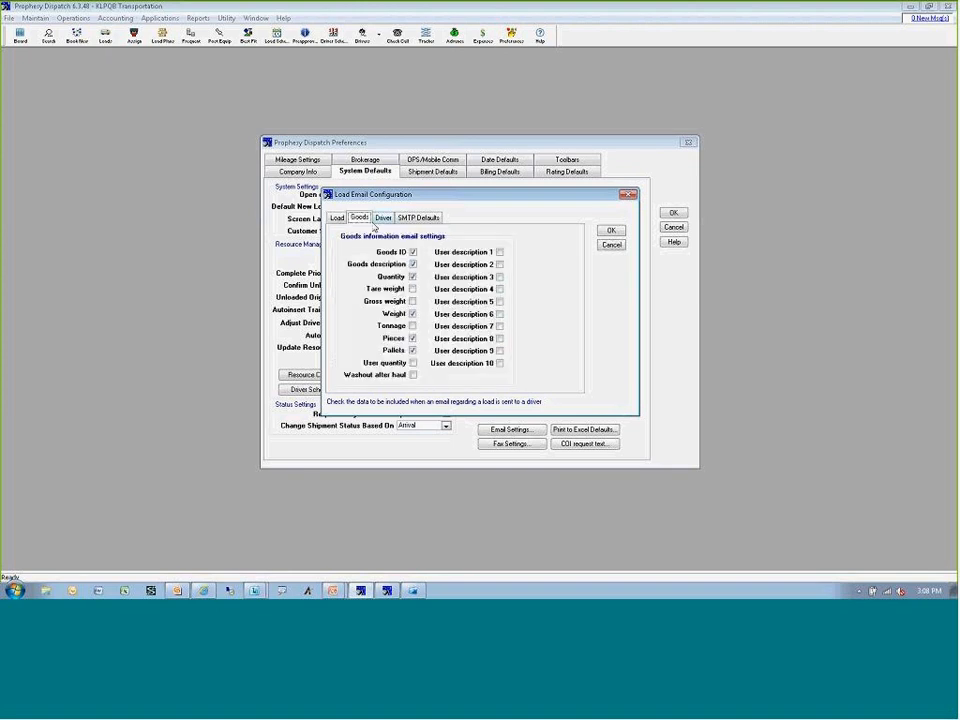
{"action": "left_click", "coordinate": [384, 218]}
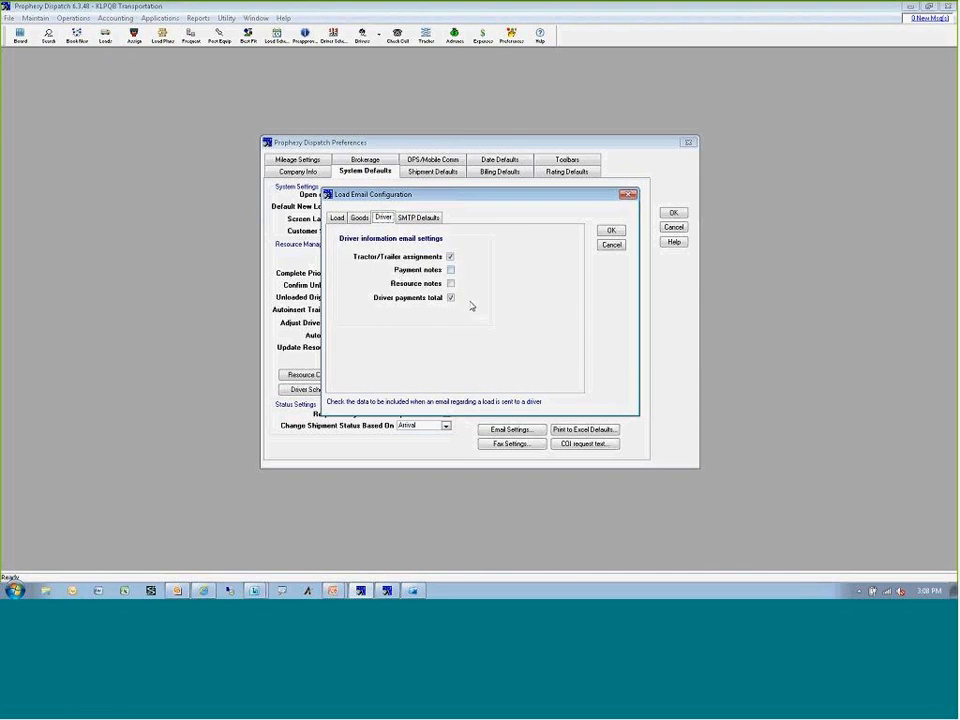
Review the default SMTP encryption, server, port and BCC address for load emails, and close the preferences.
{"action": "left_click", "coordinate": [420, 219]}
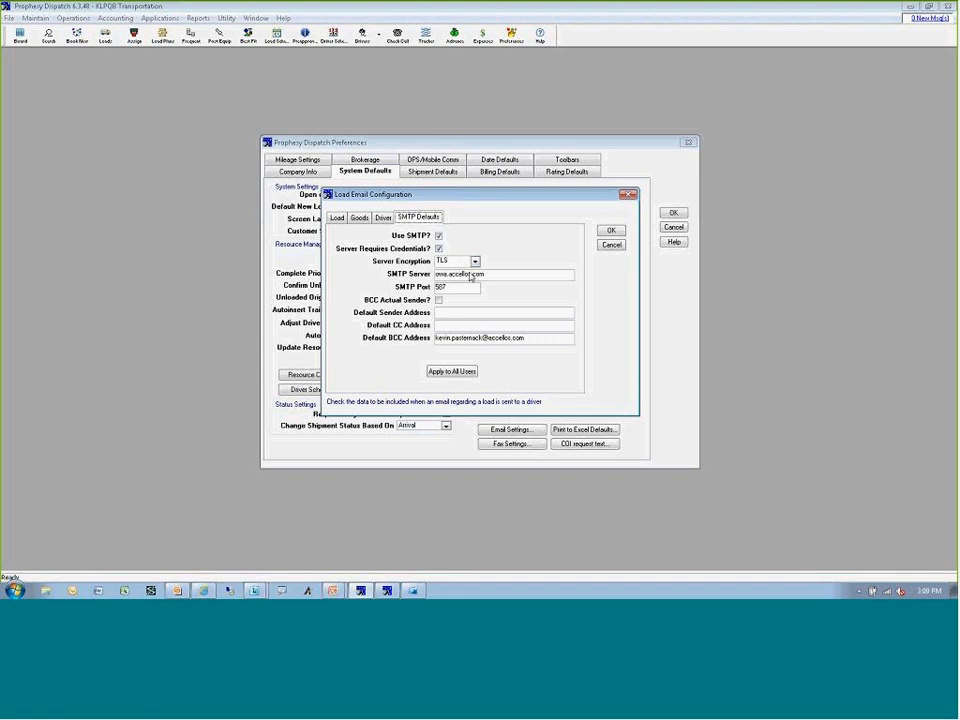
{"action": "left_click", "coordinate": [475, 262]}
{"action": "left_click", "coordinate": [470, 286]}
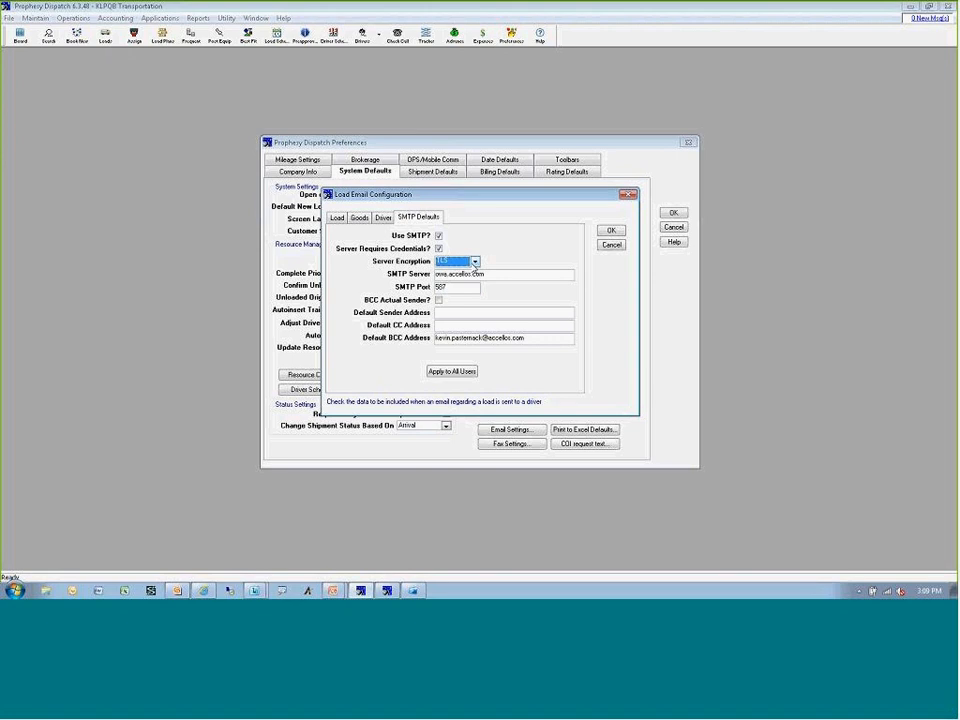
{"action": "double_click", "coordinate": [475, 276]}
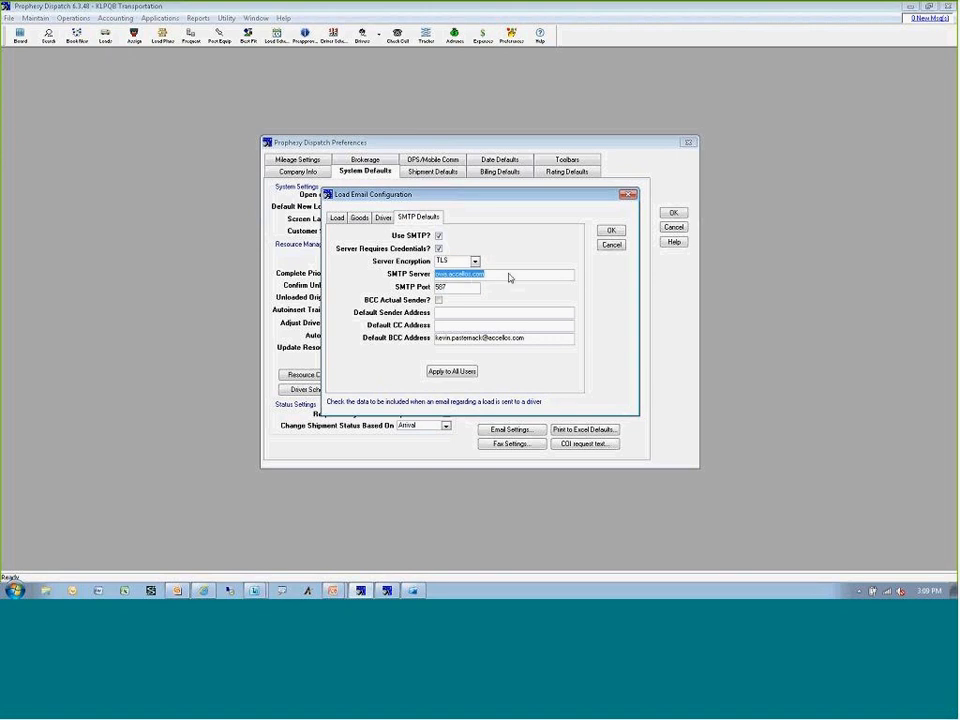
{"action": "double_click", "coordinate": [462, 289]}
{"action": "left_click", "coordinate": [491, 341]}
{"action": "left_click_drag", "start_coordinate": [529, 338], "coordinate": [439, 338]}
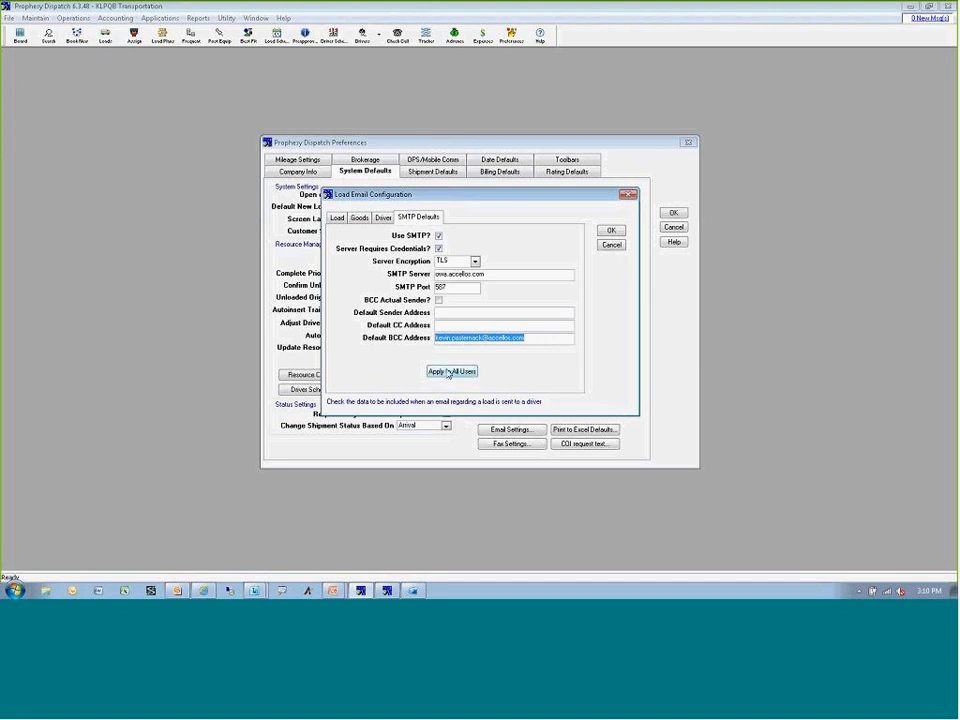
{"action": "left_click", "coordinate": [610, 244]}
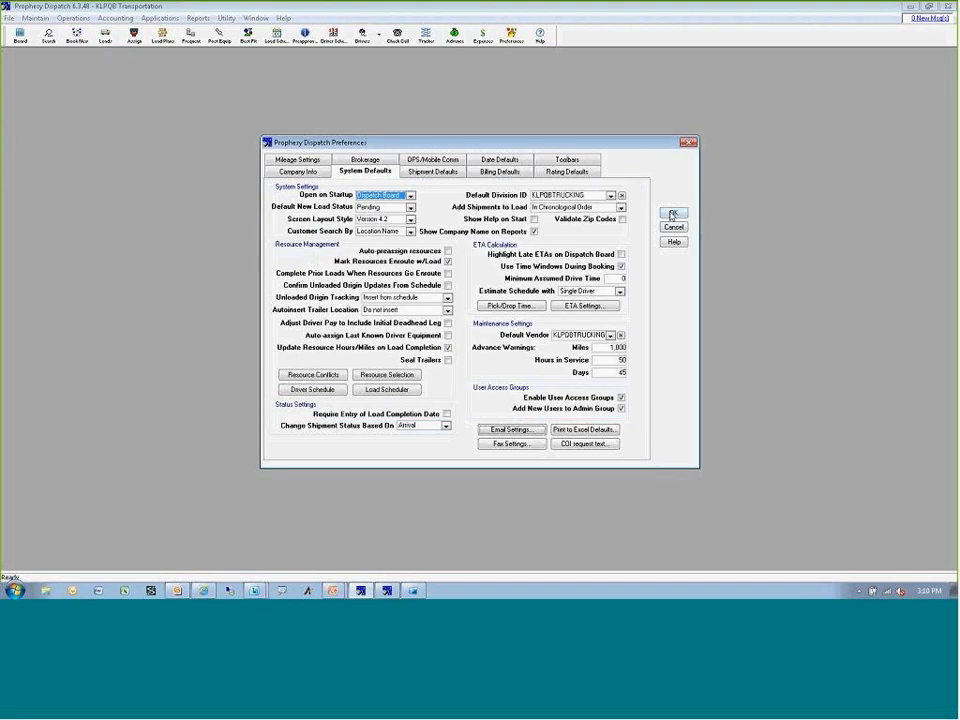
{"action": "left_click", "coordinate": [673, 212]}
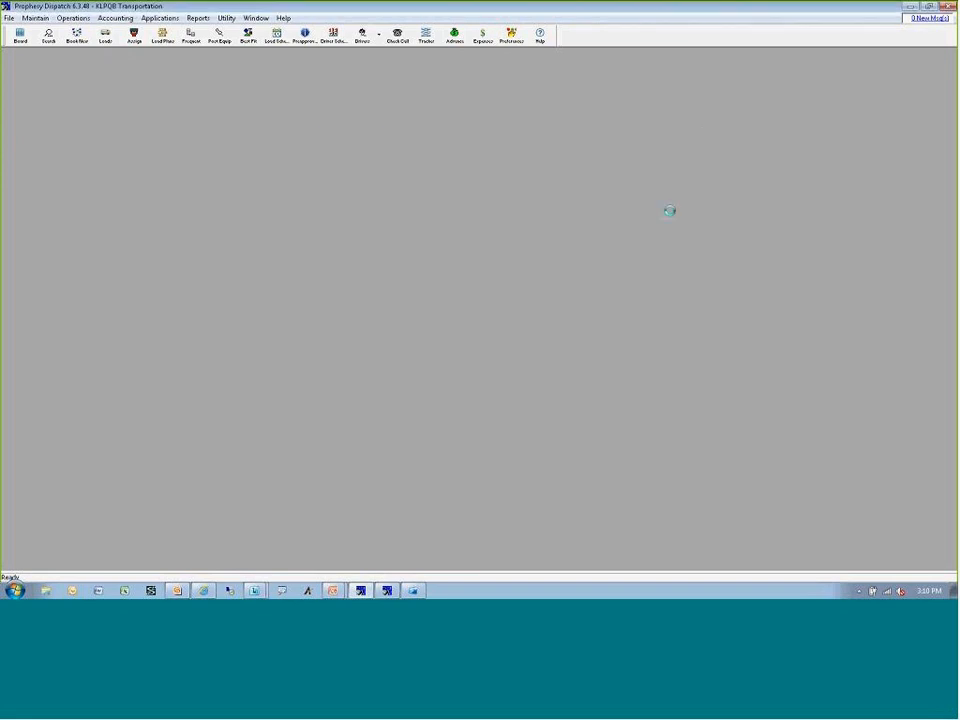
Review the SMTP credentials, BCC address and signature in the Dispatcher user's email settings, and close the user list.
{"action": "left_click", "coordinate": [35, 18]}
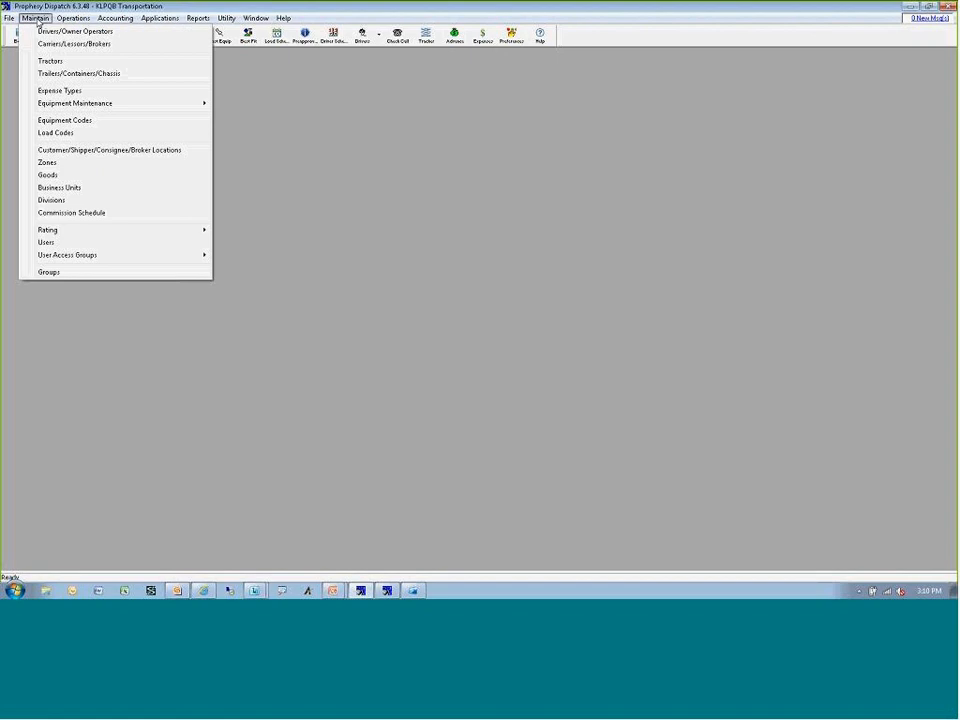
{"action": "left_click", "coordinate": [50, 242]}
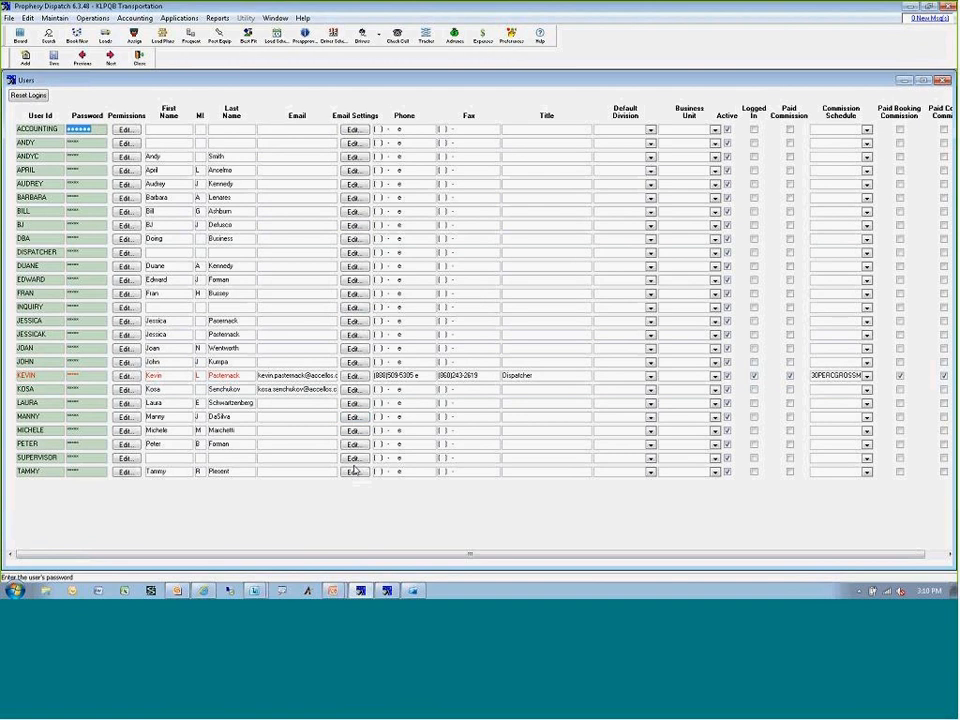
{"action": "left_click", "coordinate": [354, 376]}
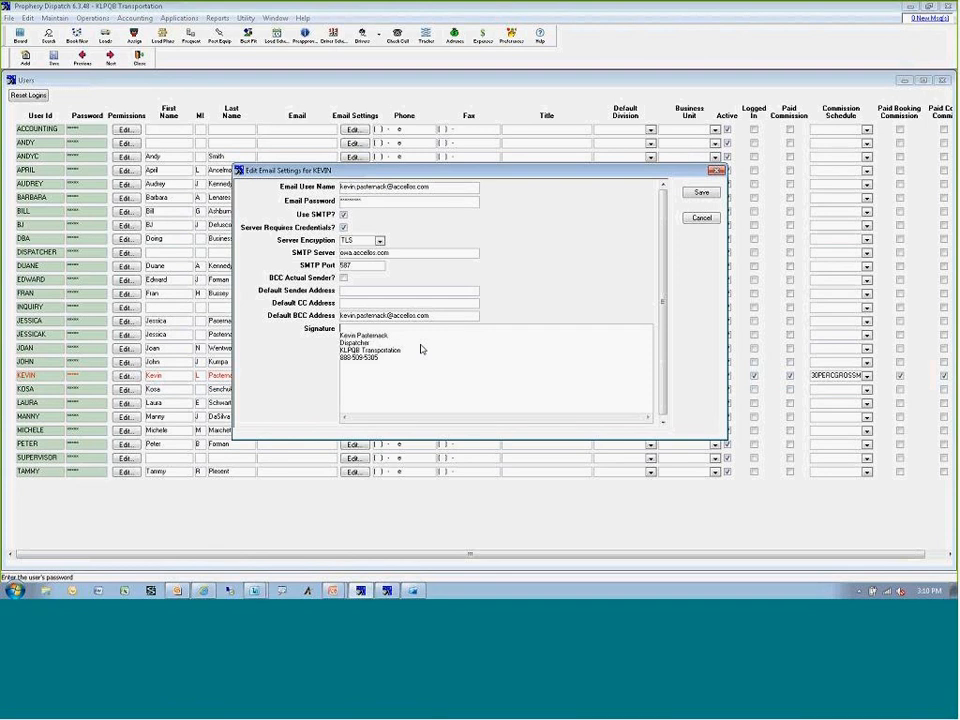
{"action": "left_click", "coordinate": [703, 218]}
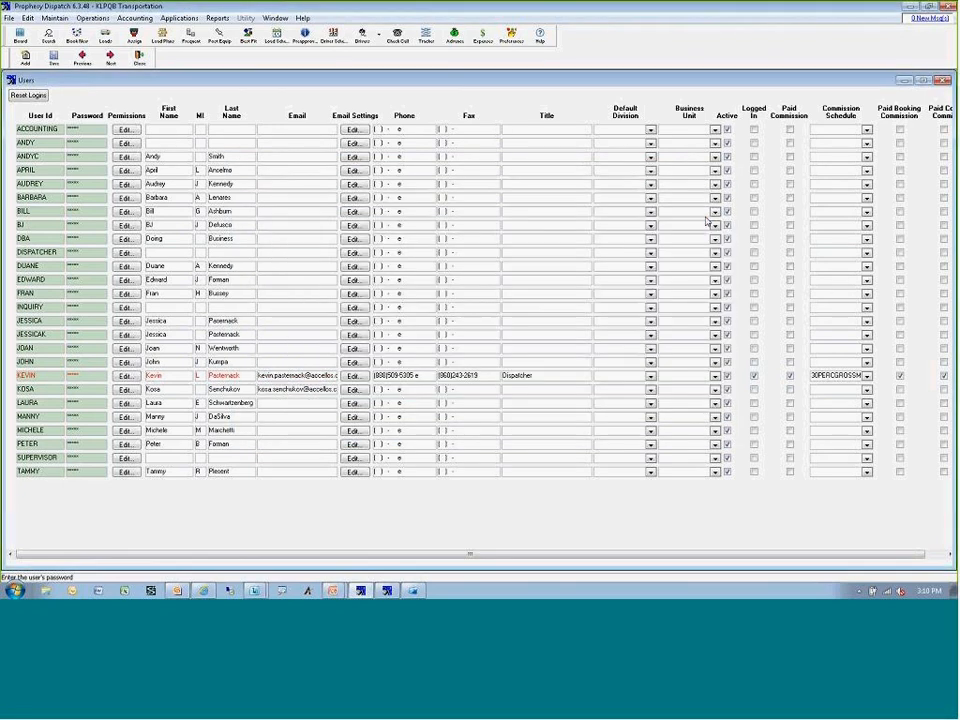
{"action": "left_click", "coordinate": [941, 80]}
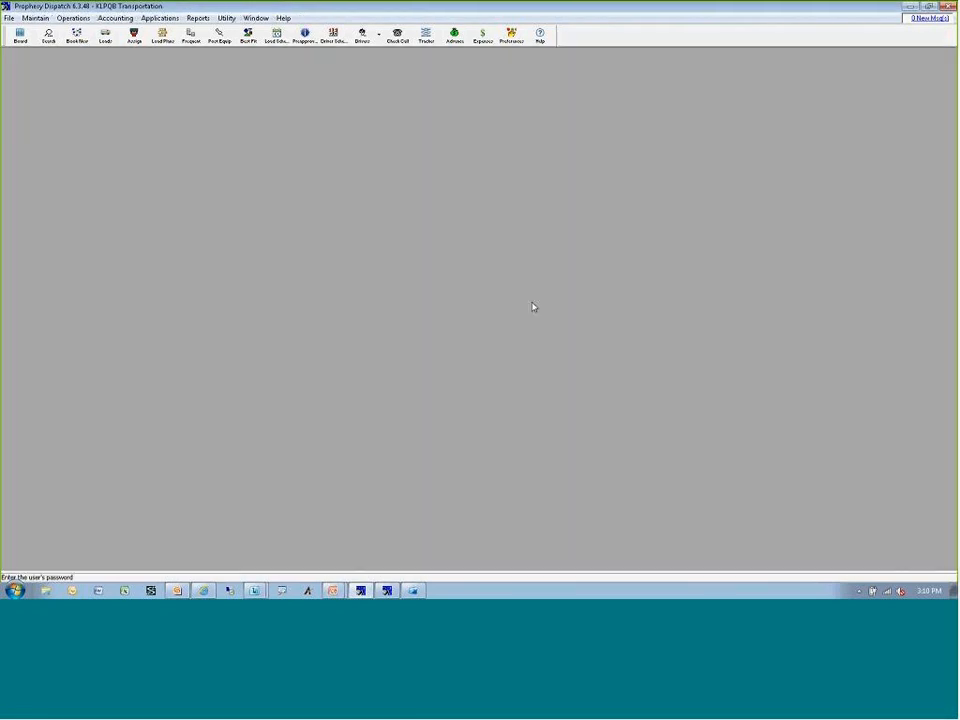
Select the BOL image of invoice 1941 in the document imaging window and create an email with it attached.
{"action": "left_click", "coordinate": [387, 591]}
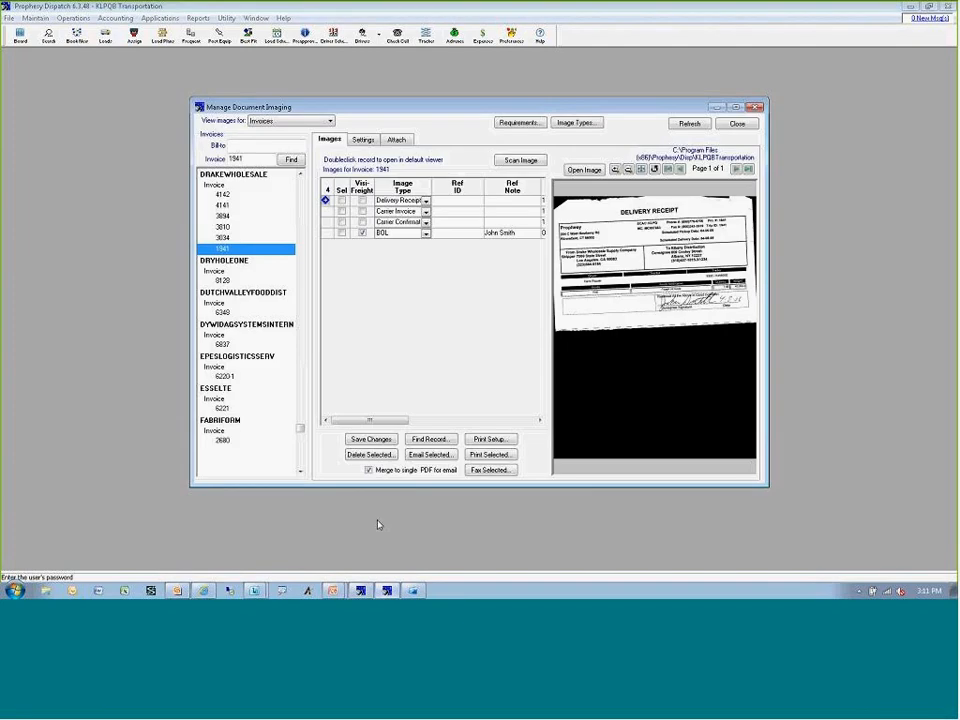
{"action": "left_click", "coordinate": [251, 158]}
{"action": "left_click", "coordinate": [341, 233]}
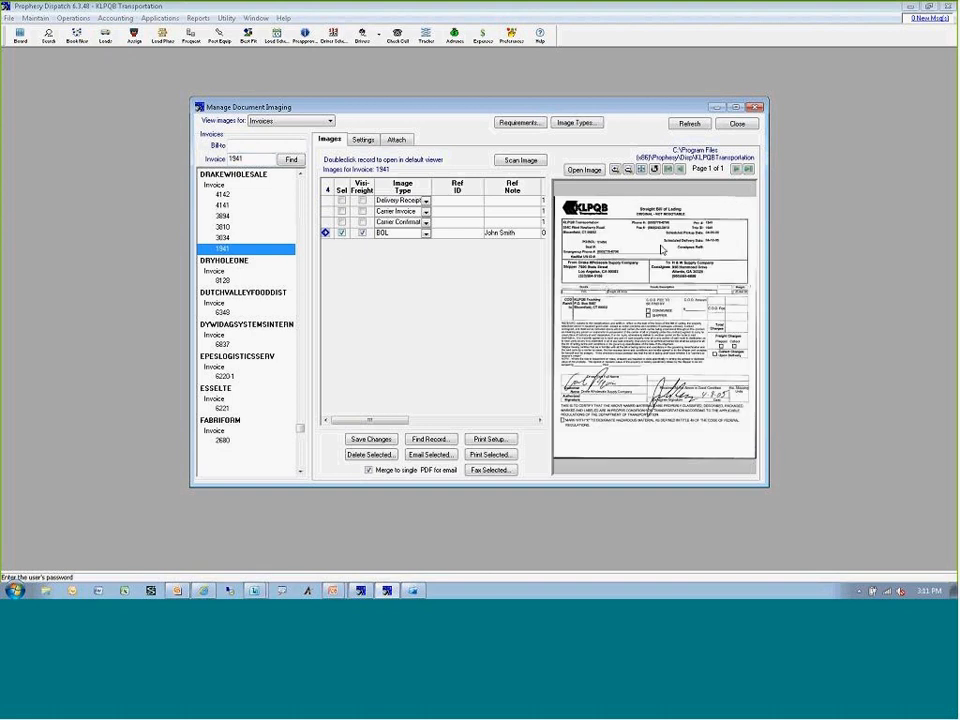
{"action": "left_click", "coordinate": [428, 455]}
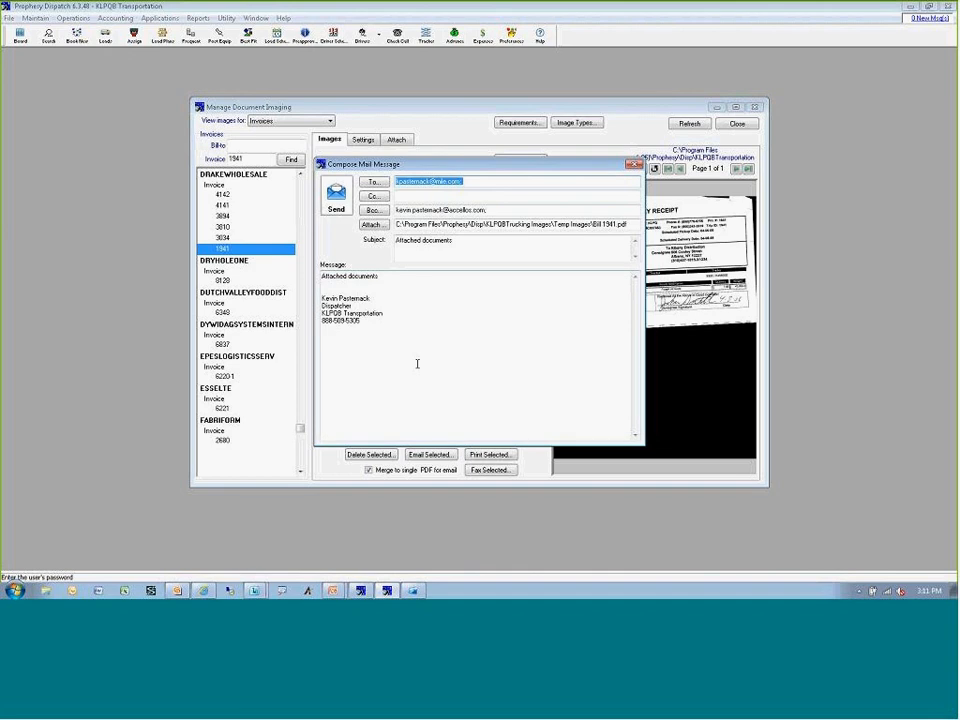
Check the signature and message text of the attached-documents email, send it, and close document imaging.
{"action": "mouse_move", "coordinate": [362, 322]}
{"action": "left_mouse_down"}
{"action": "mouse_move", "coordinate": [324, 312]}
{"action": "mouse_move", "coordinate": [321, 297]}
{"action": "left_mouse_up"}
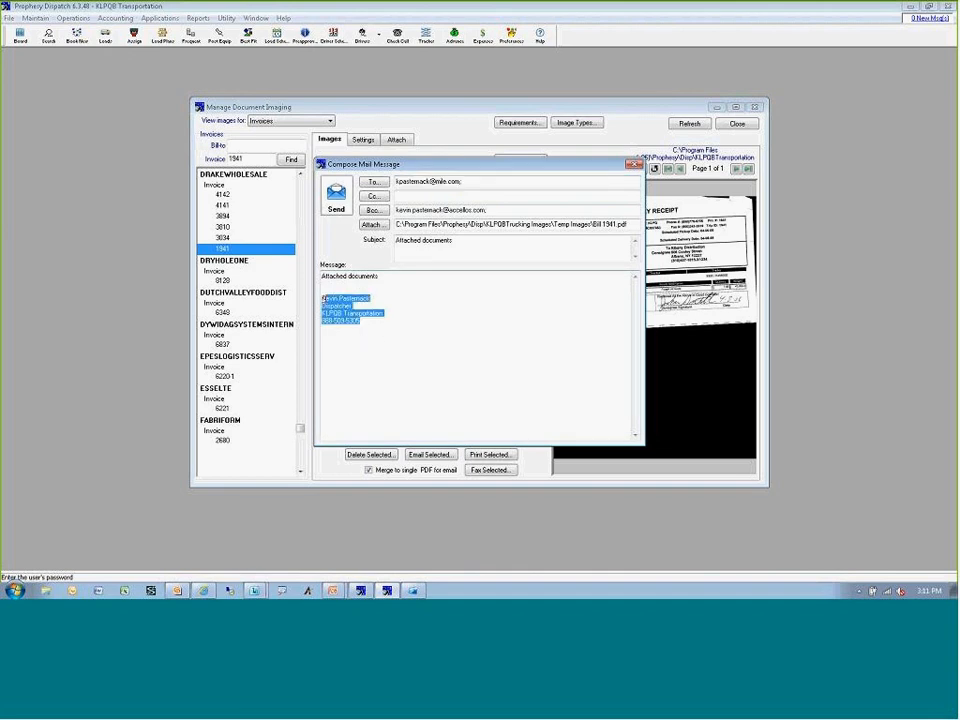
{"action": "left_click", "coordinate": [520, 295]}
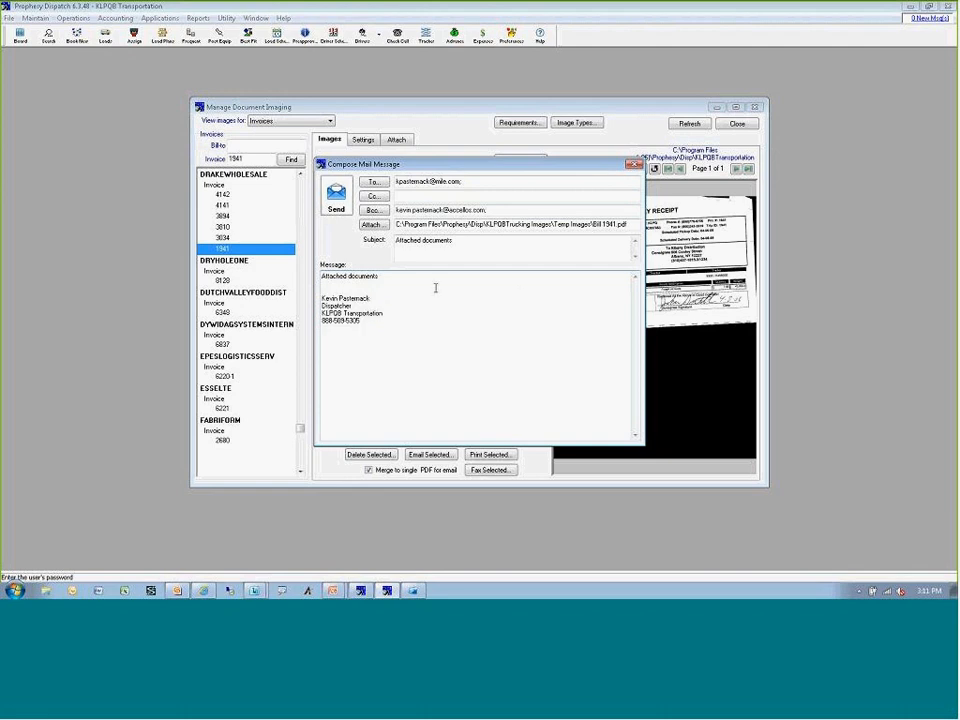
{"action": "left_click", "coordinate": [377, 276]}
{"action": "left_click_drag", "start_coordinate": [377, 276], "coordinate": [322, 273]}
{"action": "left_click", "coordinate": [335, 197]}
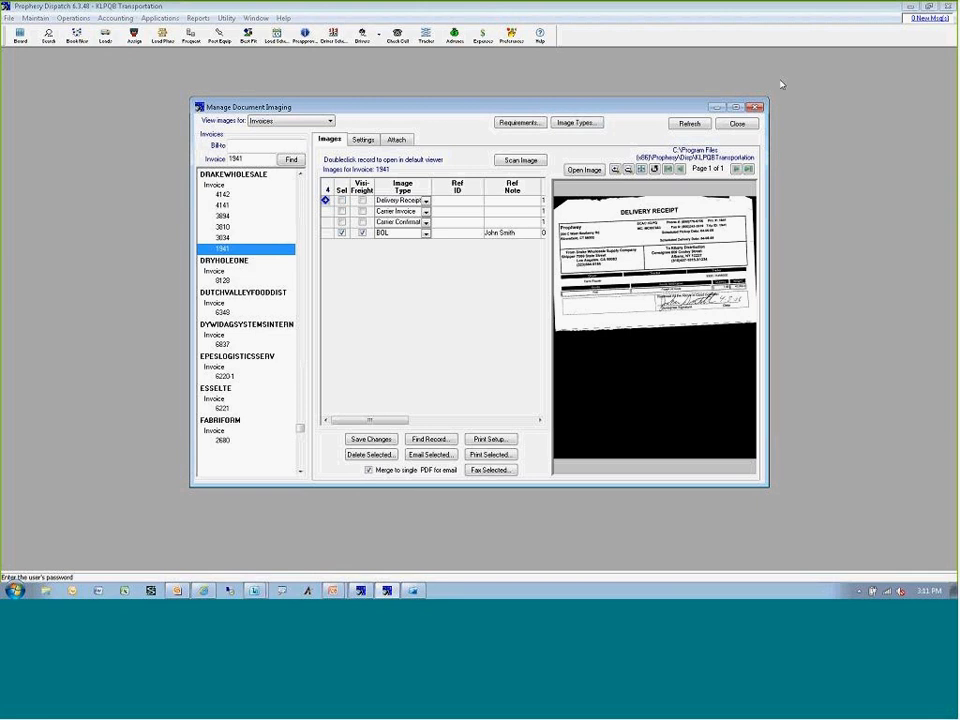
{"action": "left_click", "coordinate": [737, 123]}
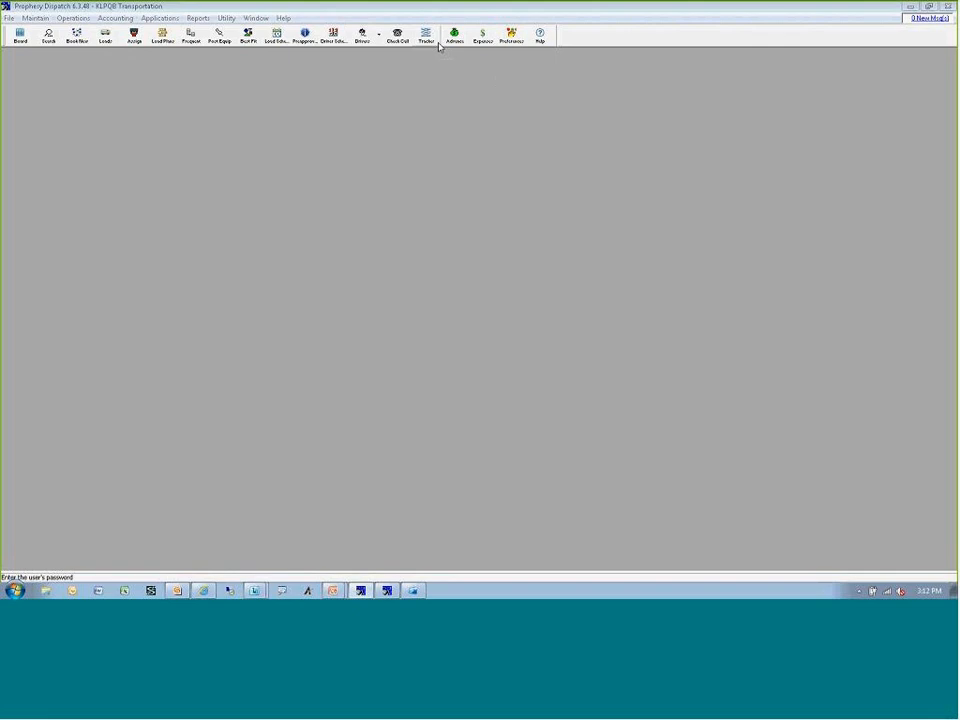
Run the QuickBooks export for the KLPQB Transportation company and review the Dispatch/QuickBooks interface settings.
{"action": "left_click", "coordinate": [116, 18]}
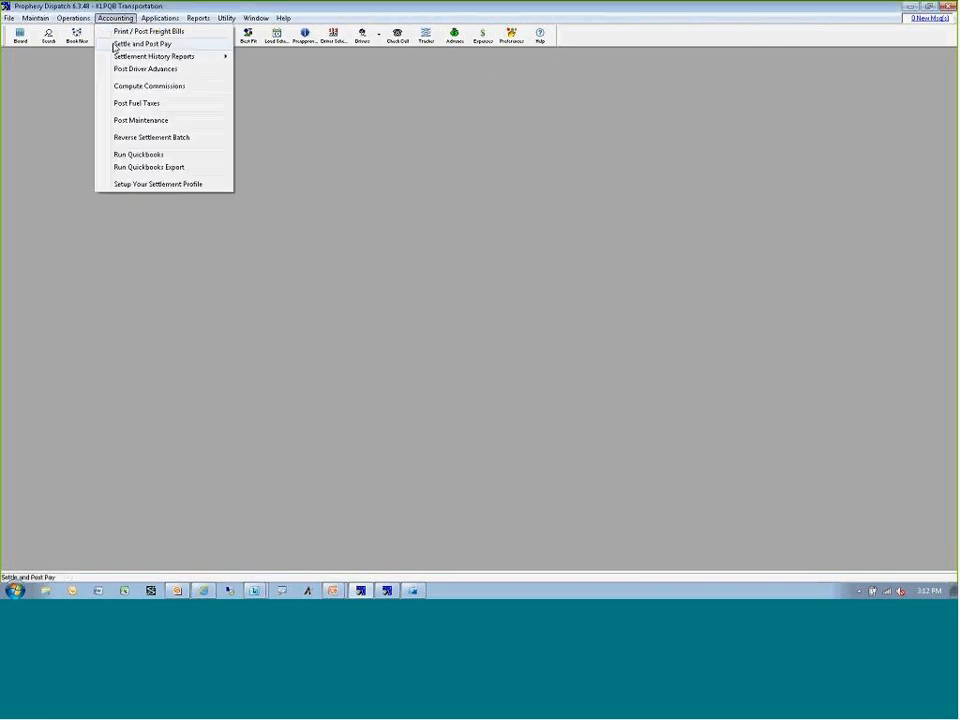
{"action": "left_click", "coordinate": [146, 168]}
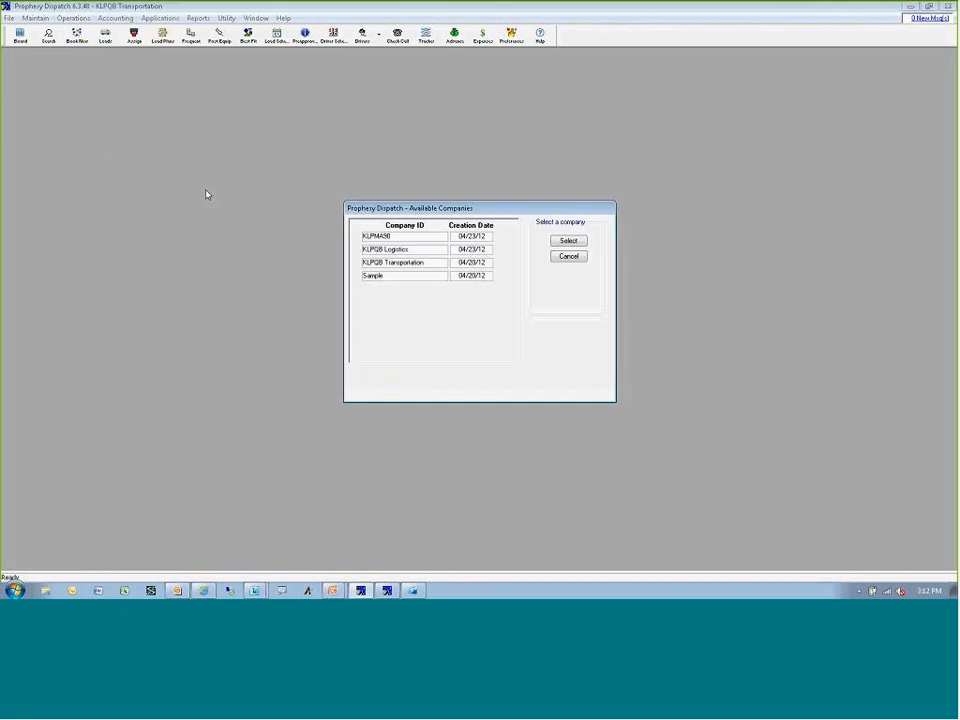
{"action": "double_click", "coordinate": [426, 268]}
{"action": "left_click", "coordinate": [563, 336]}
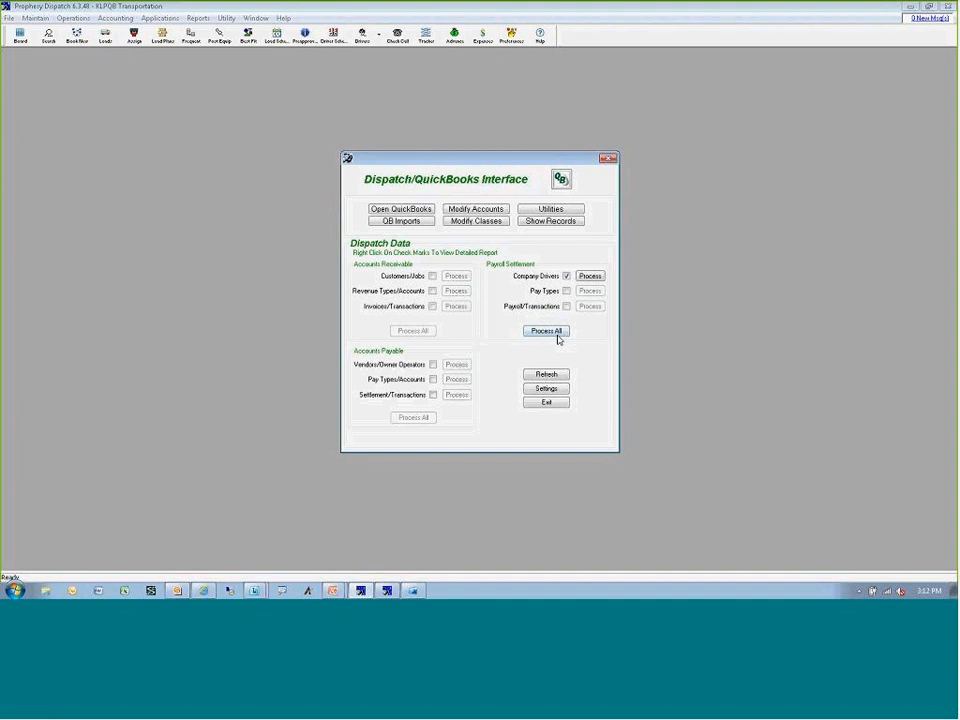
{"action": "left_click", "coordinate": [546, 389]}
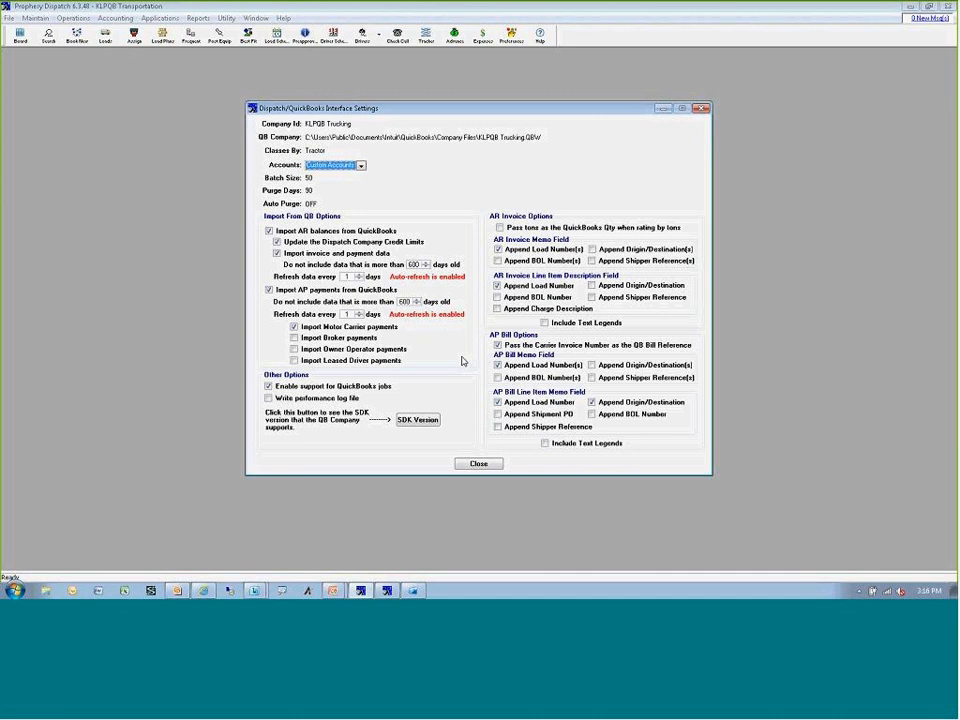
Close the interface settings, accepting more than 180 days of invoice and carrier payment history, and exit the QuickBooks interface.
{"action": "left_click", "coordinate": [478, 463]}
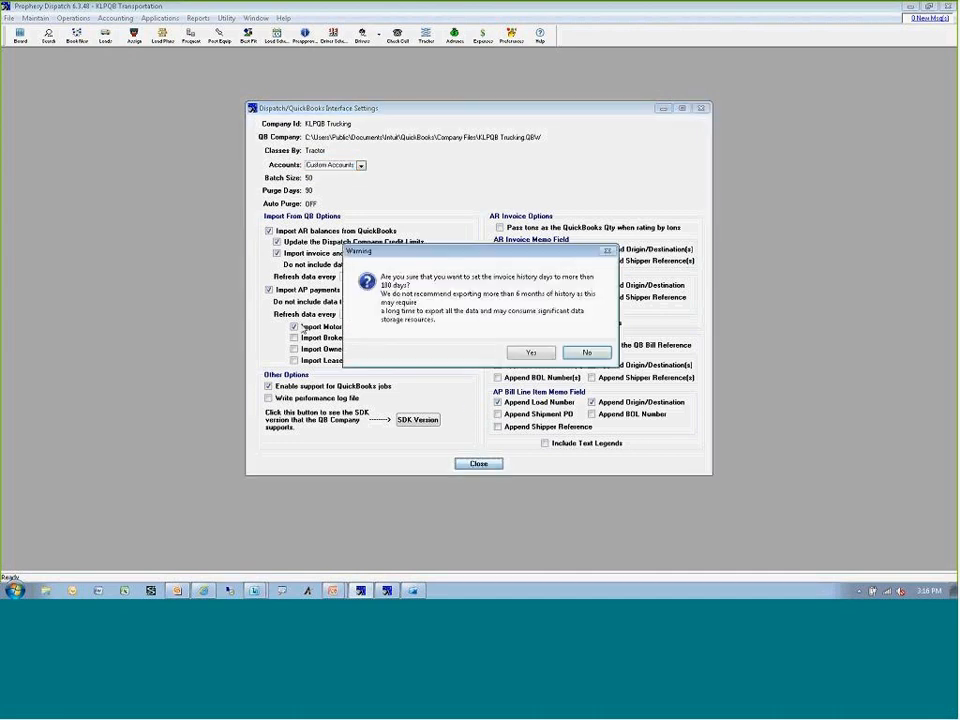
{"action": "left_click", "coordinate": [537, 354]}
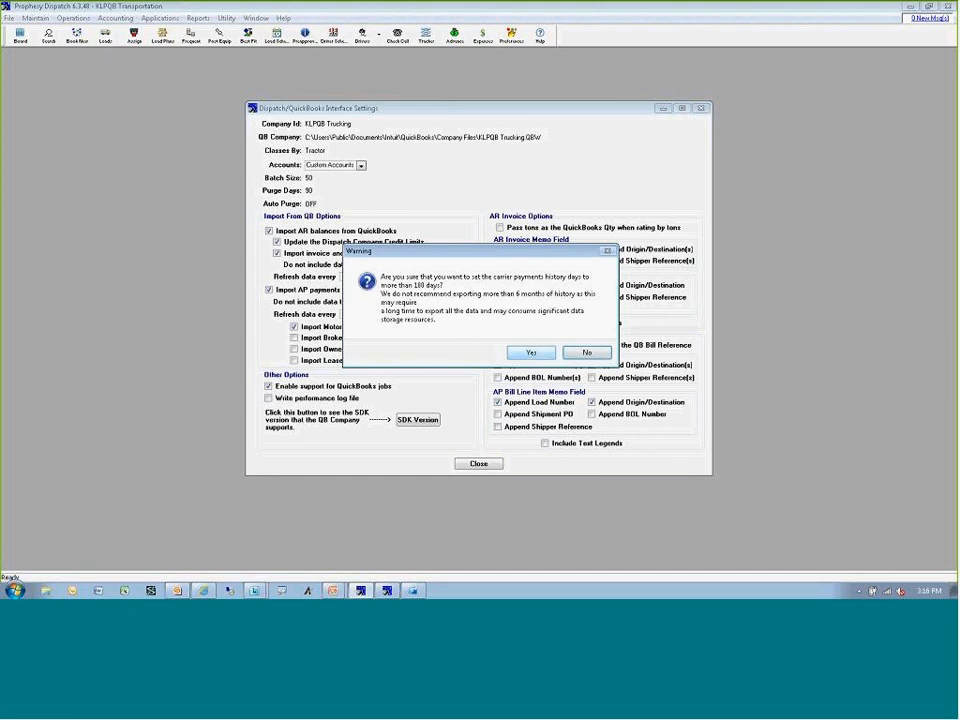
{"action": "left_click", "coordinate": [537, 354]}
{"action": "left_click", "coordinate": [545, 401]}
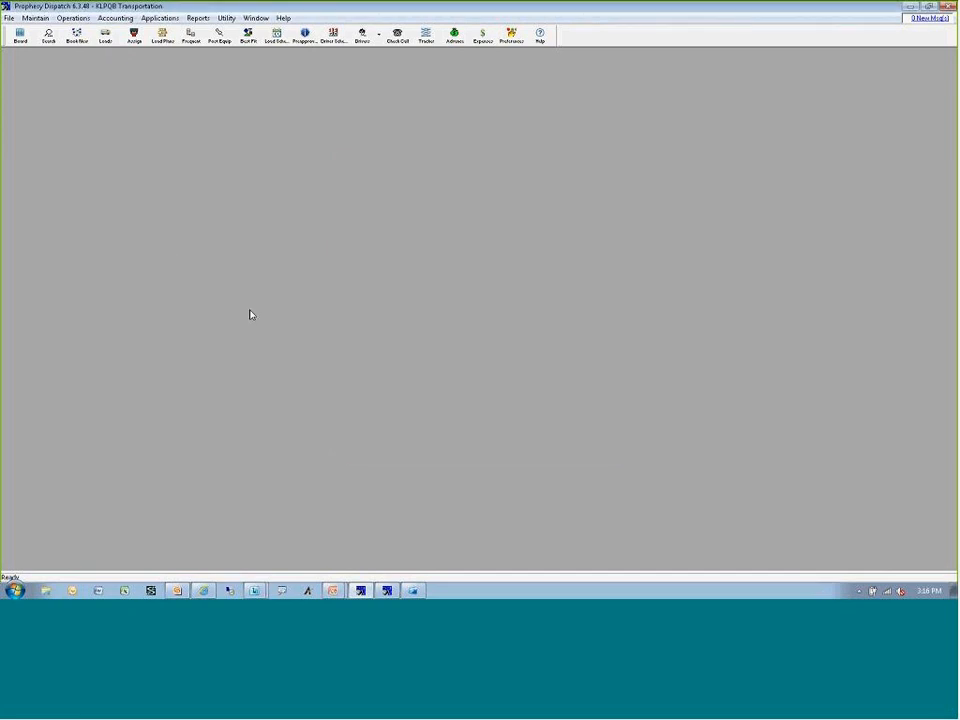
Search for the load with ID 8597, open its booking and review its invoice payment status in QuickBooks.
{"action": "left_click", "coordinate": [48, 36]}
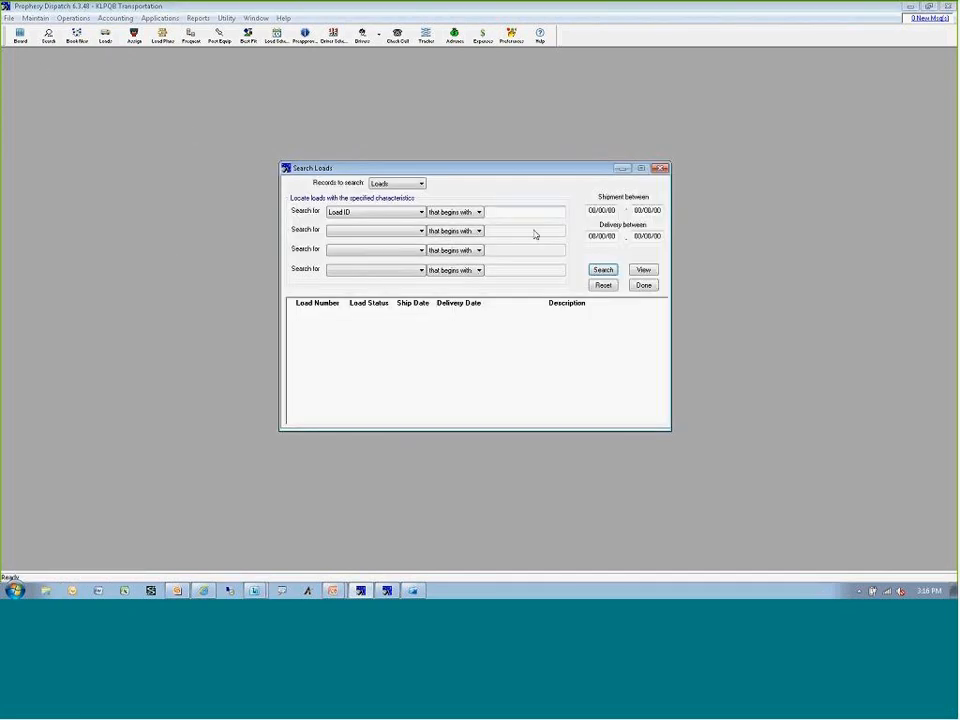
{"action": "left_click", "coordinate": [517, 213]}
{"action": "type", "text": "8597"}
{"action": "key", "text": "Return"}
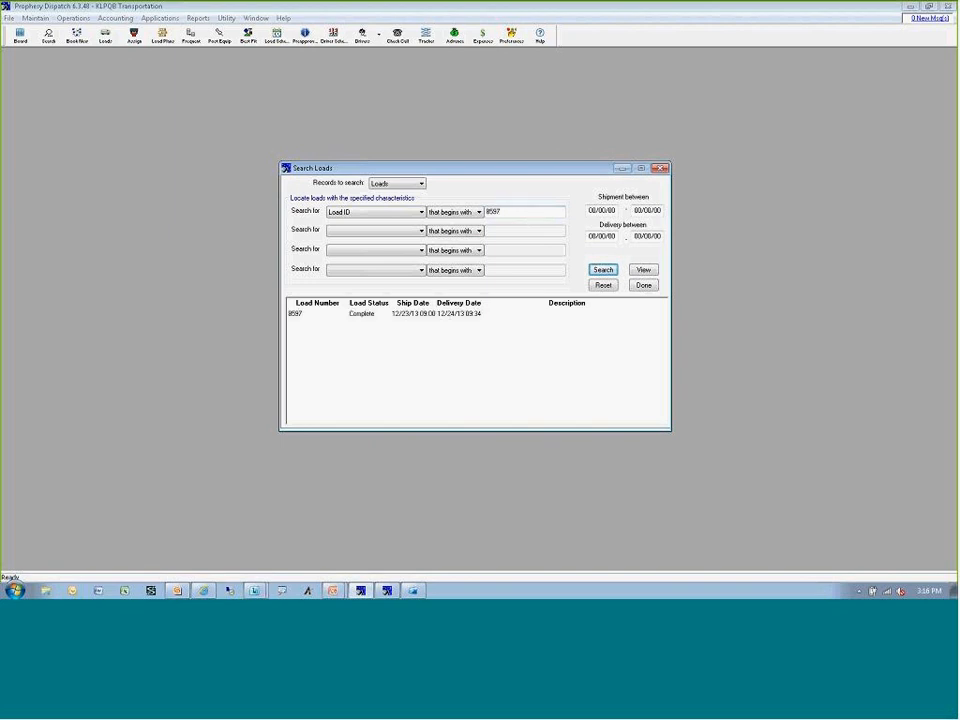
{"action": "double_click", "coordinate": [462, 315]}
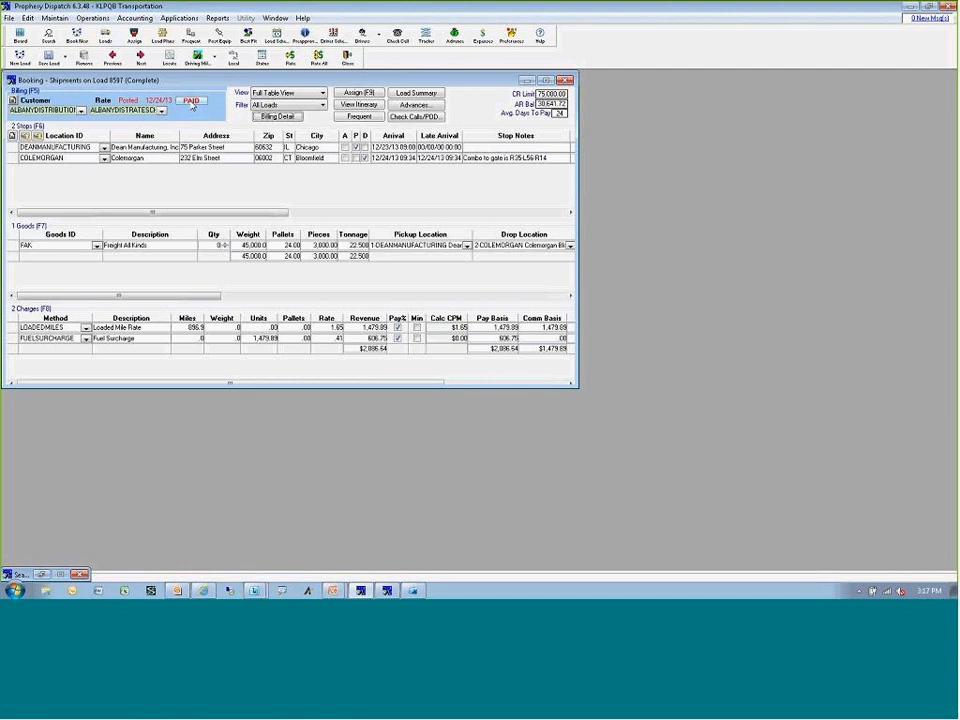
{"action": "left_click", "coordinate": [192, 102]}
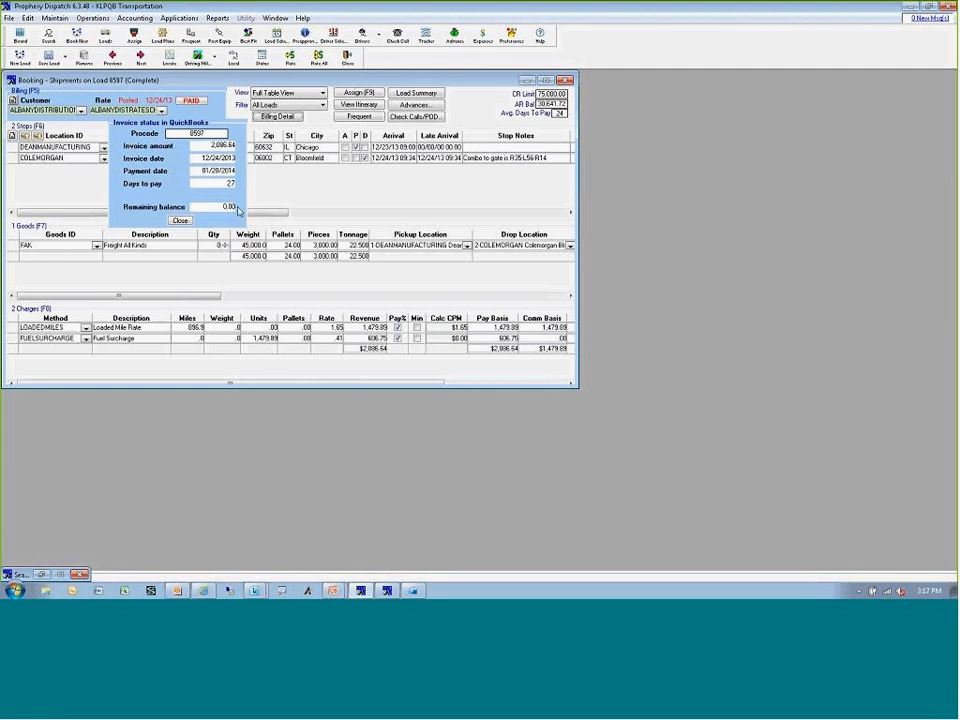
{"action": "left_click", "coordinate": [180, 220]}
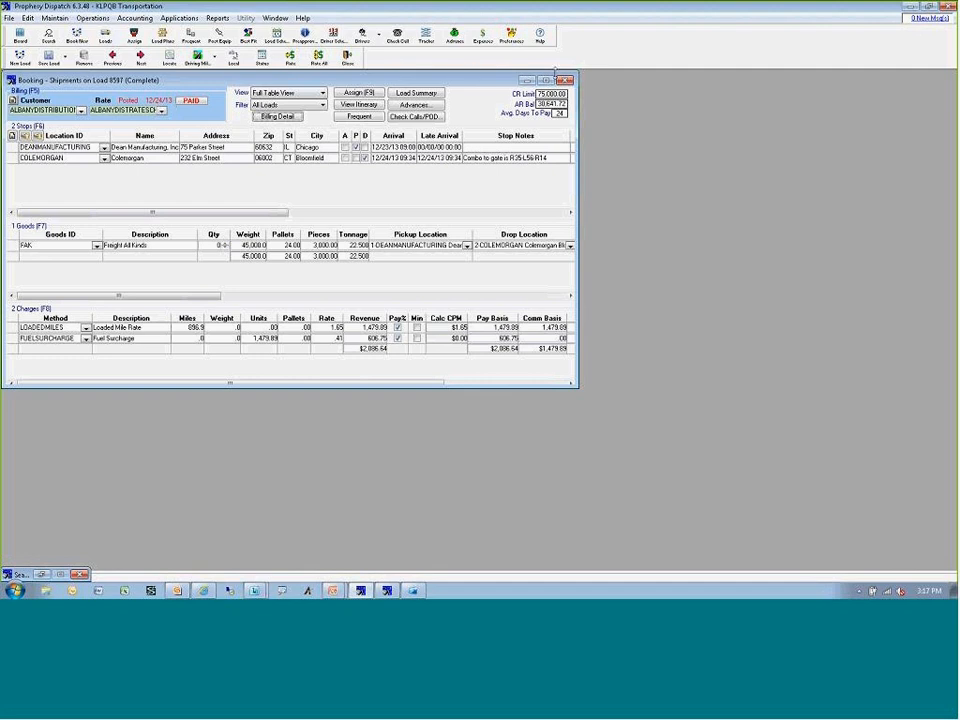
Close the load 8597 booking, then search for the load with ID 8507 and open it.
{"action": "left_click", "coordinate": [565, 80]}
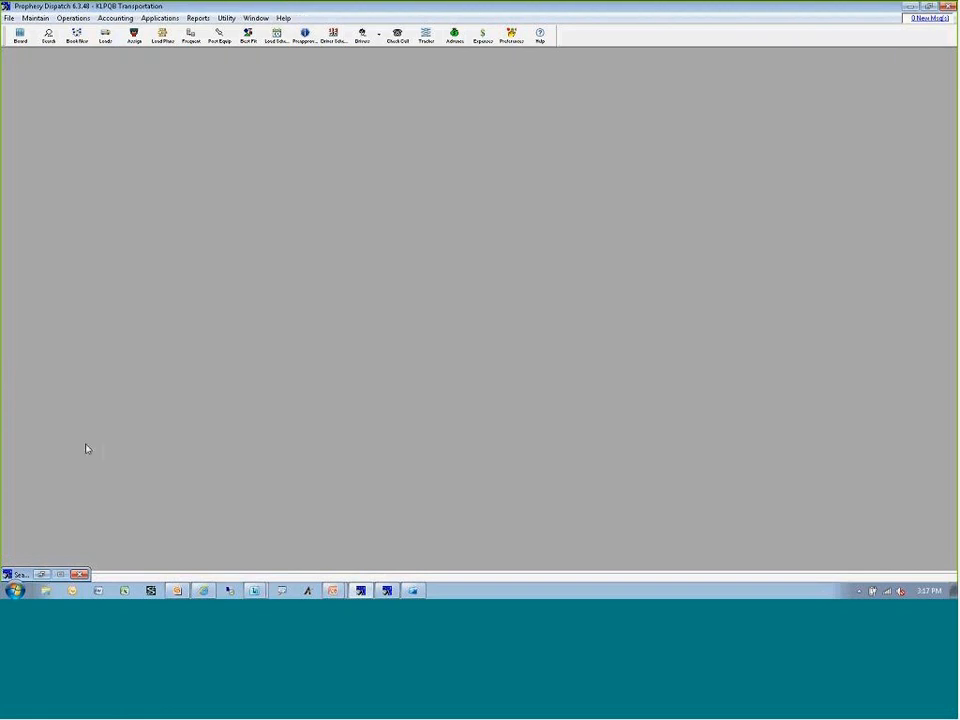
{"action": "left_click", "coordinate": [41, 574]}
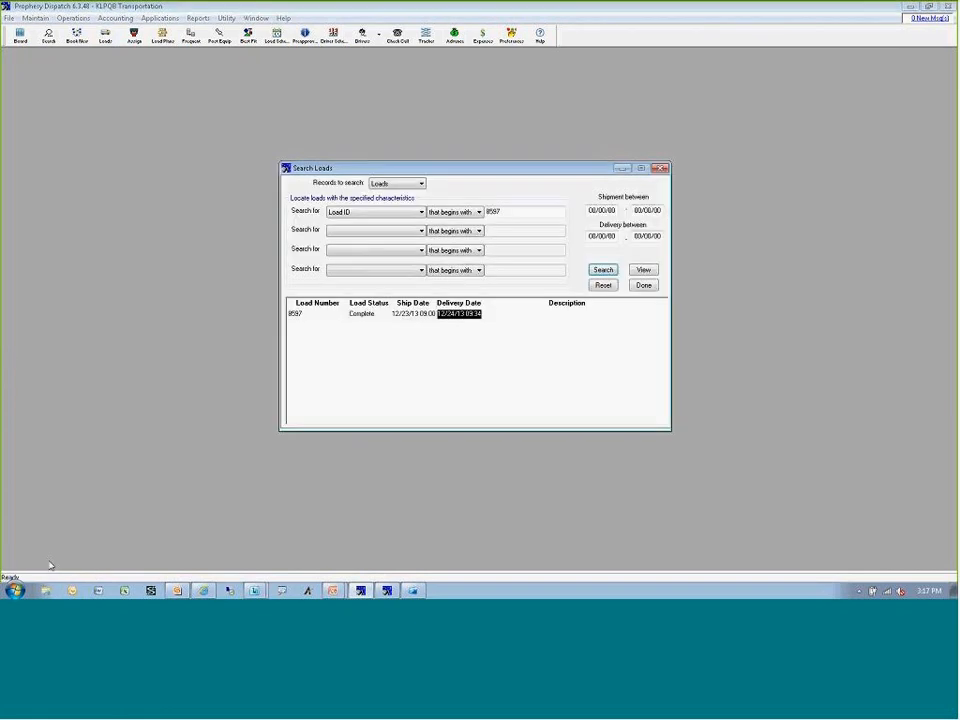
{"action": "double_click", "coordinate": [506, 215]}
{"action": "type", "text": "8507"}
{"action": "key", "text": "Return"}
{"action": "double_click", "coordinate": [372, 314]}
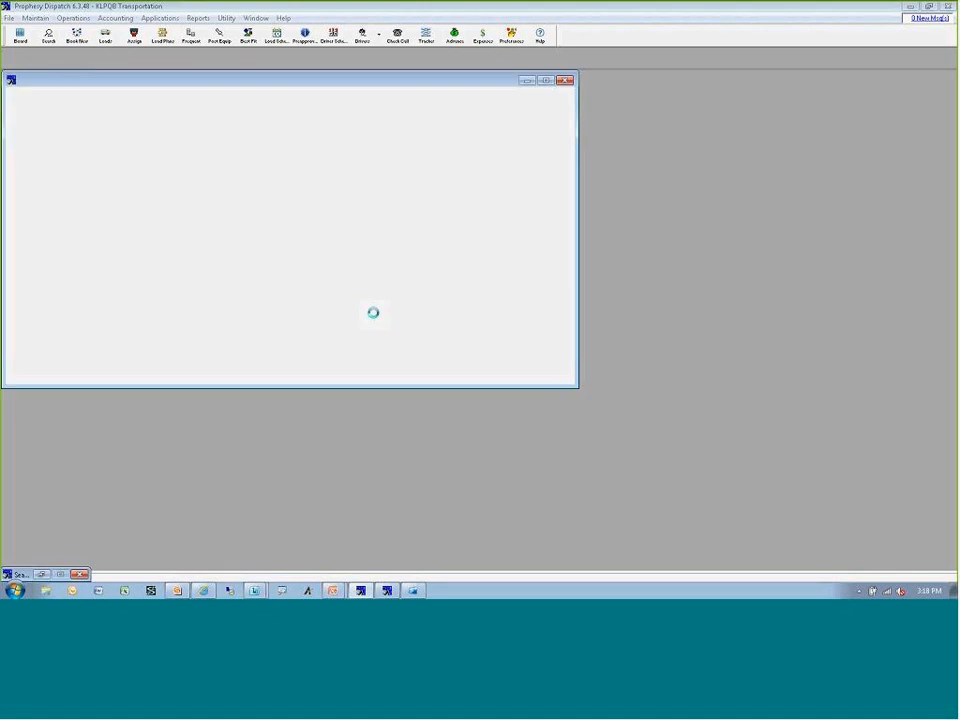
Review the QuickBooks payment details on load 8507's carrier assignment, and close the assignment and the load search.
{"action": "left_click", "coordinate": [362, 93]}
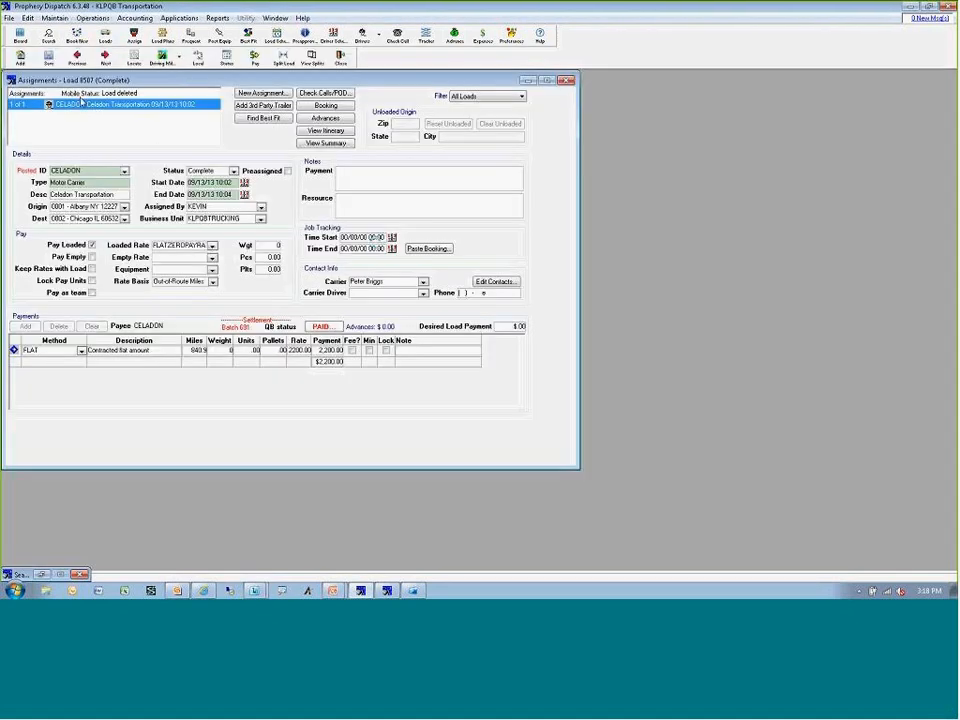
{"action": "left_click", "coordinate": [324, 330]}
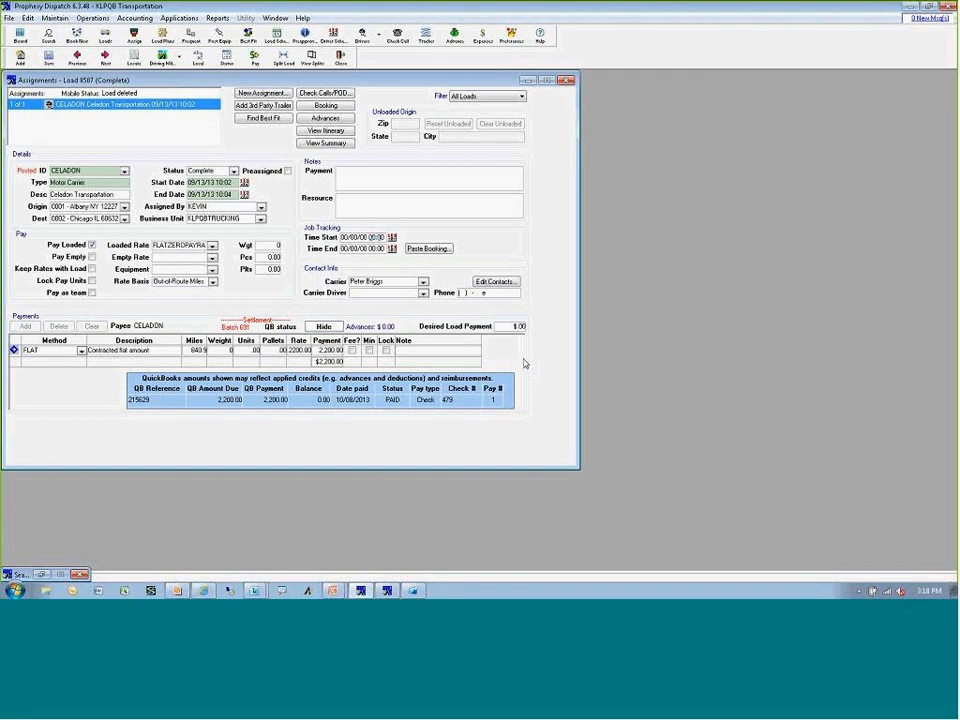
{"action": "left_click", "coordinate": [336, 327]}
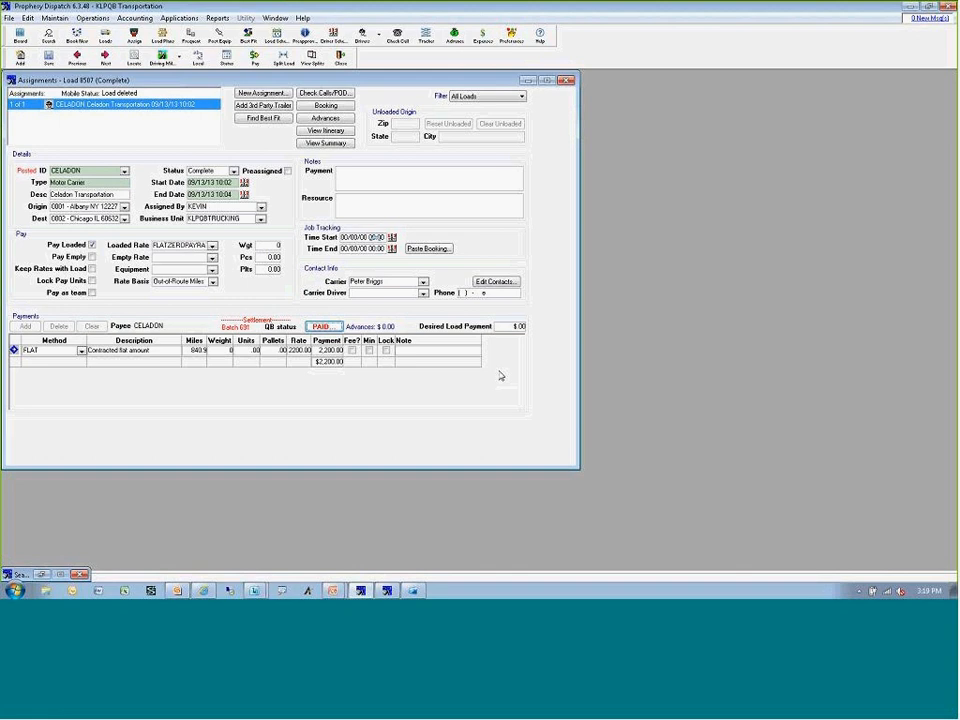
{"action": "left_click", "coordinate": [566, 79]}
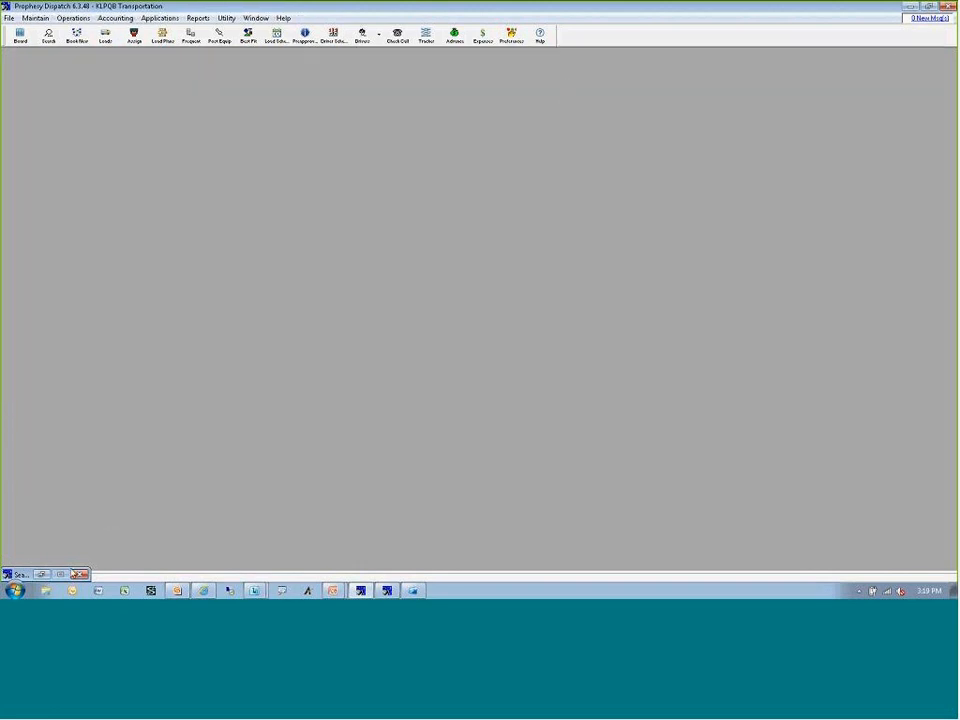
{"action": "left_click", "coordinate": [42, 574]}
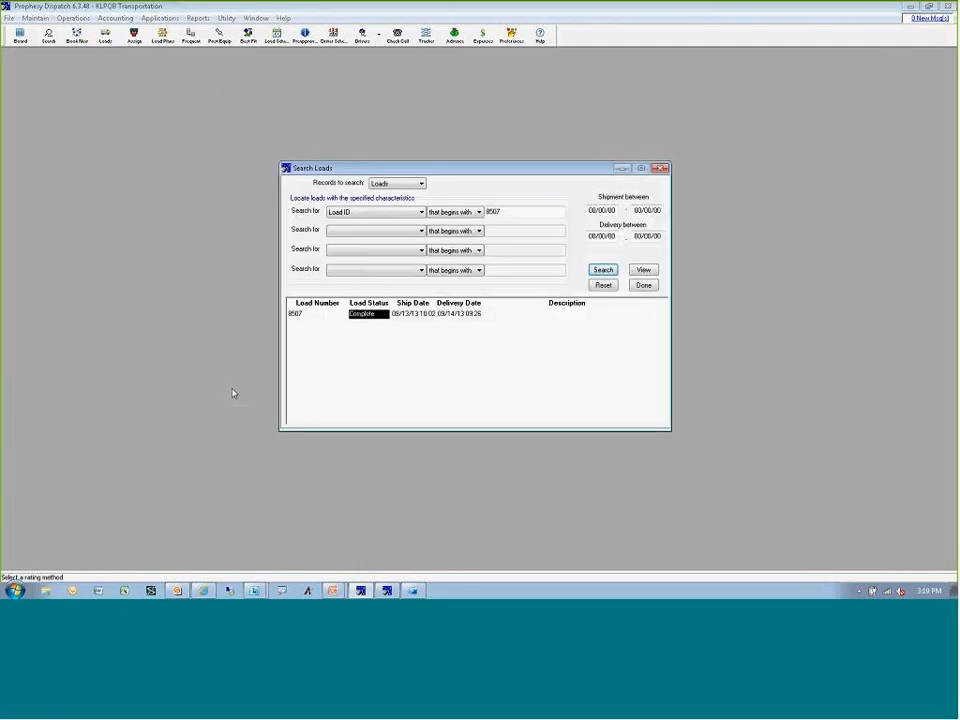
{"action": "left_click", "coordinate": [659, 168]}
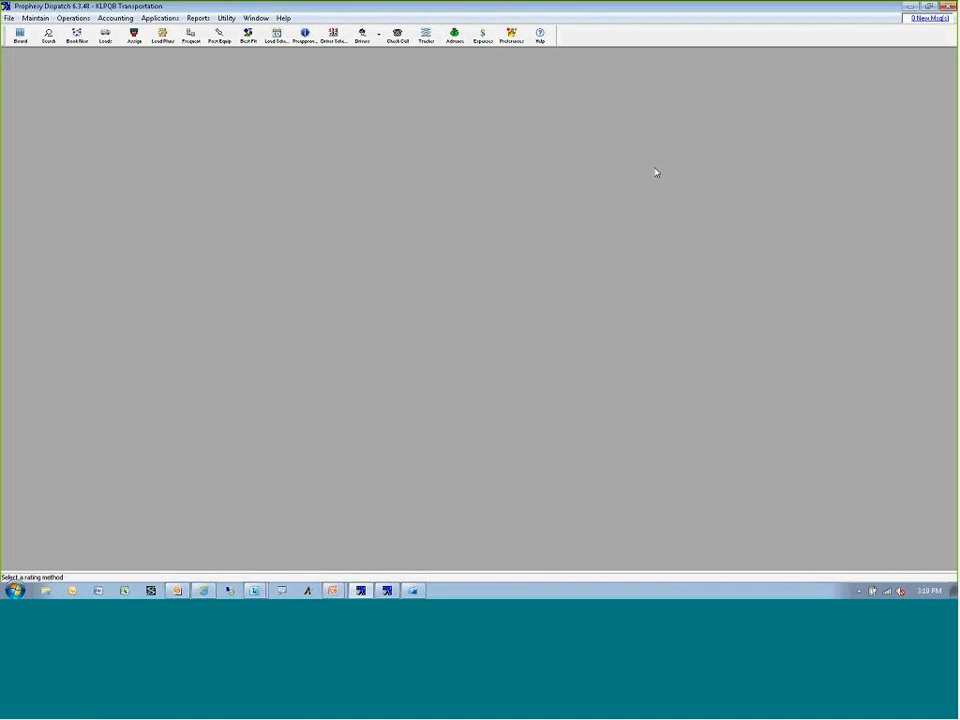
Review the Billing Defaults in the Dispatch preferences and close the preferences.
{"action": "left_click", "coordinate": [511, 37]}
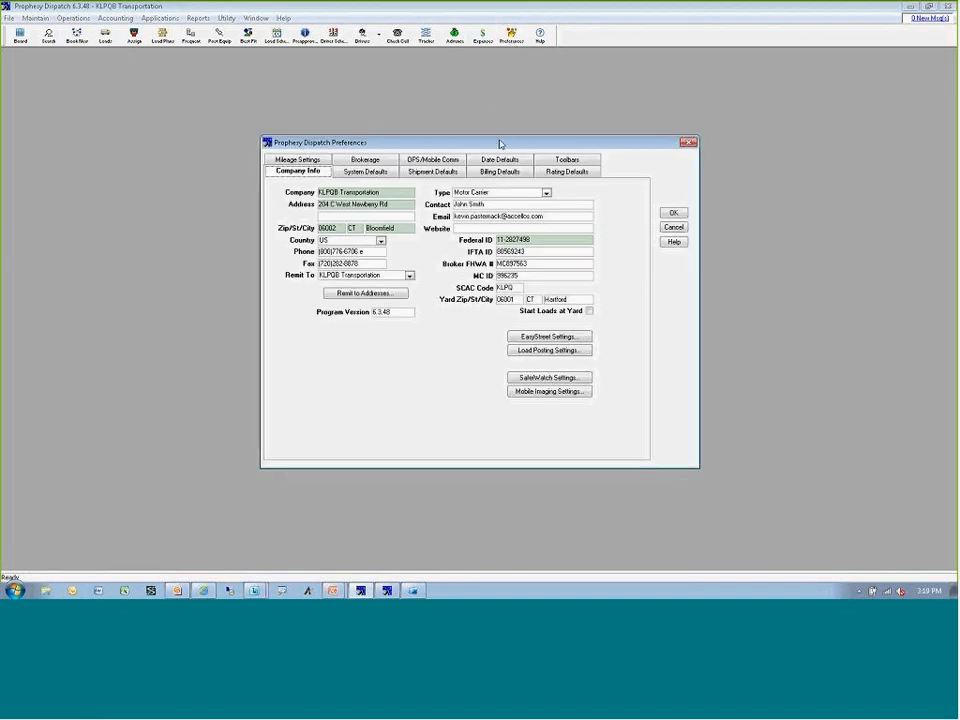
{"action": "left_click", "coordinate": [499, 172]}
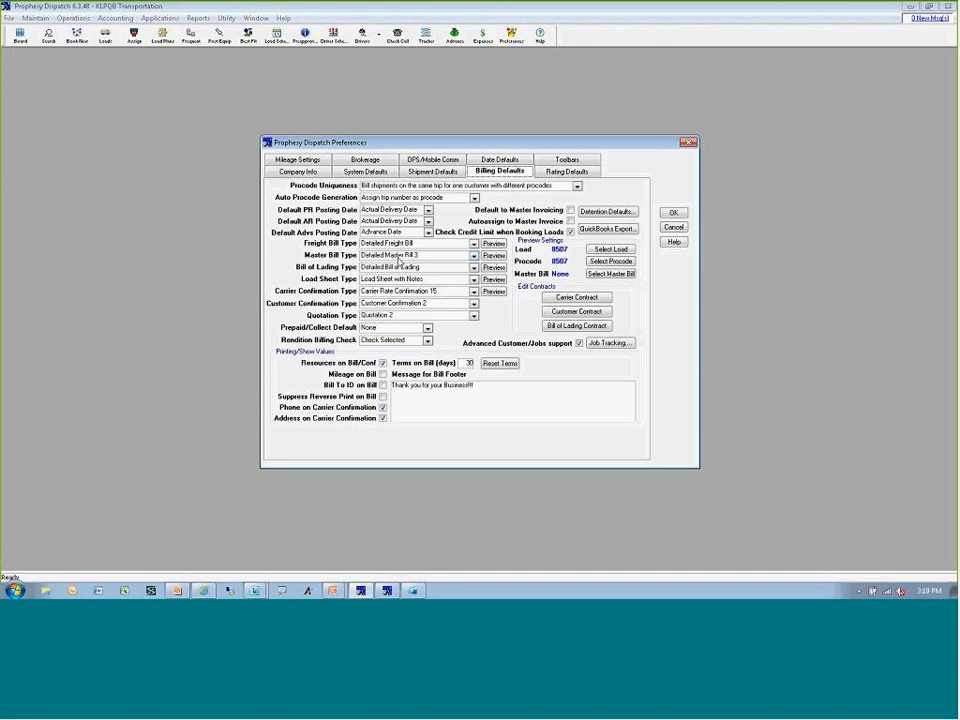
{"action": "left_click", "coordinate": [666, 215]}
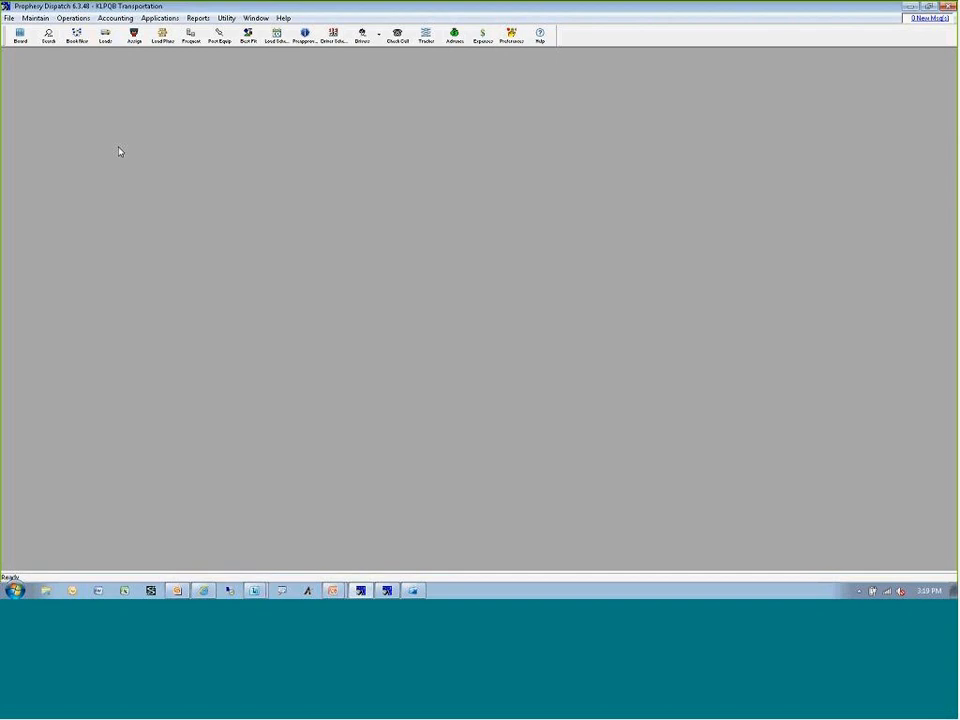
Browse the available freight bill types on the 31-W Insulation Co. customer location, keep Basic Freight Bill, and close the record.
{"action": "left_click", "coordinate": [35, 18]}
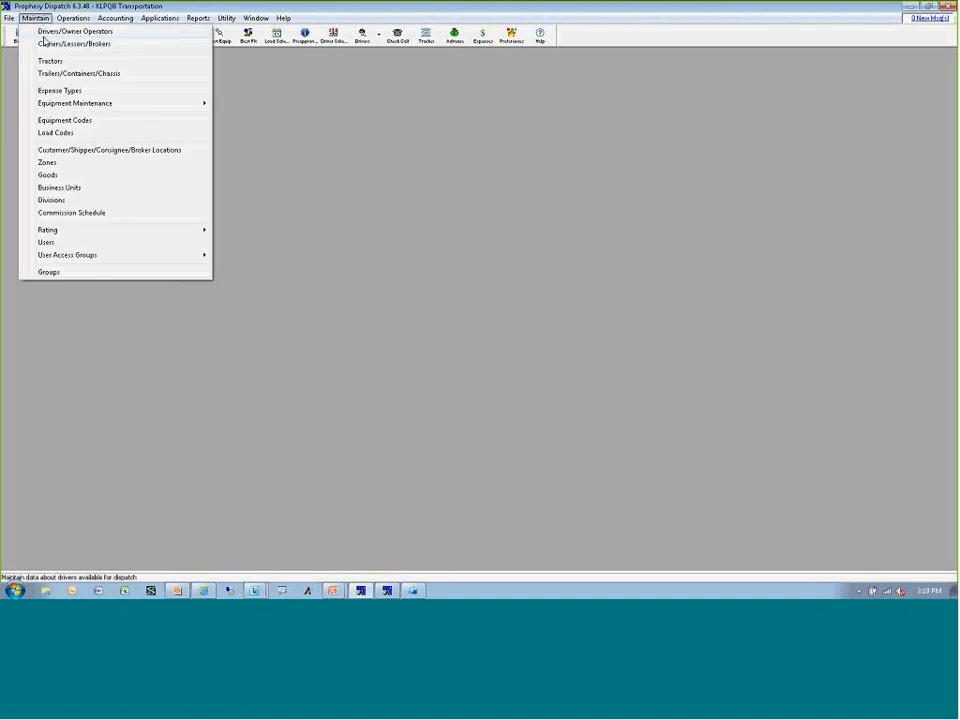
{"action": "left_click", "coordinate": [76, 151]}
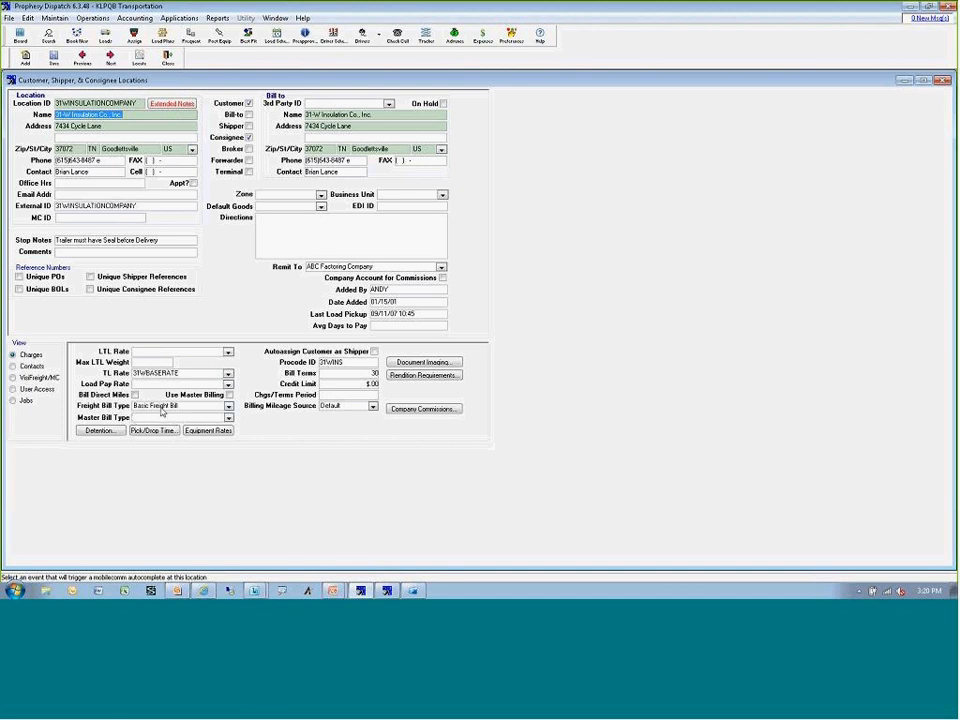
{"action": "left_click", "coordinate": [228, 406]}
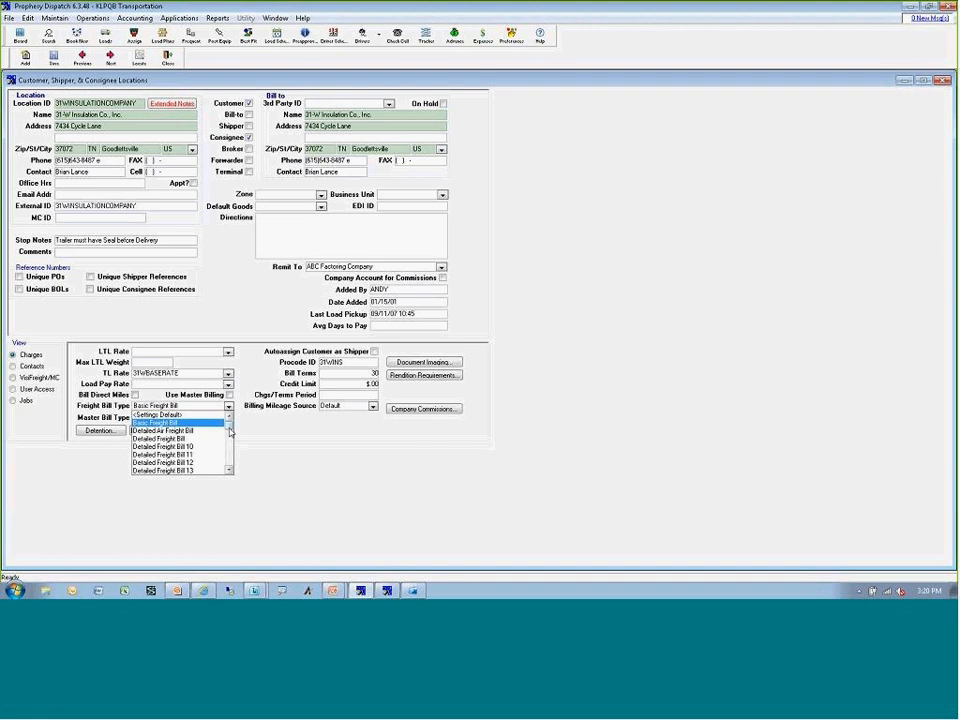
{"action": "scroll", "coordinate": [228, 445], "scroll_direction": "down", "scroll_amount": 2}
{"action": "left_click_drag", "start_coordinate": [228, 445], "coordinate": [228, 472]}
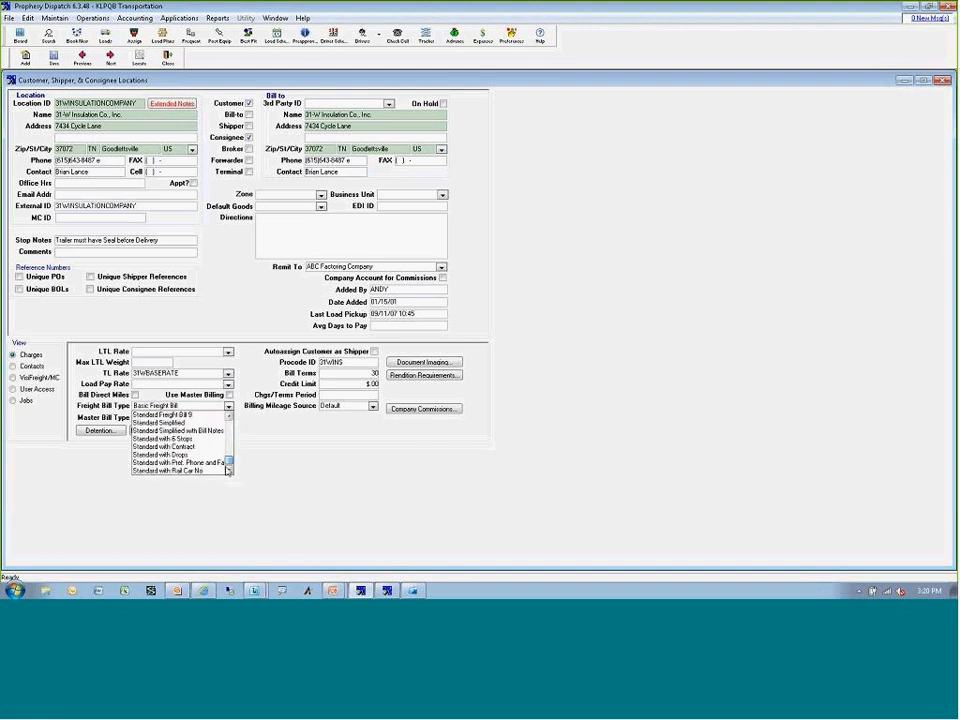
{"action": "scroll", "coordinate": [228, 470], "scroll_direction": "up", "scroll_amount": 5}
{"action": "left_click", "coordinate": [188, 421]}
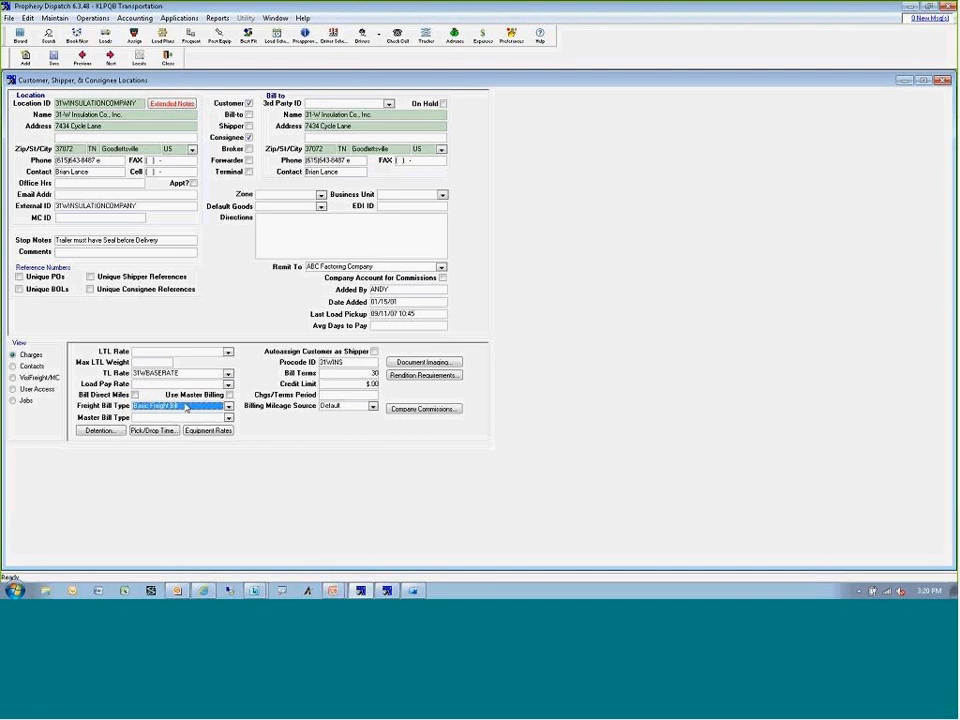
{"action": "left_click", "coordinate": [168, 58]}
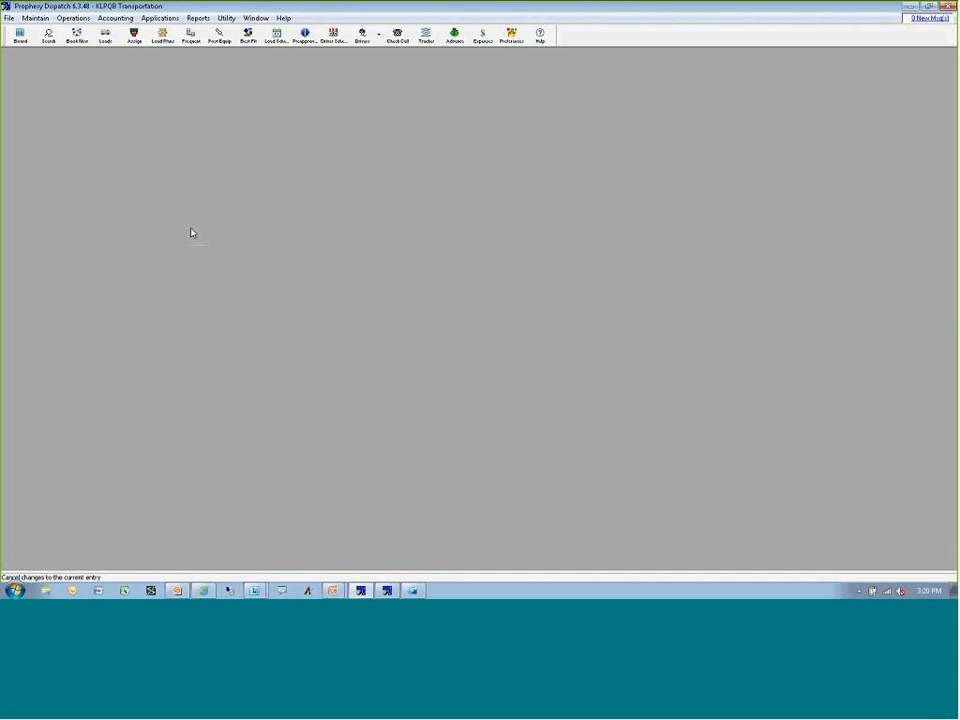
Try the settlement profile options for always selecting NTAs and auto-selecting NTAs by the load dates filter, and cancel the profile.
{"action": "left_click", "coordinate": [119, 22]}
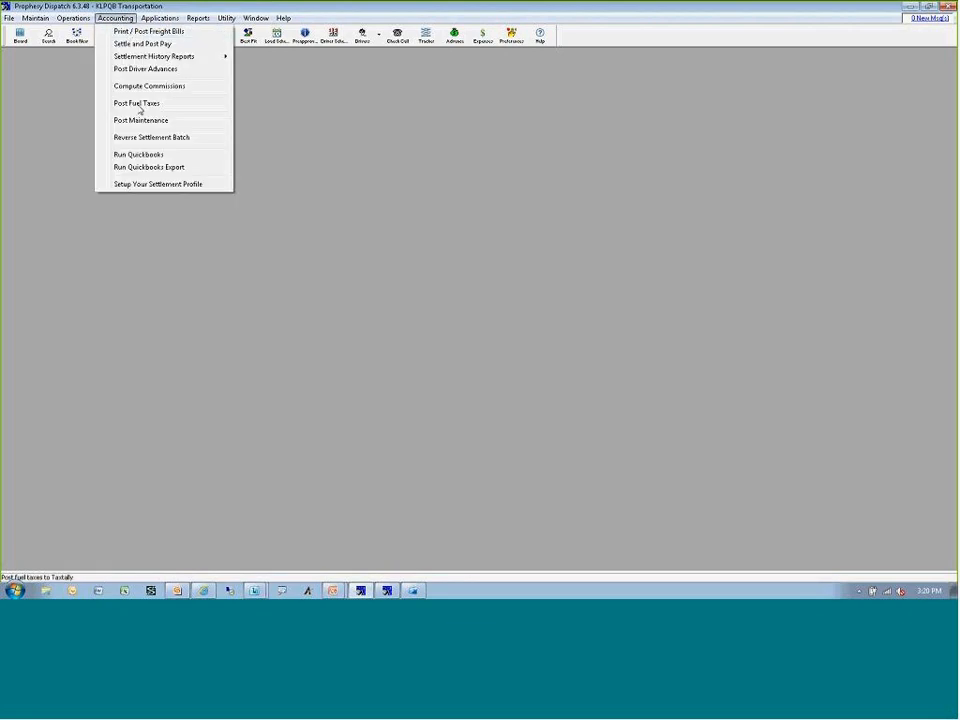
{"action": "left_click", "coordinate": [153, 185]}
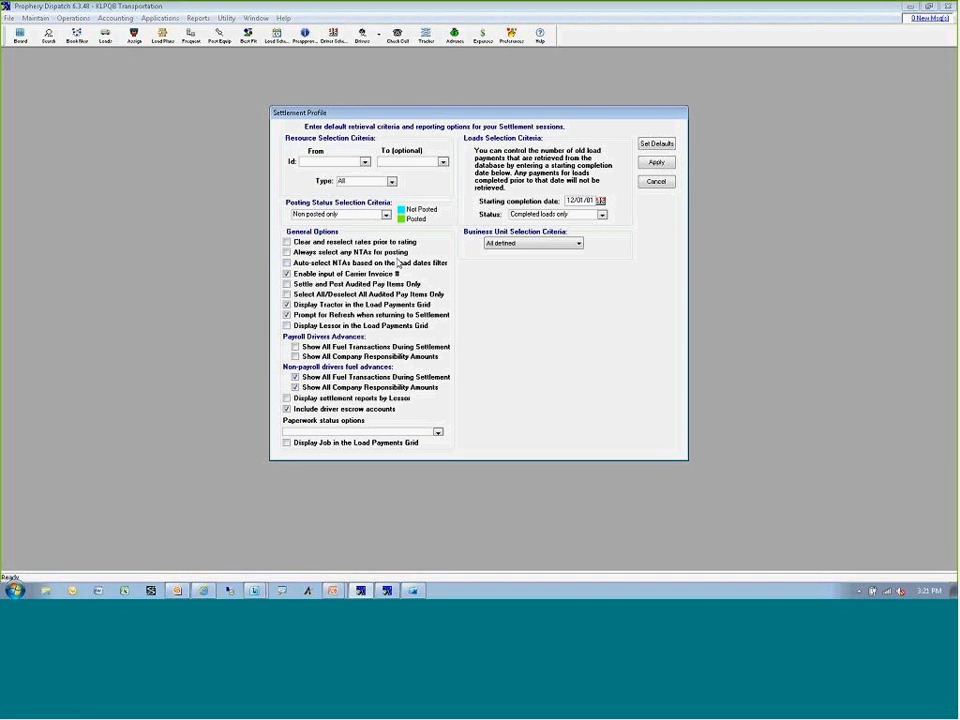
{"action": "left_click", "coordinate": [287, 253]}
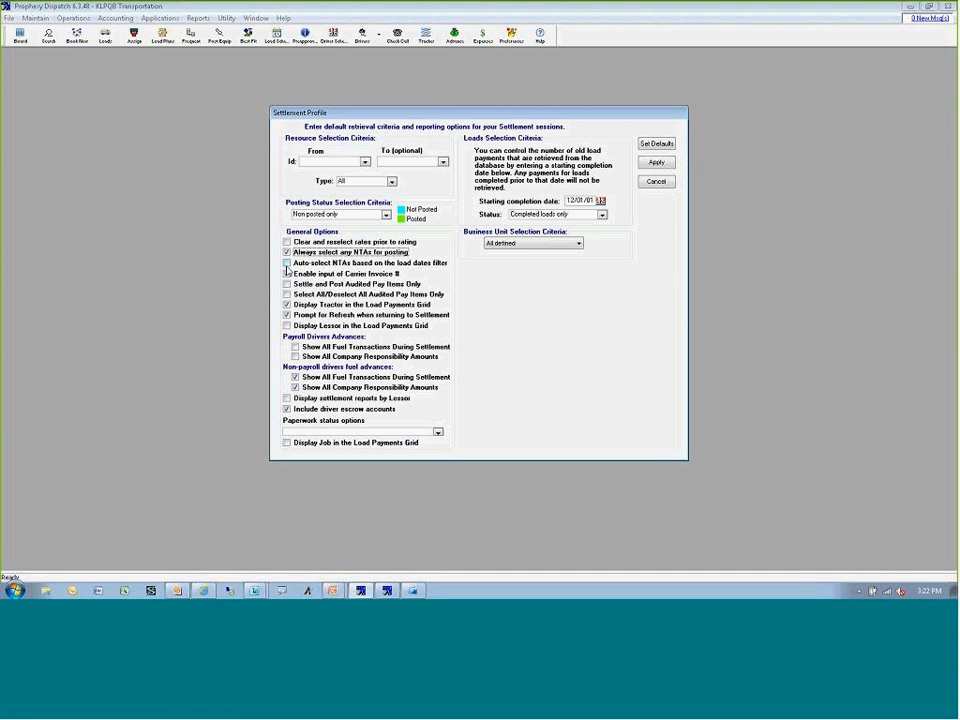
{"action": "left_click", "coordinate": [287, 262]}
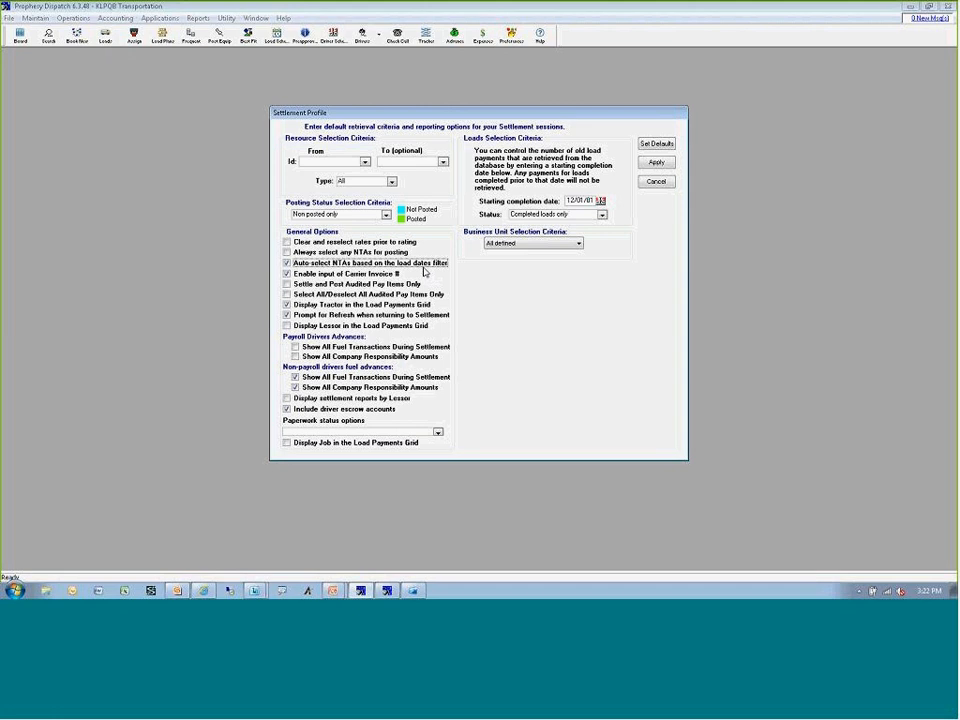
{"action": "left_click", "coordinate": [645, 185]}
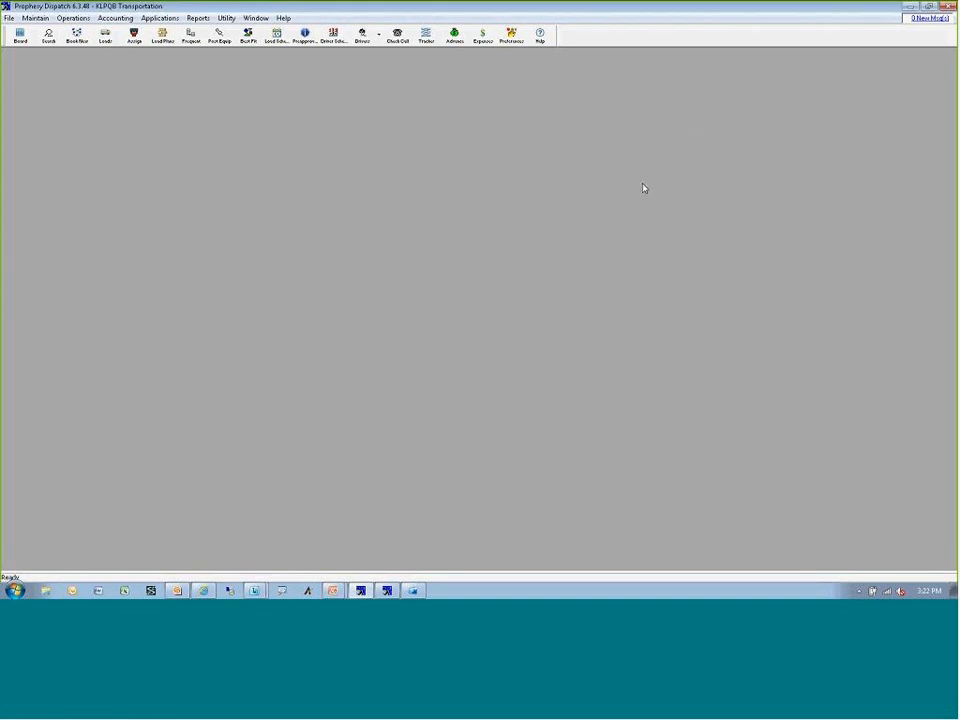
Select load 8577 in the pay settlements and start printing its driver settlements and settlements summary reports.
{"action": "left_click", "coordinate": [124, 20]}
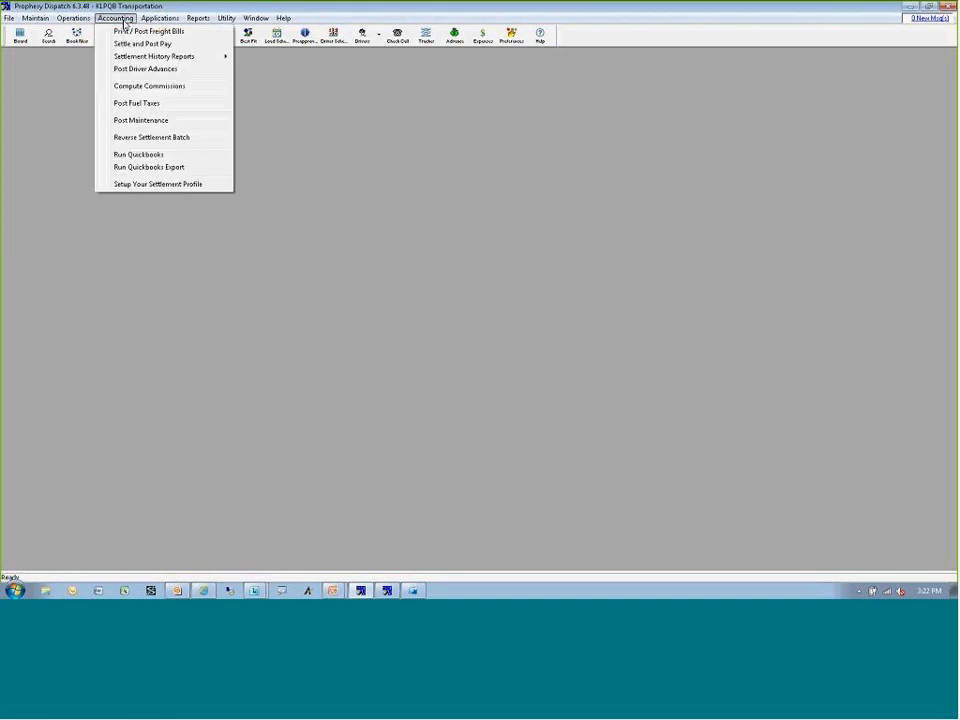
{"action": "left_click", "coordinate": [130, 45]}
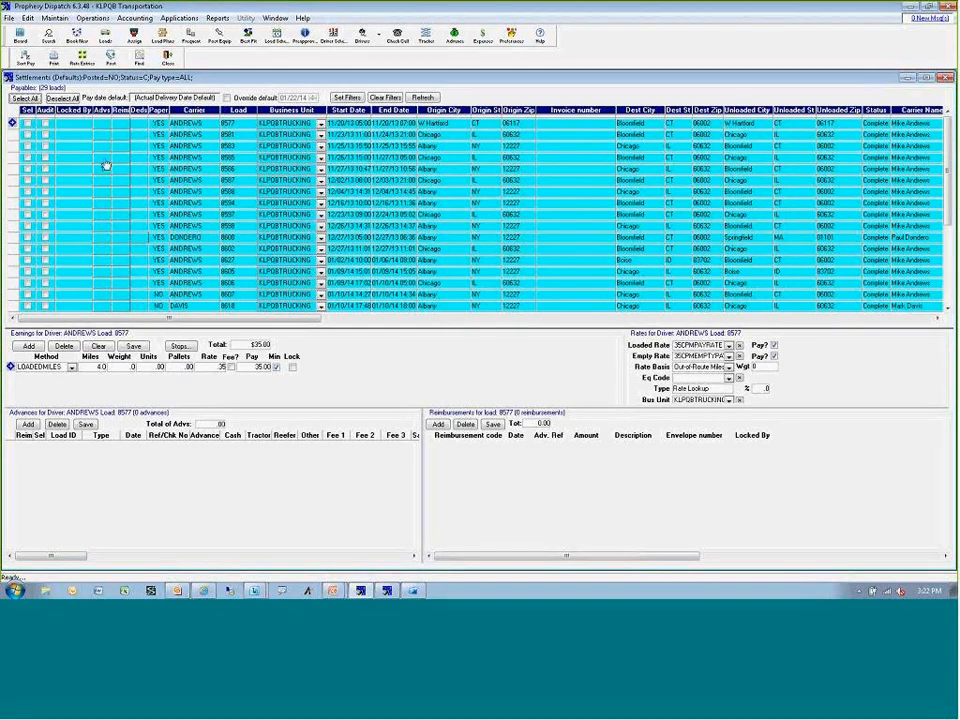
{"action": "left_click", "coordinate": [27, 124]}
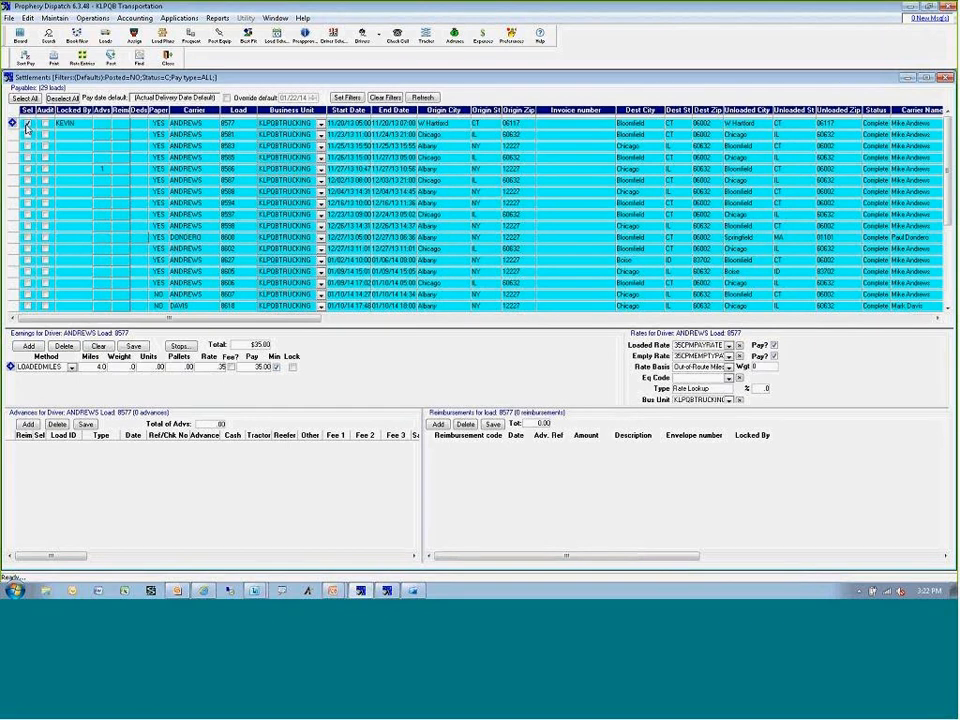
{"action": "left_click", "coordinate": [50, 57]}
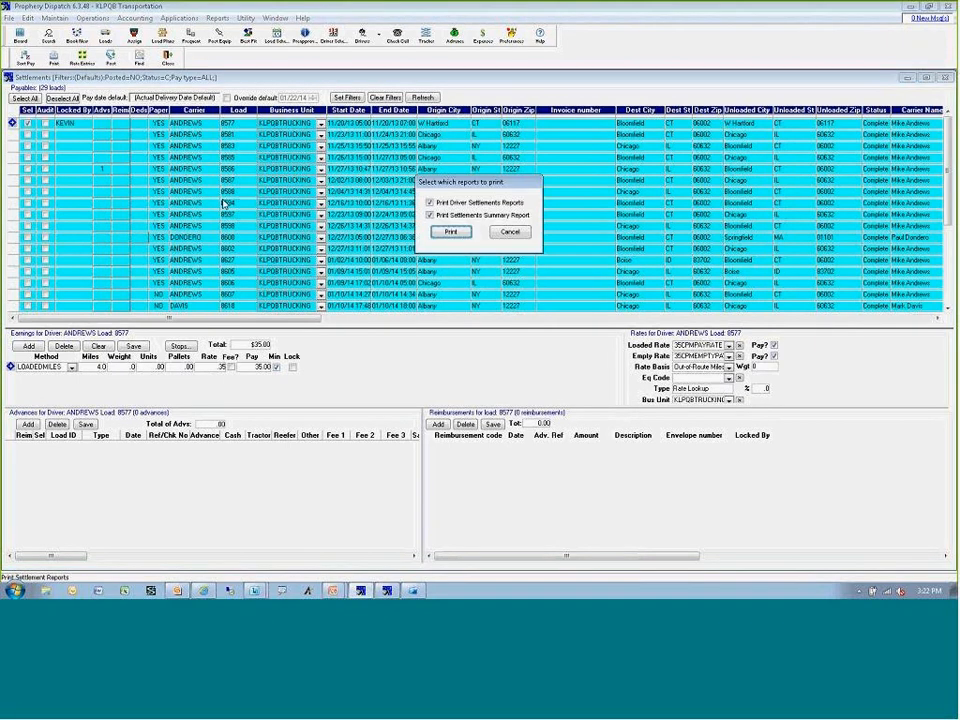
{"action": "left_click", "coordinate": [453, 234]}
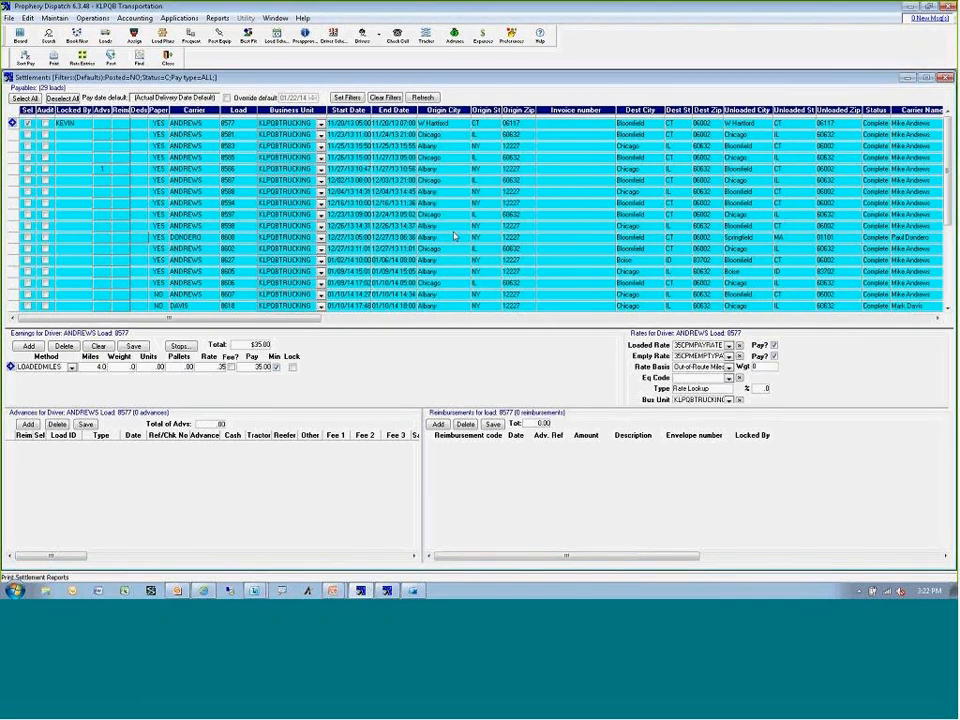
{"action": "left_click", "coordinate": [542, 336]}
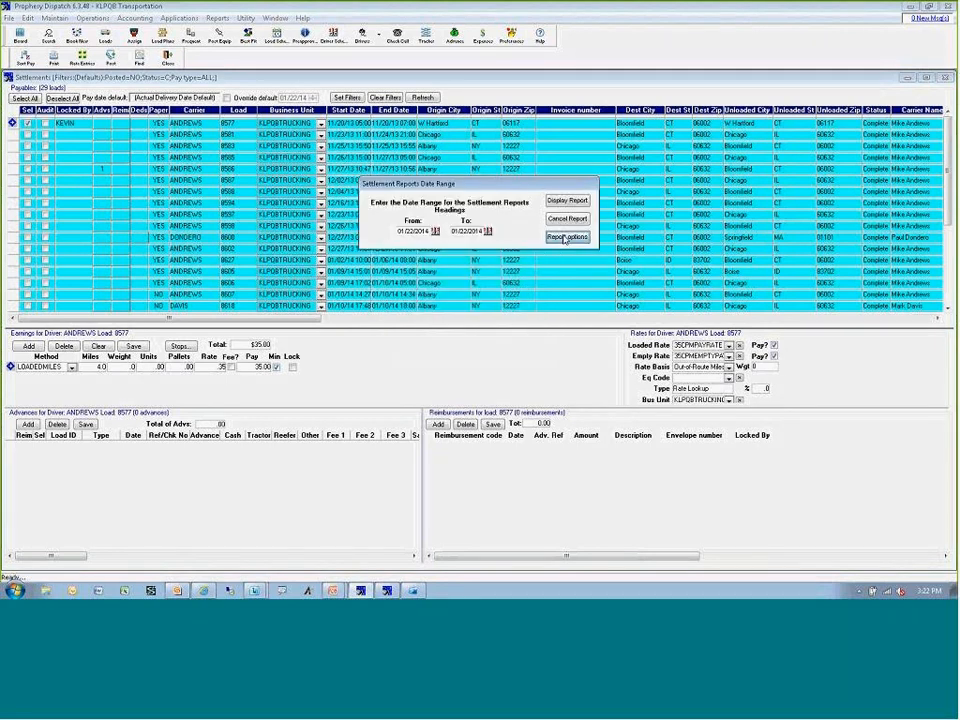
Review the settlement report options, including the load sort choices and advanced report options, and close them without saving.
{"action": "left_click", "coordinate": [566, 237]}
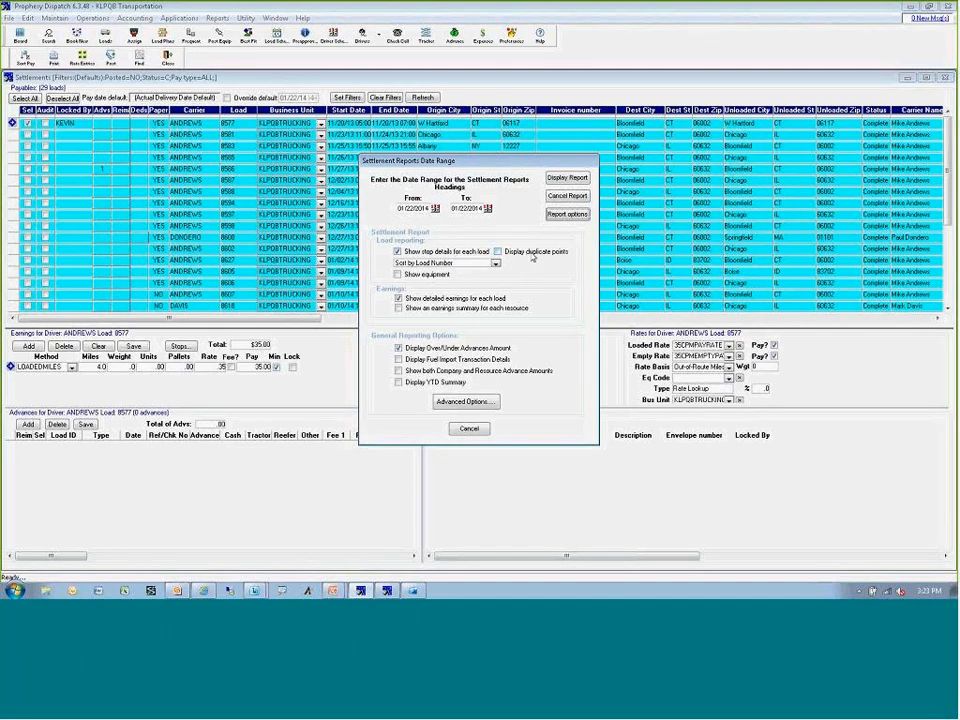
{"action": "left_click", "coordinate": [495, 263]}
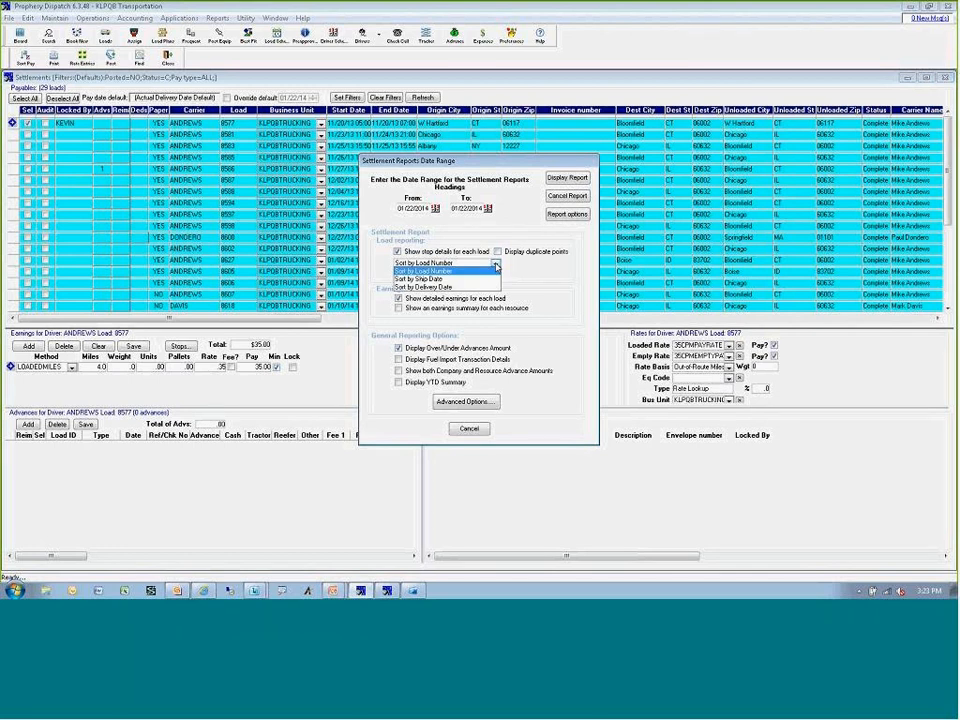
{"action": "left_click", "coordinate": [494, 270]}
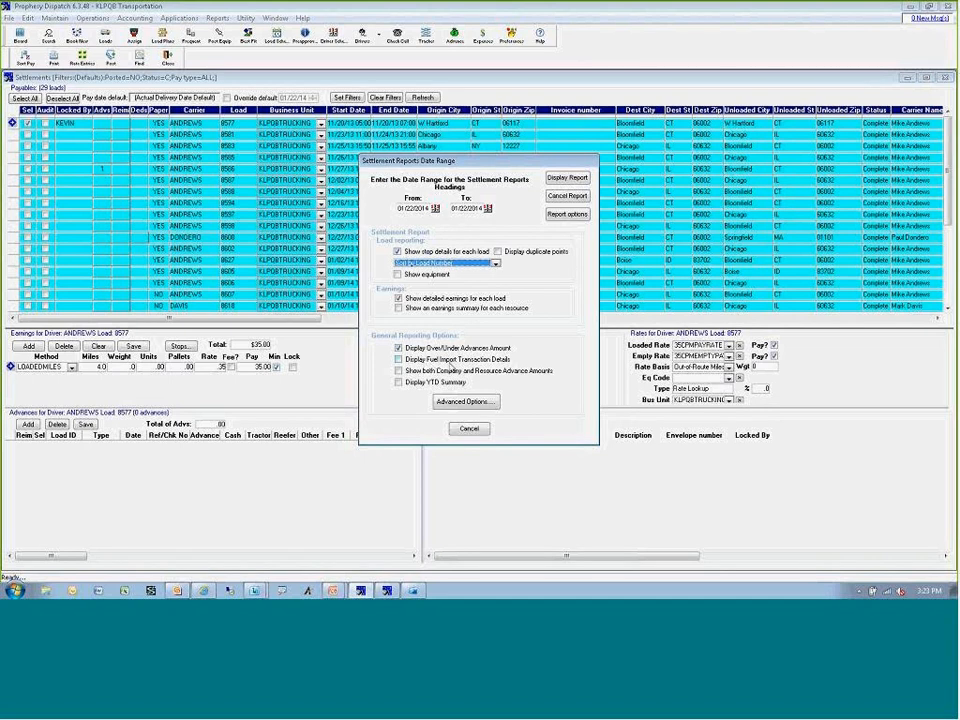
{"action": "left_click", "coordinate": [451, 404]}
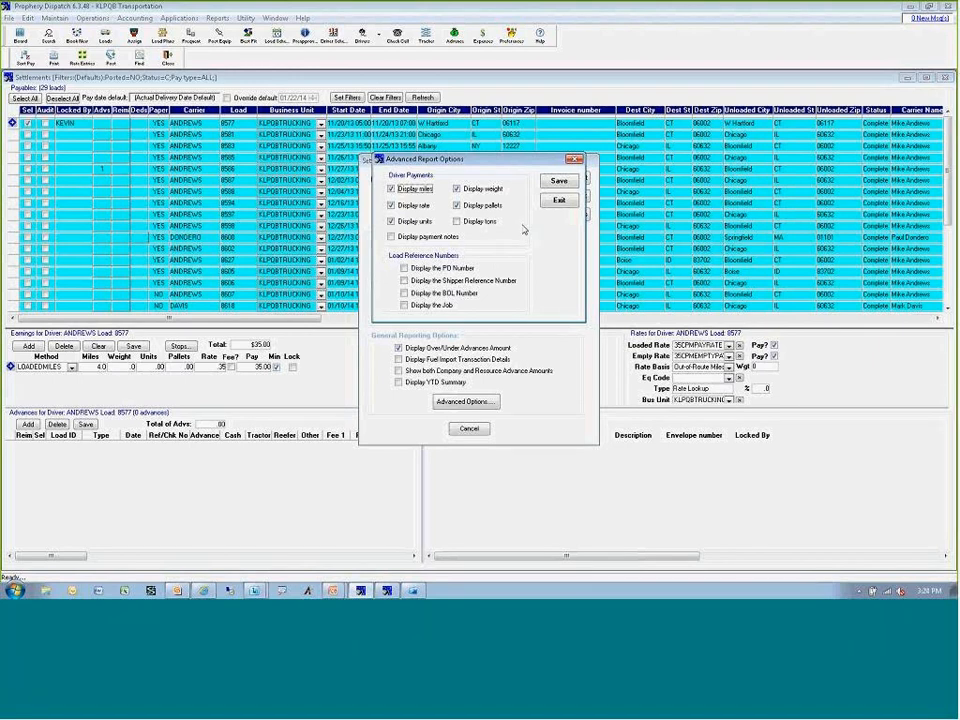
{"action": "left_click", "coordinate": [559, 200]}
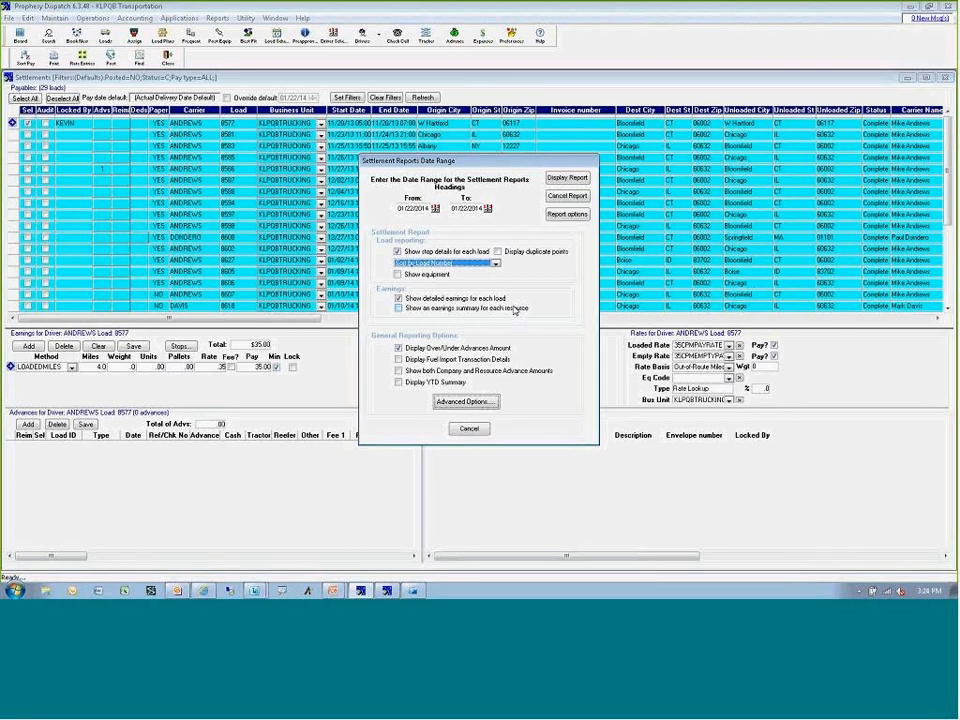
{"action": "left_click", "coordinate": [469, 428]}
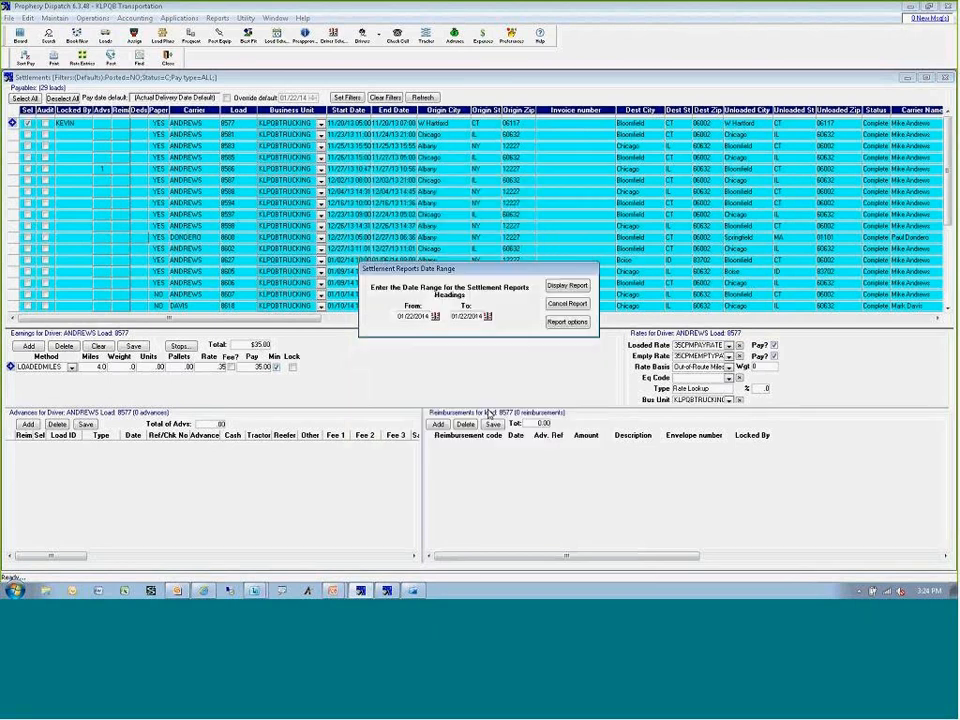
Cancel the settlement report, close the driver settlements, and release the unposted batch number.
{"action": "left_click", "coordinate": [567, 303]}
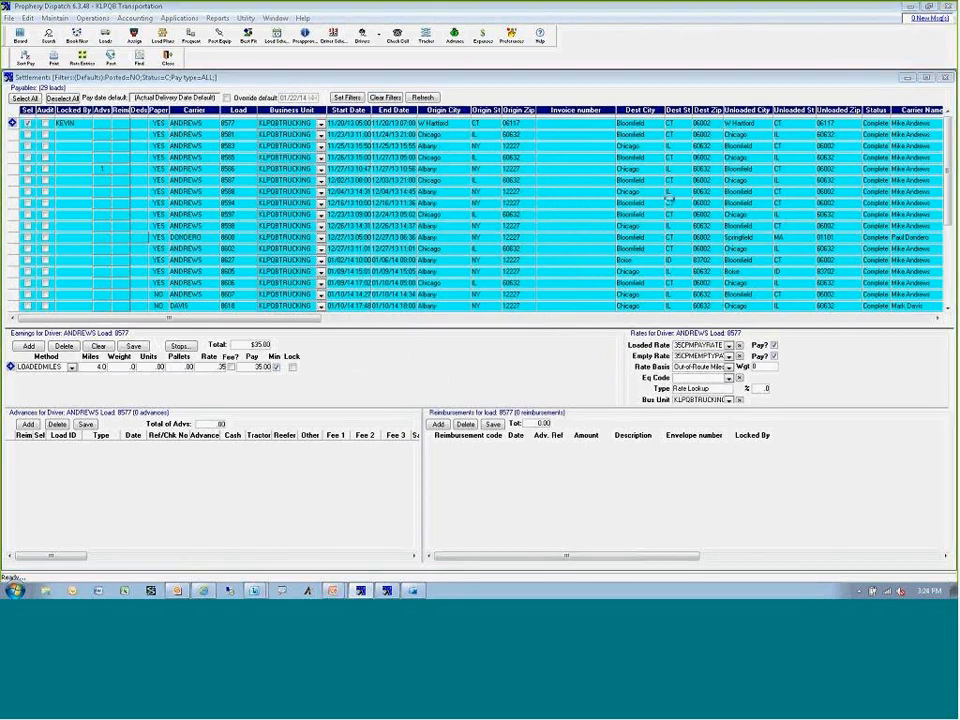
{"action": "left_click", "coordinate": [567, 218]}
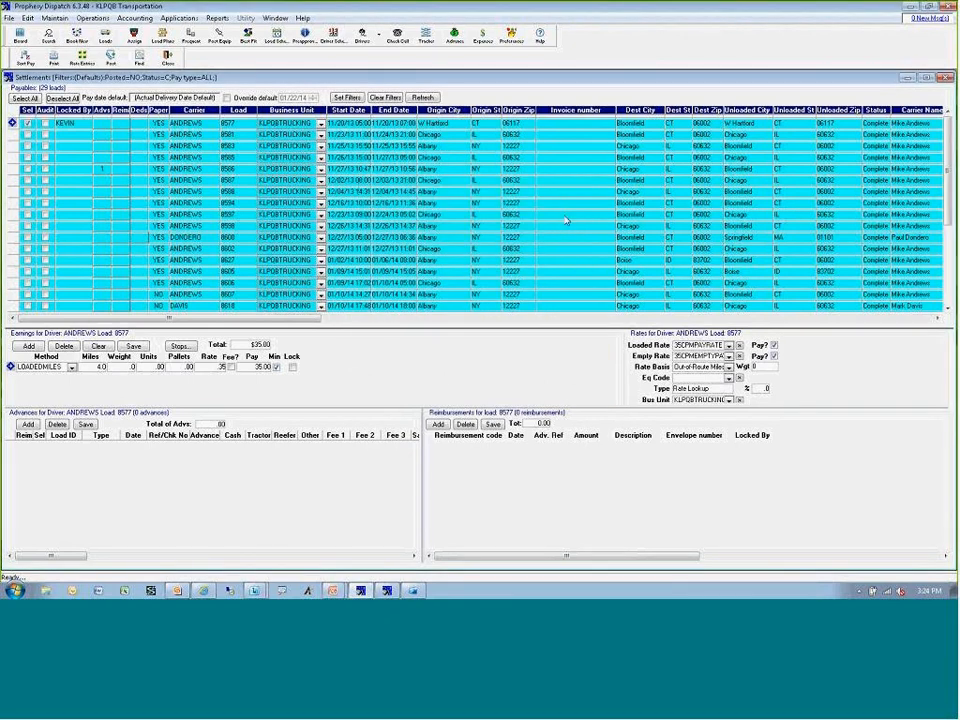
{"action": "left_click", "coordinate": [943, 82]}
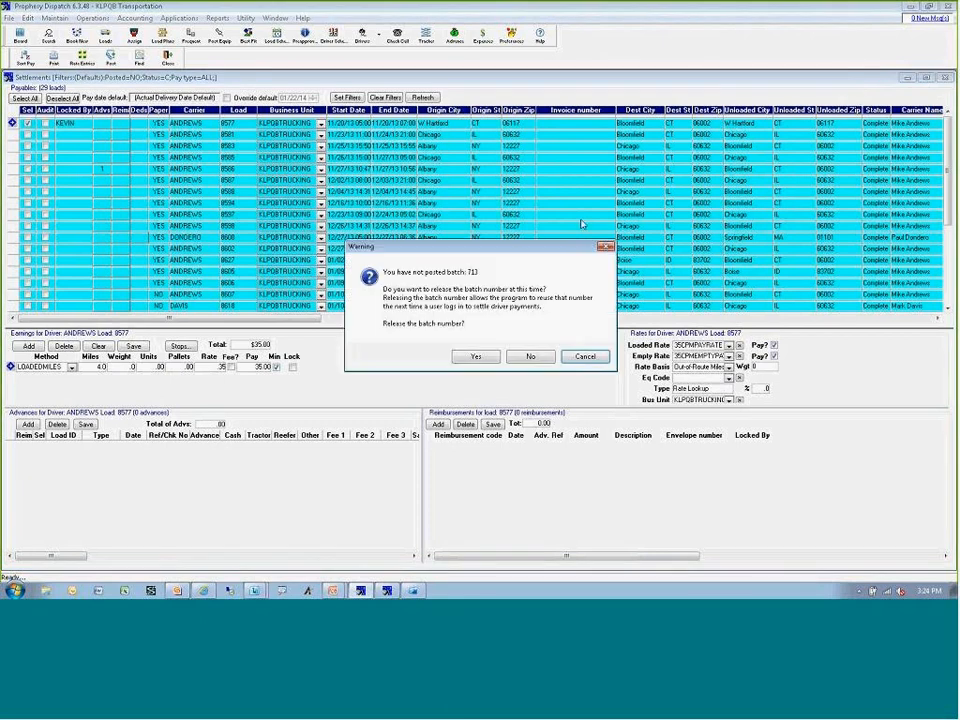
{"action": "left_click", "coordinate": [477, 358]}
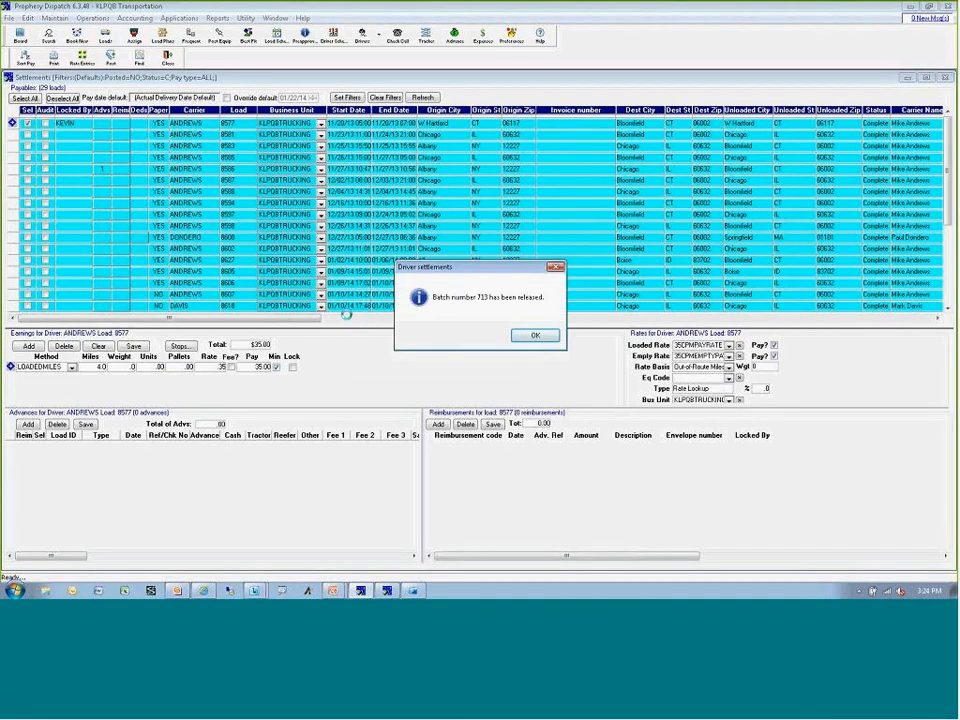
{"action": "left_click", "coordinate": [535, 335]}
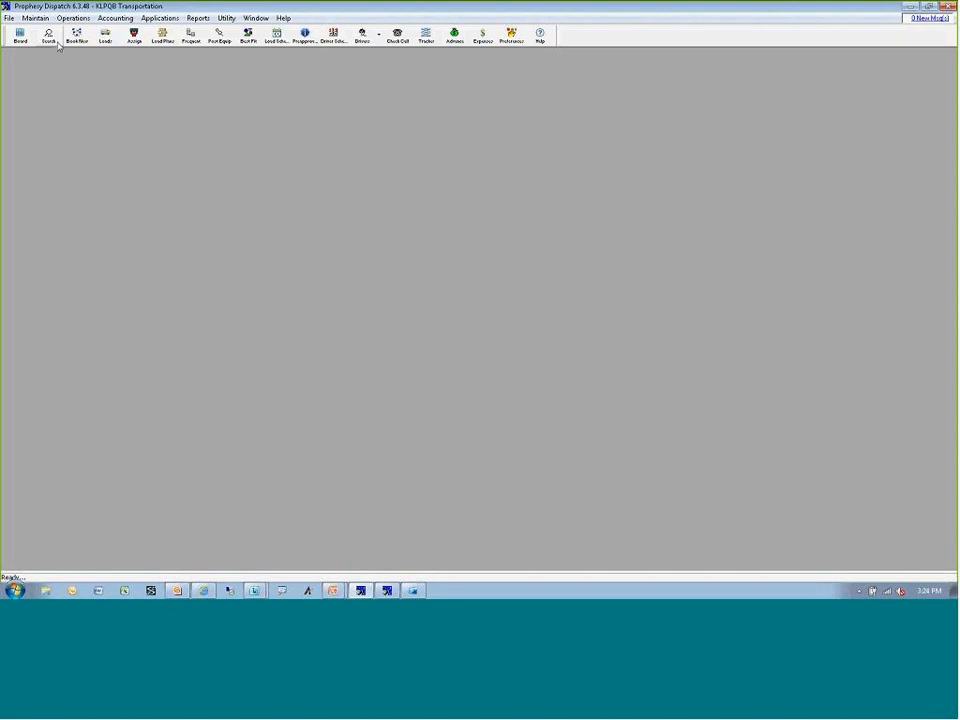
Review the fuel index update choices in the rating default preferences, keep Automatic Download, and cancel the preferences.
{"action": "left_click", "coordinate": [512, 36]}
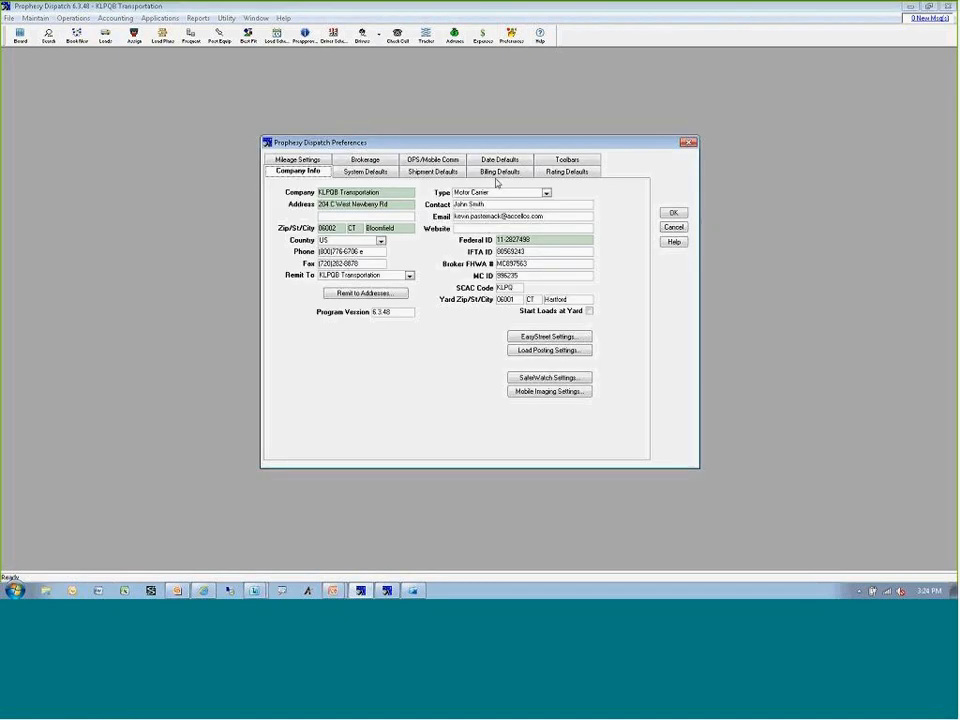
{"action": "left_click", "coordinate": [567, 172]}
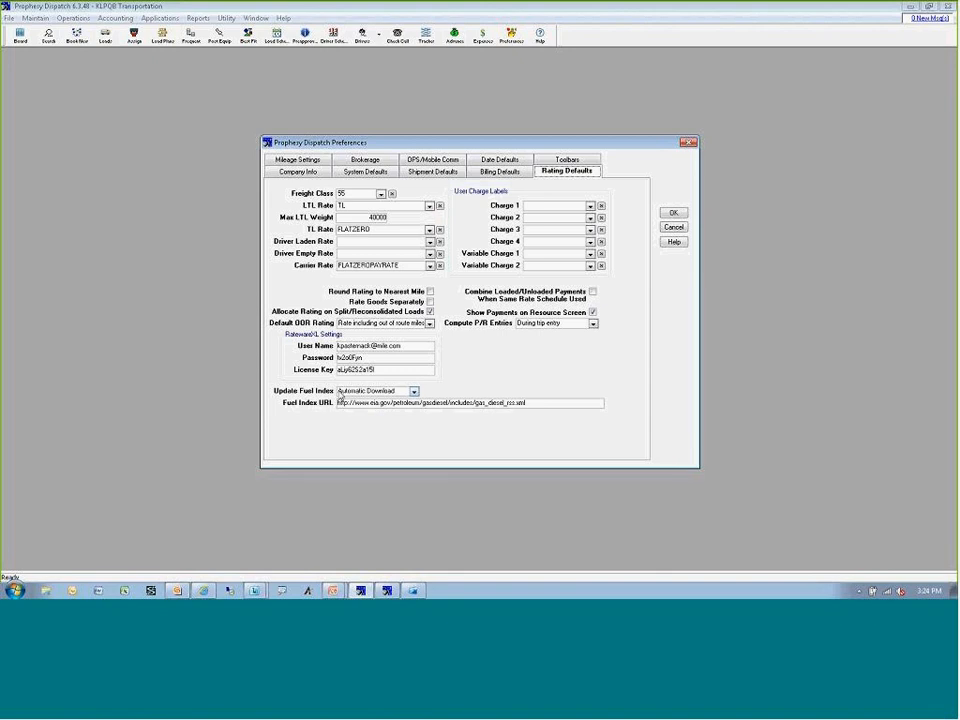
{"action": "left_click", "coordinate": [344, 391]}
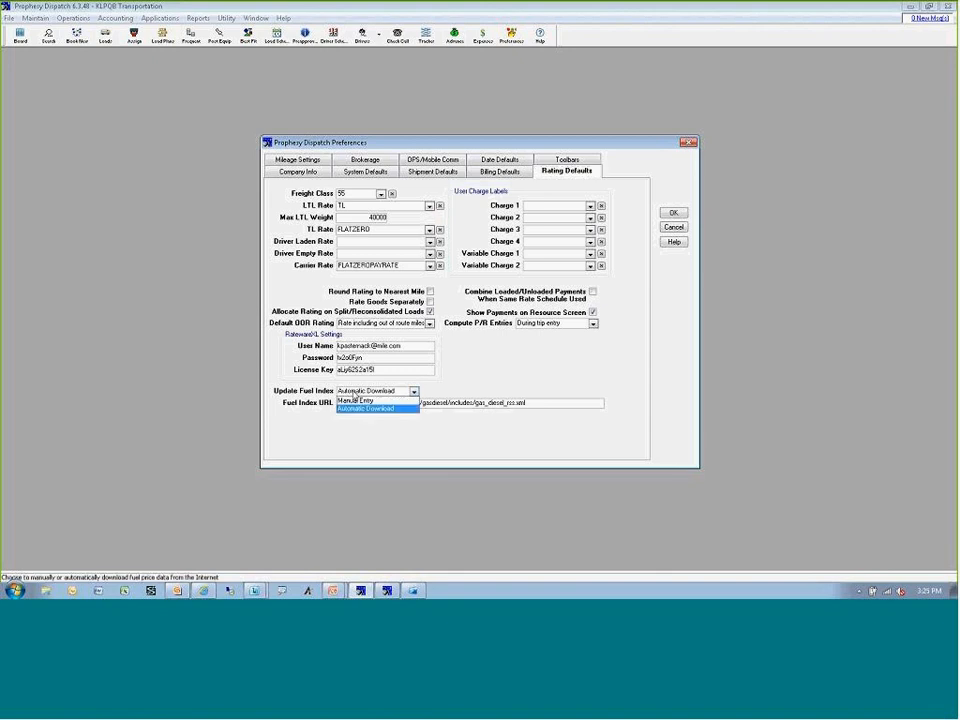
{"action": "left_click", "coordinate": [350, 410]}
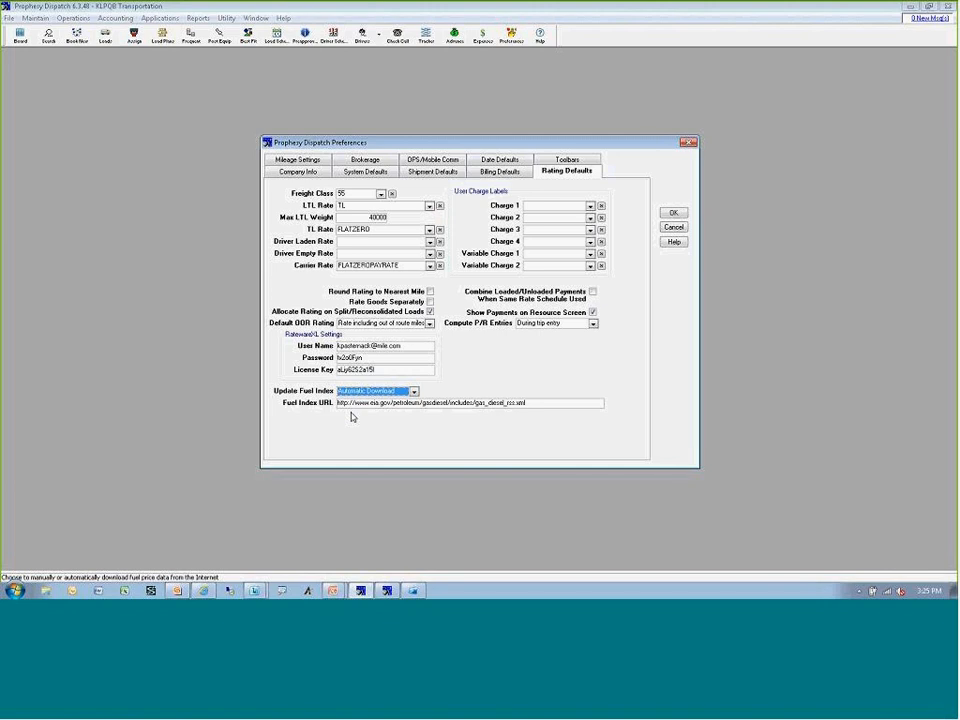
{"action": "left_click", "coordinate": [674, 228]}
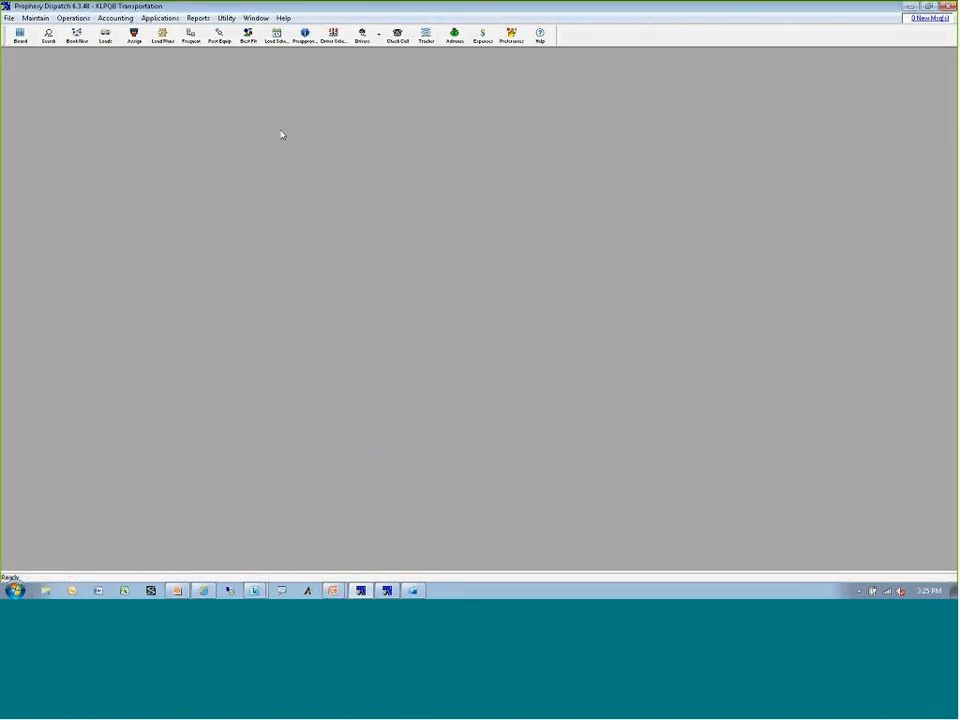
View the fuel price index for the East Coast and West Coast less CA regions, and close it.
{"action": "left_click", "coordinate": [38, 18]}
{"action": "mouse_move", "coordinate": [131, 230]}
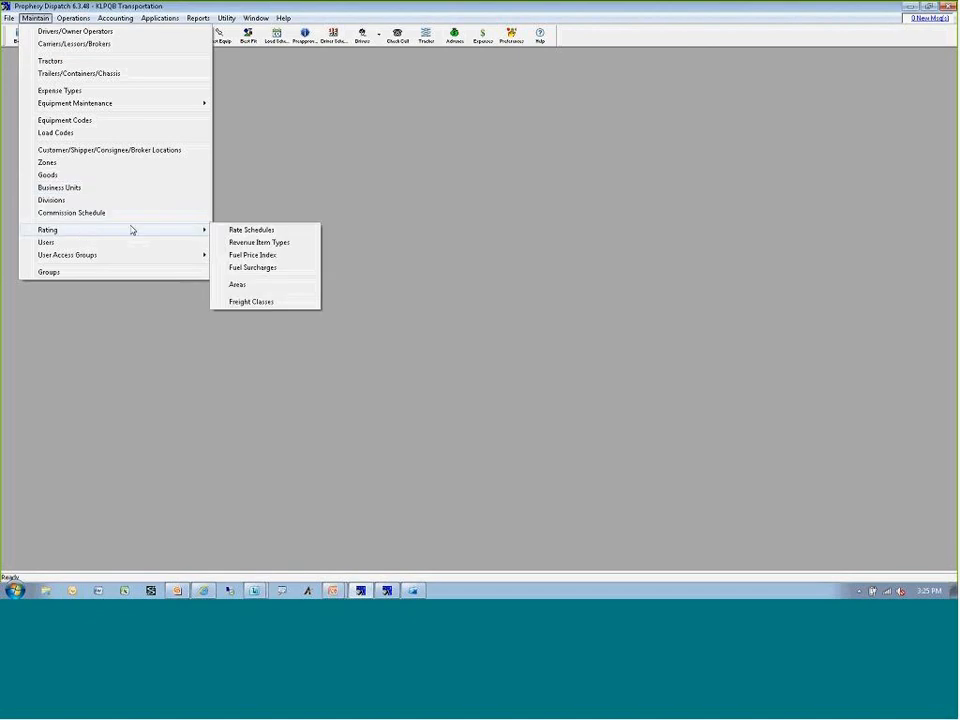
{"action": "left_click", "coordinate": [255, 257]}
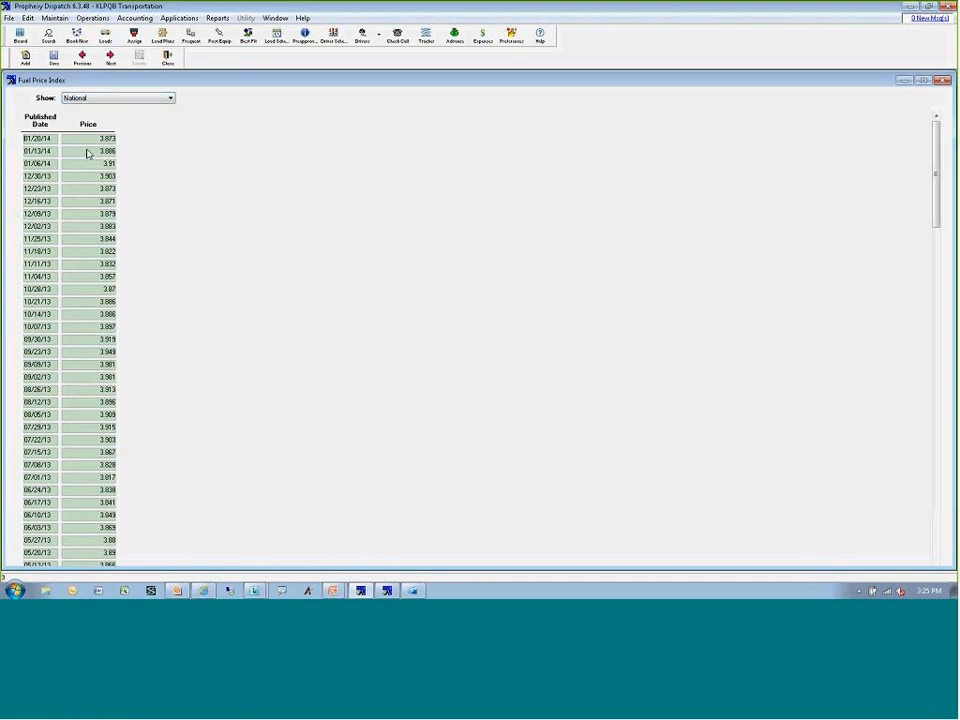
{"action": "left_click", "coordinate": [111, 98]}
{"action": "left_click", "coordinate": [100, 112]}
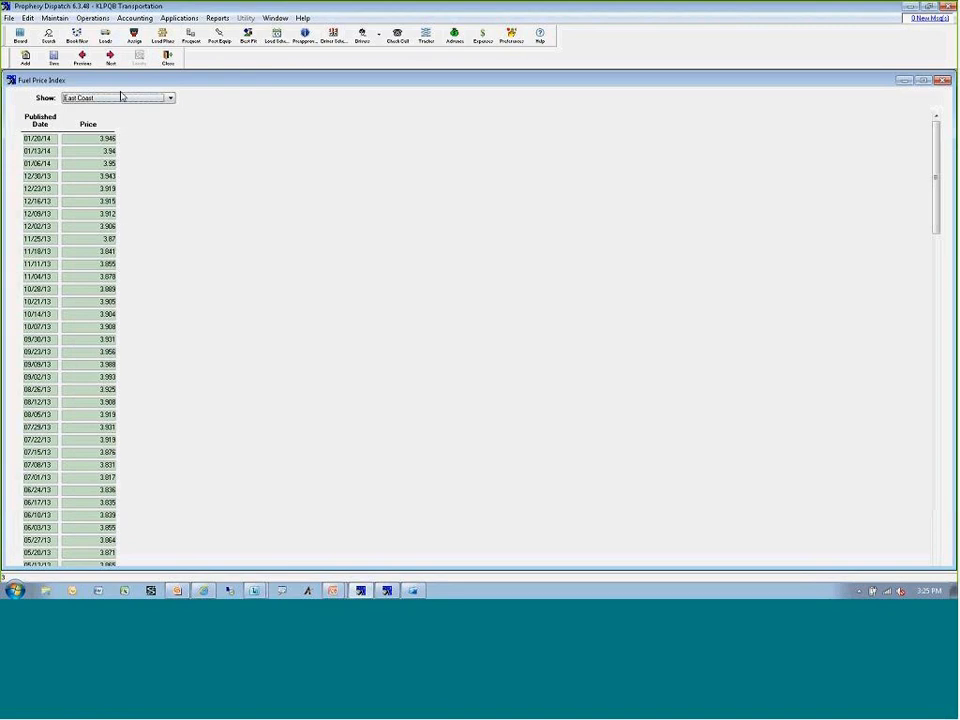
{"action": "left_click", "coordinate": [121, 97]}
{"action": "left_click", "coordinate": [123, 179]}
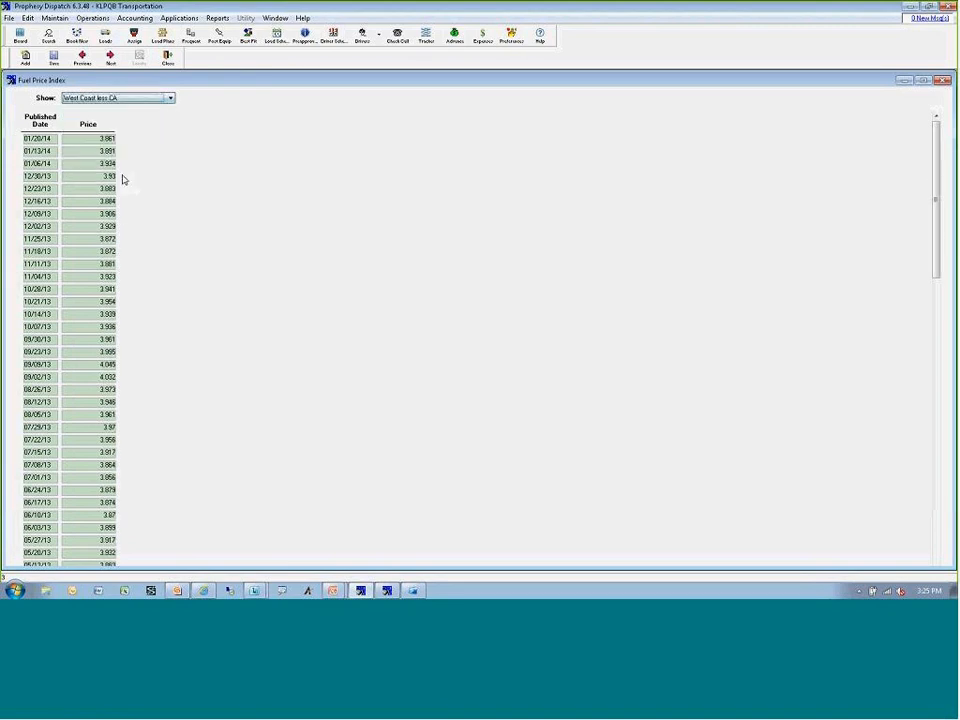
{"action": "left_click", "coordinate": [167, 58]}
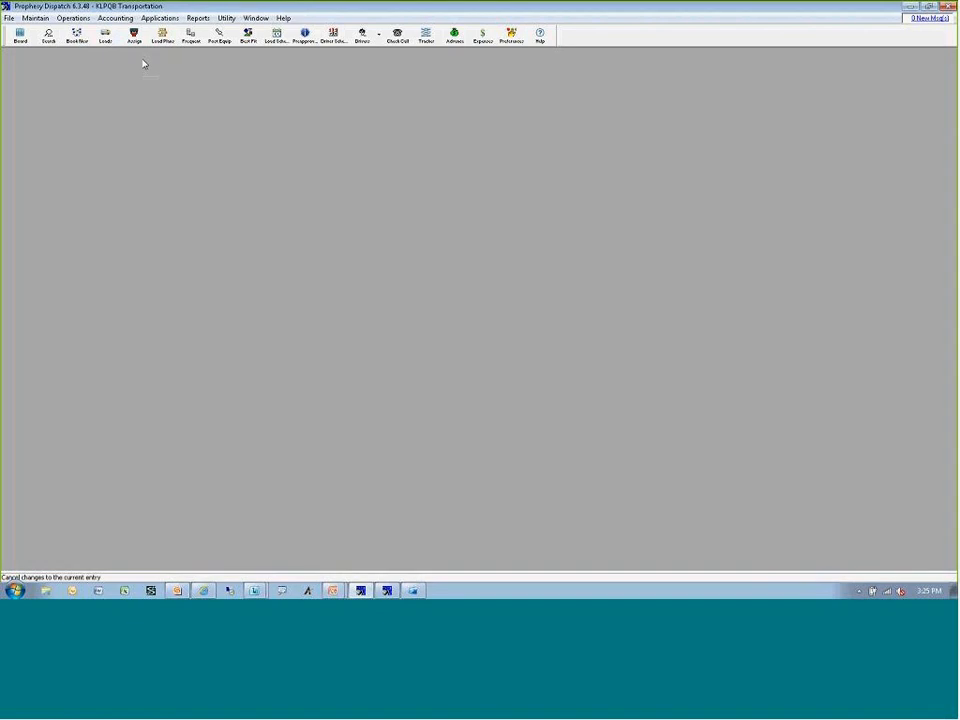
Review the effective date choices and detail record commands of the Albany Distribution Percentage fuel surcharge, keep First Pickup, and close it.
{"action": "left_click", "coordinate": [45, 22]}
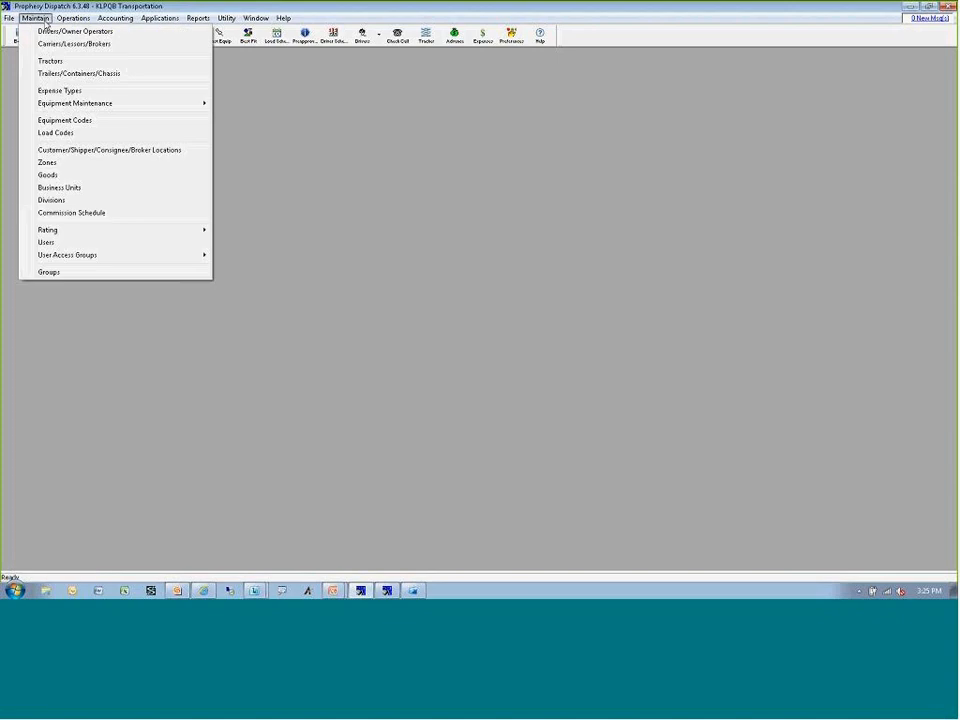
{"action": "mouse_move", "coordinate": [140, 229]}
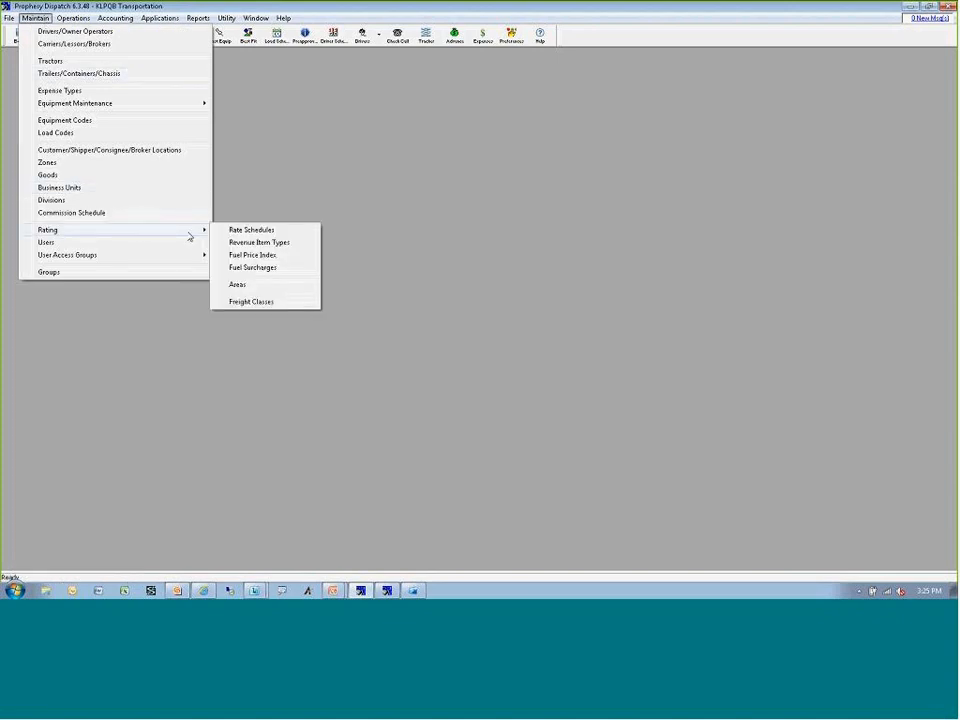
{"action": "left_click", "coordinate": [264, 268]}
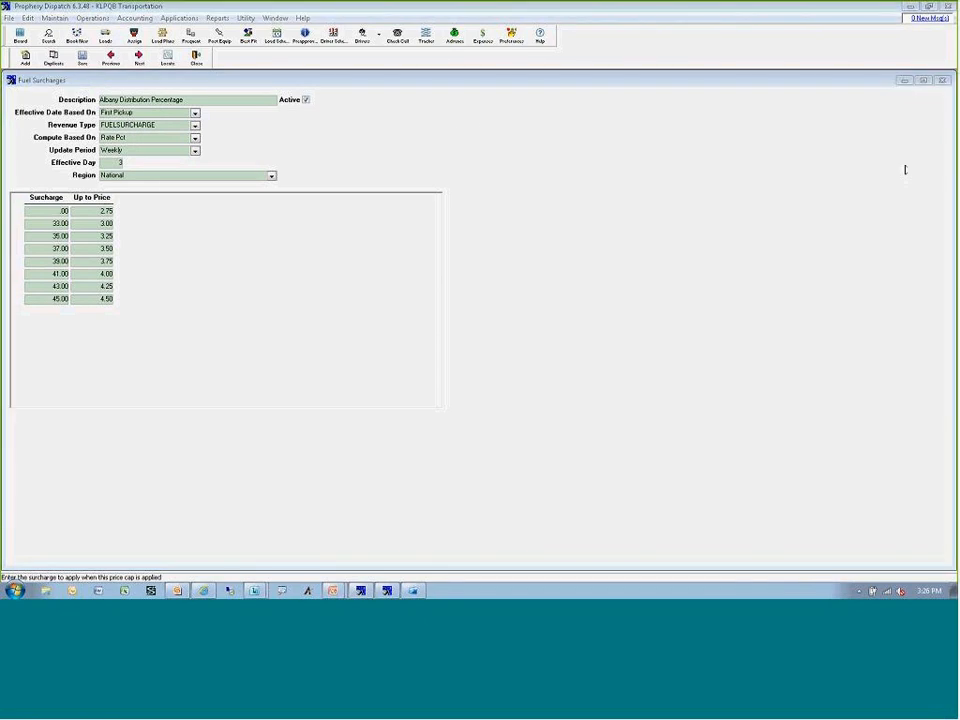
{"action": "left_click", "coordinate": [134, 115]}
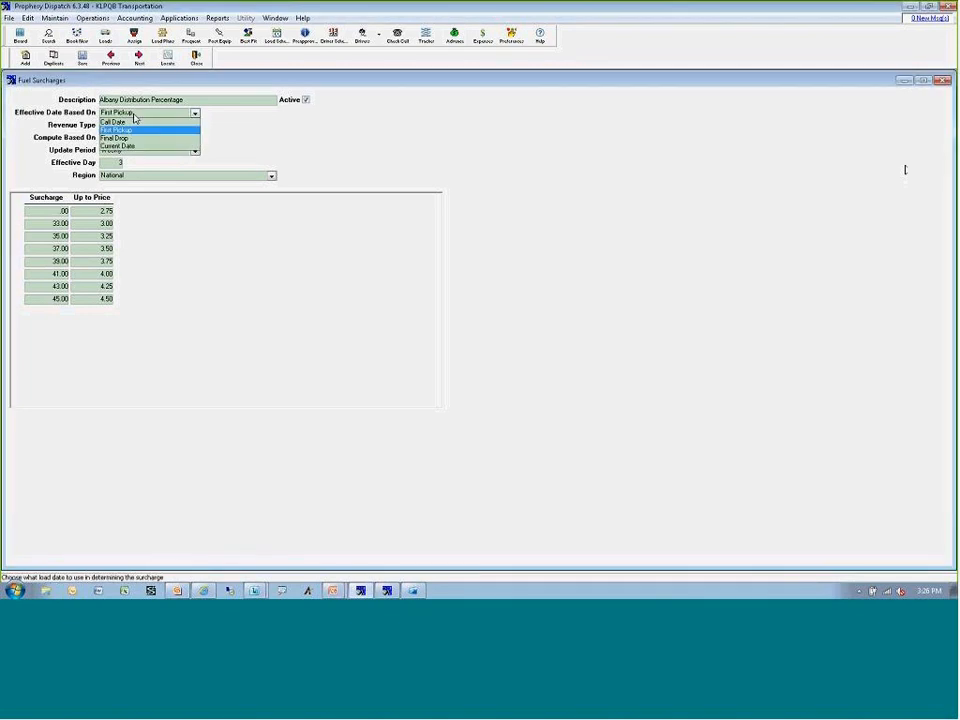
{"action": "left_click", "coordinate": [134, 114]}
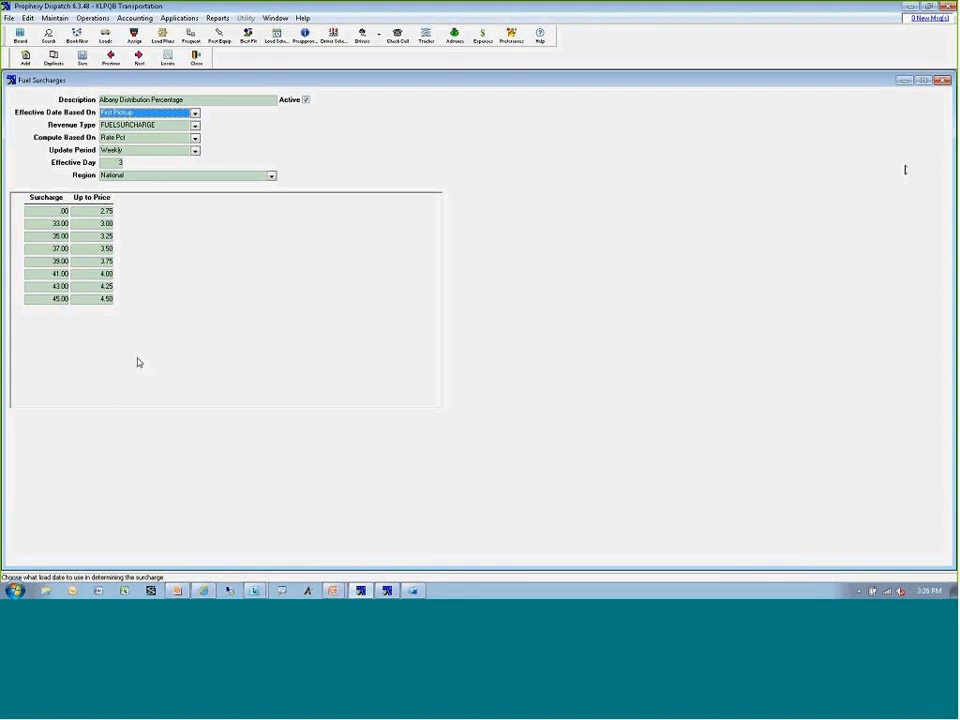
{"action": "key", "text": "Tab"}
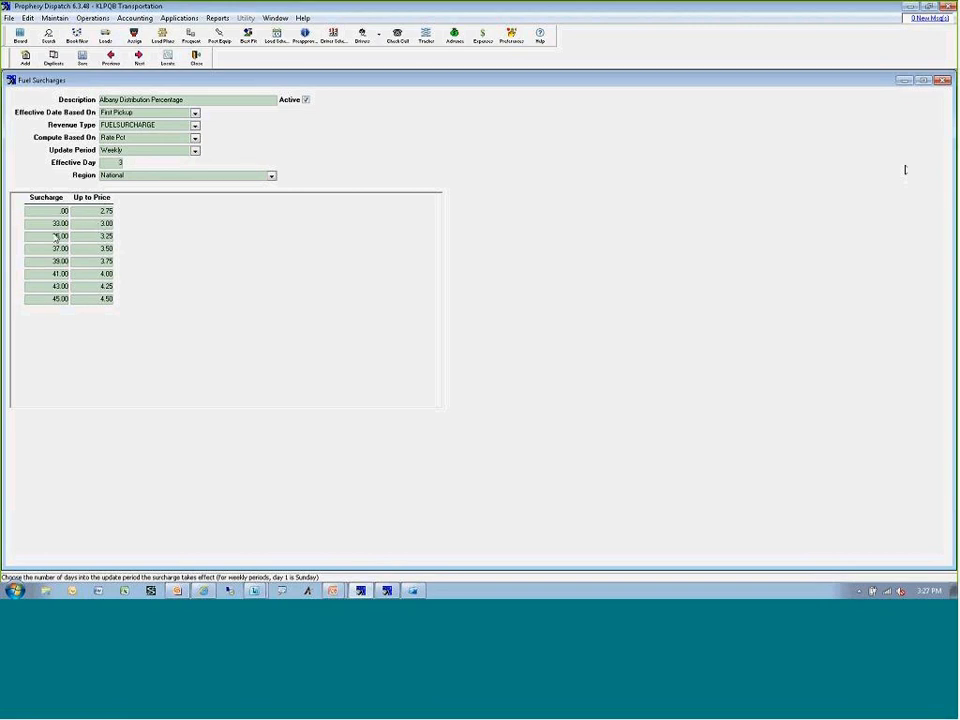
{"action": "right_click", "coordinate": [170, 268]}
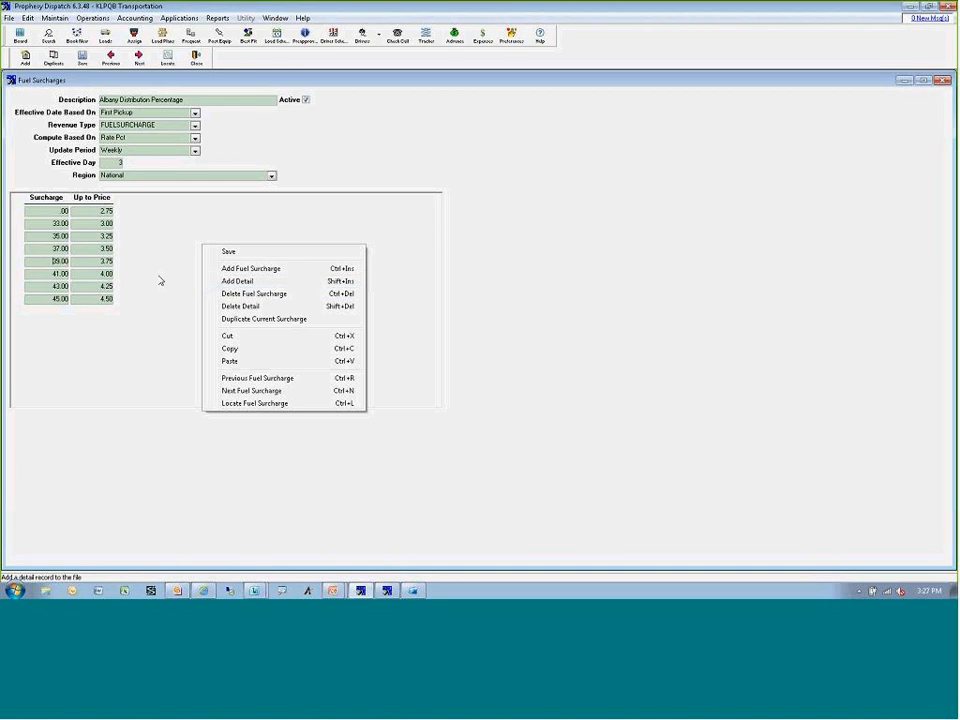
{"action": "left_click", "coordinate": [146, 302]}
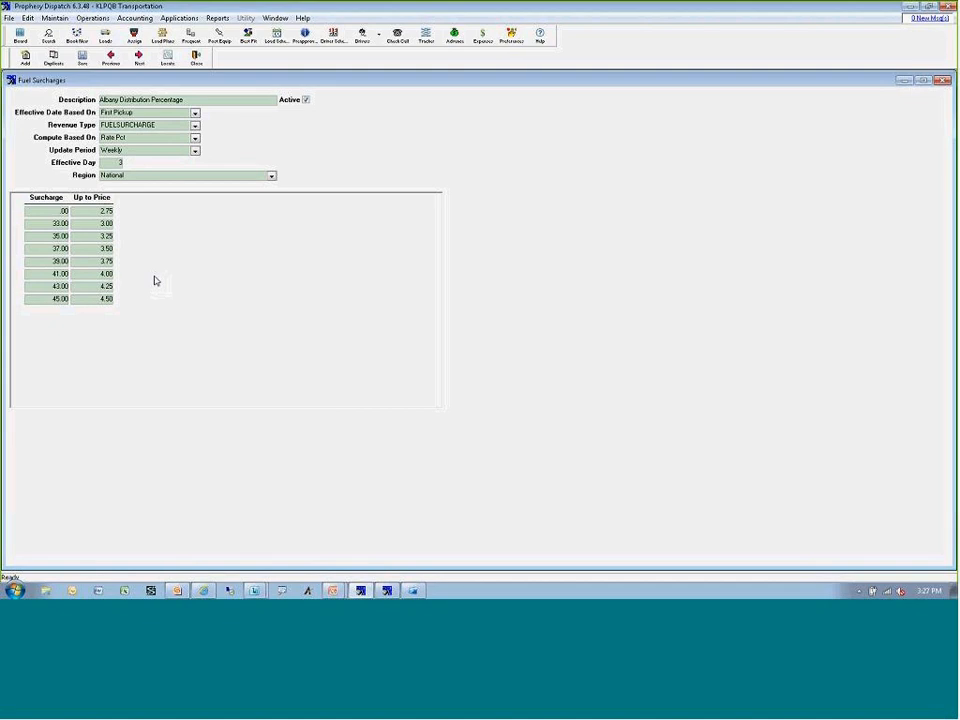
{"action": "left_click", "coordinate": [197, 63]}
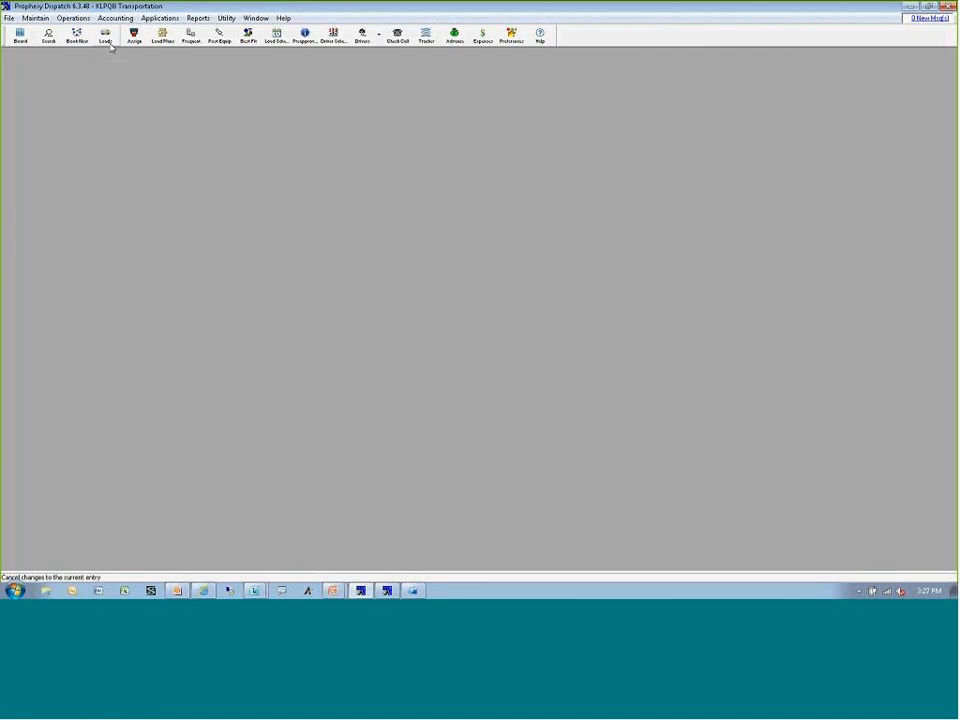
Find the rate schedule ALBANYDISTRATESCHED by searching for "alb", examine its Fuel Surcharge 1 setting, and close it.
{"action": "left_click", "coordinate": [37, 20]}
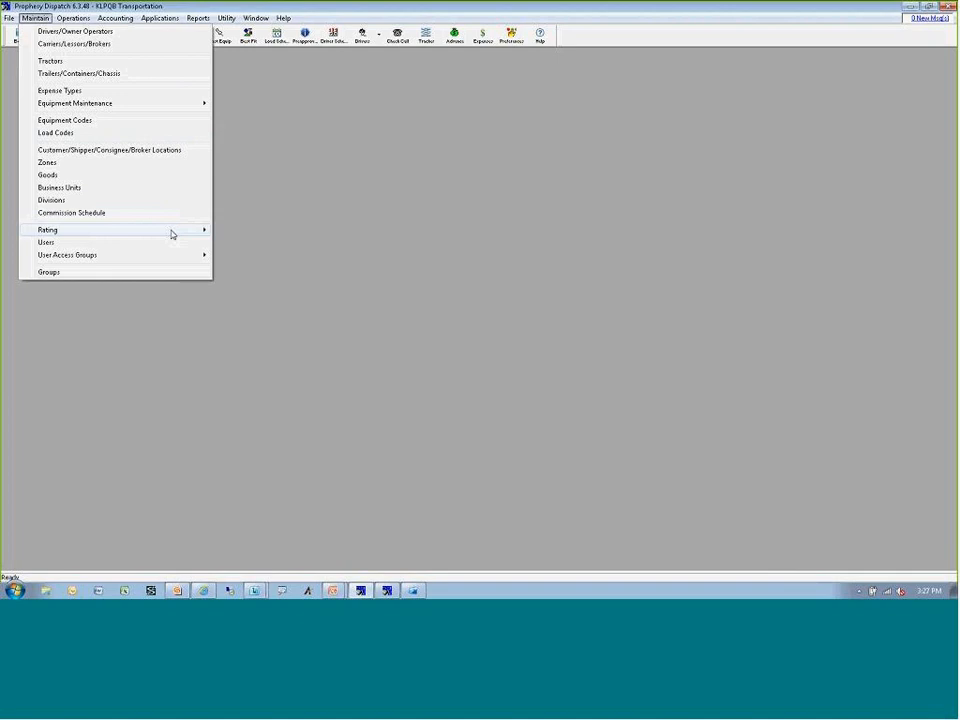
{"action": "mouse_move", "coordinate": [172, 234]}
{"action": "left_click", "coordinate": [242, 229]}
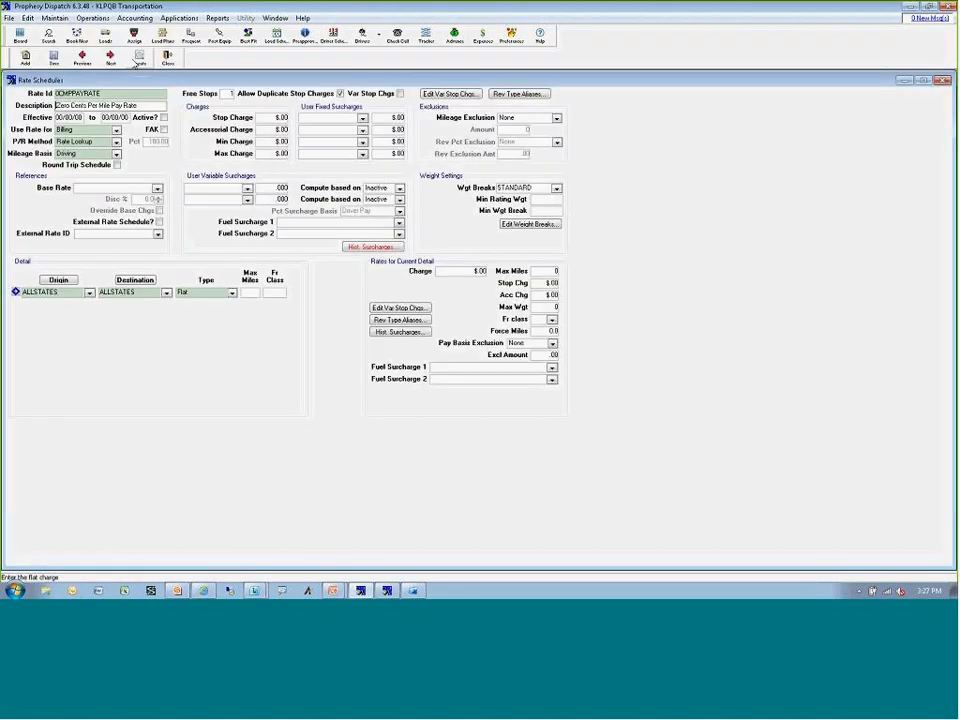
{"action": "left_click", "coordinate": [139, 58]}
{"action": "type", "text": "alb"}
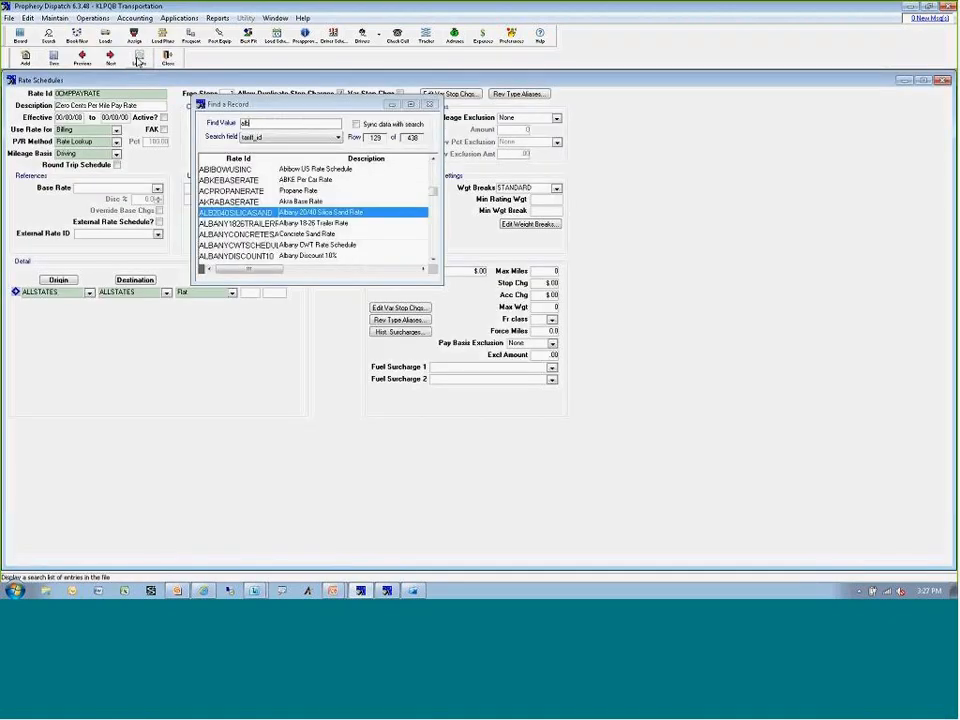
{"action": "key", "text": "Down"}
{"action": "key", "text": "Down"}
{"action": "key", "text": "Down"}
{"action": "key", "text": "Down"}
{"action": "key", "text": "Down"}
{"action": "key", "text": "Down"}
{"action": "key", "text": "Down"}
{"action": "key", "text": "Down"}
{"action": "key", "text": "Down"}
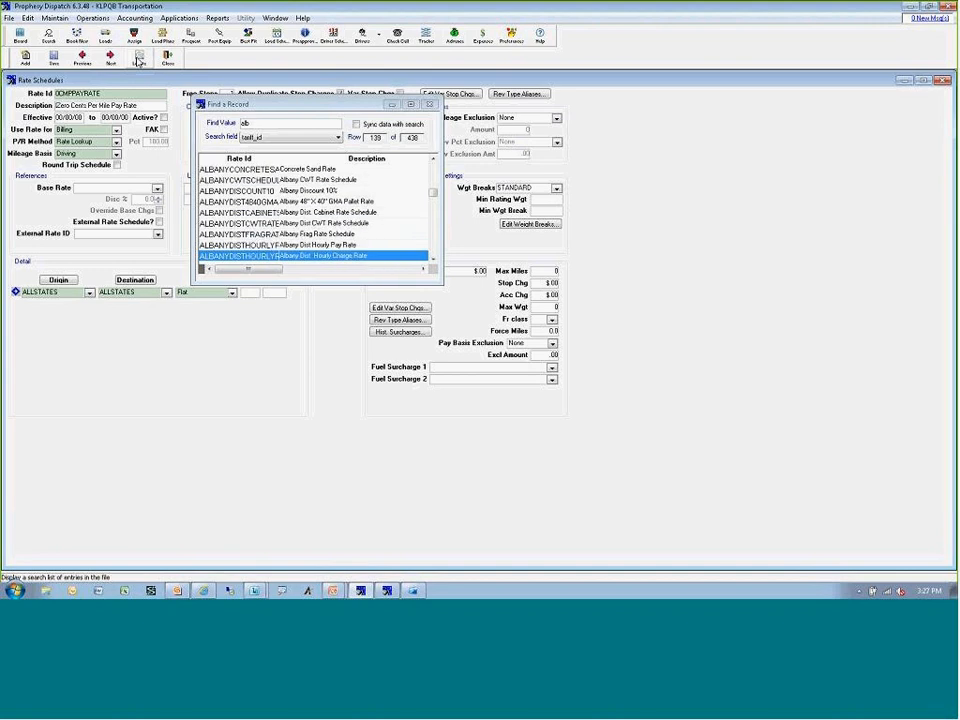
{"action": "key", "text": "Down"}
{"action": "key", "text": "Down"}
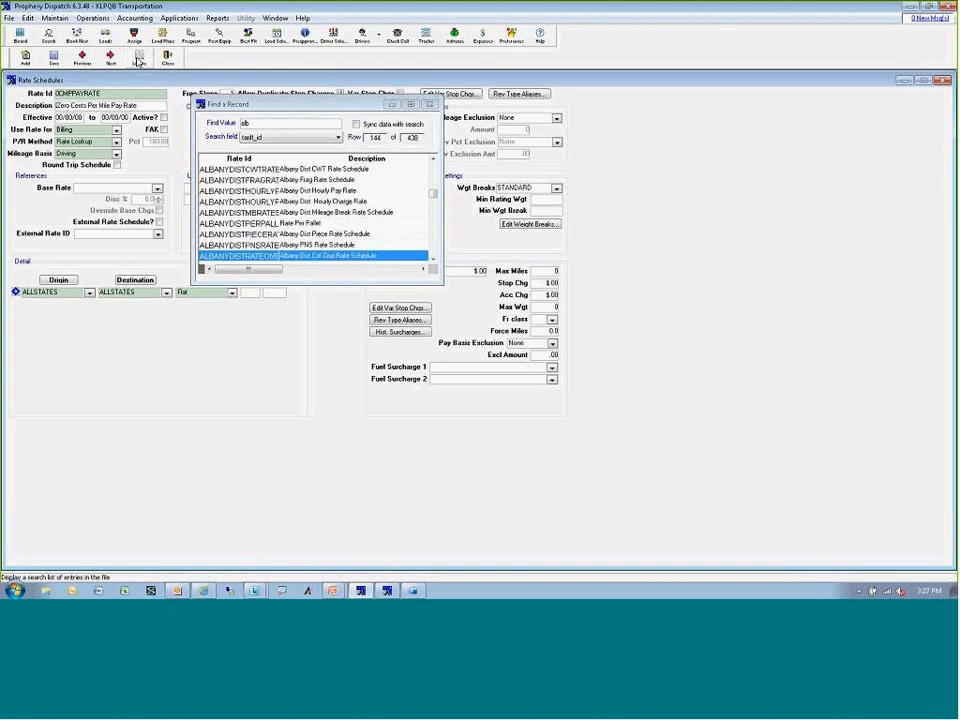
{"action": "key", "text": "Down"}
{"action": "key", "text": "Return"}
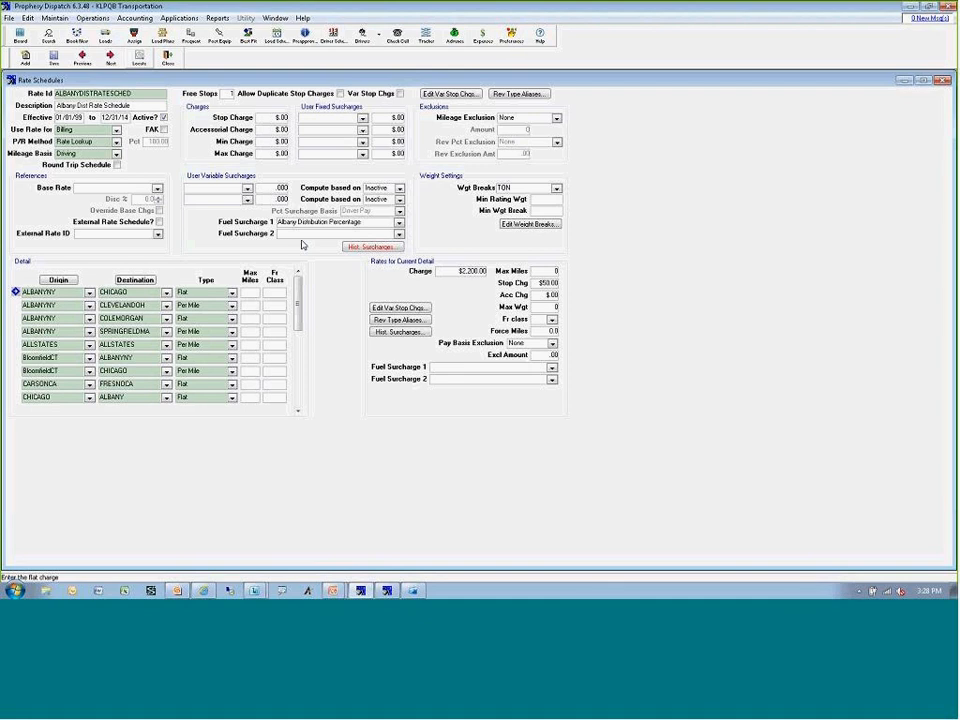
{"action": "left_click", "coordinate": [168, 57]}
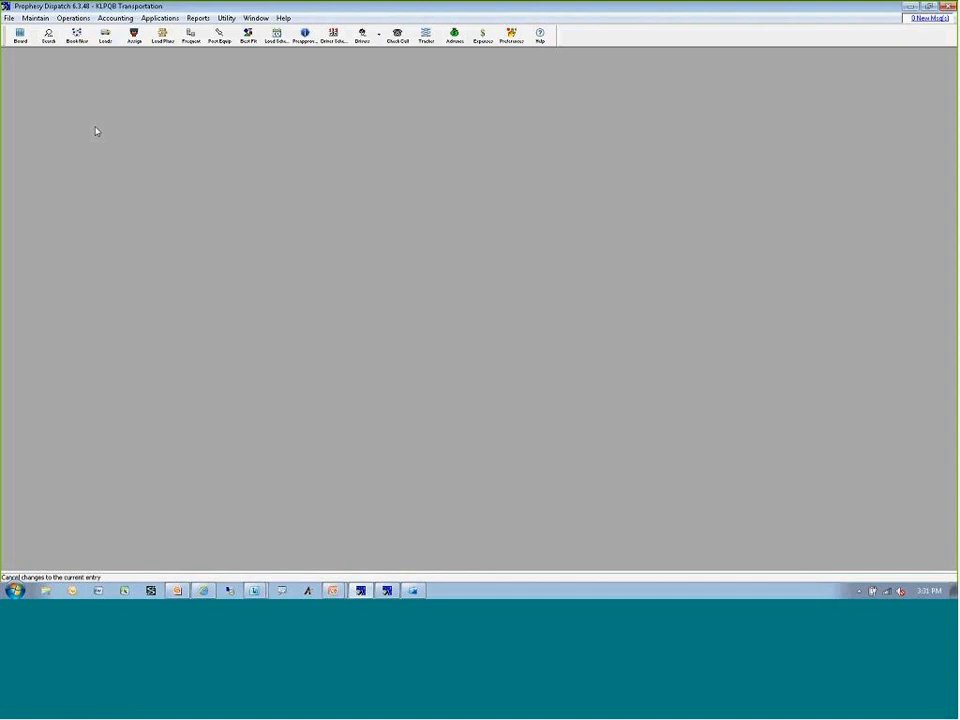
Open the dispatch board and start a new resource assignment for pending load 4149.
{"action": "left_click", "coordinate": [21, 38]}
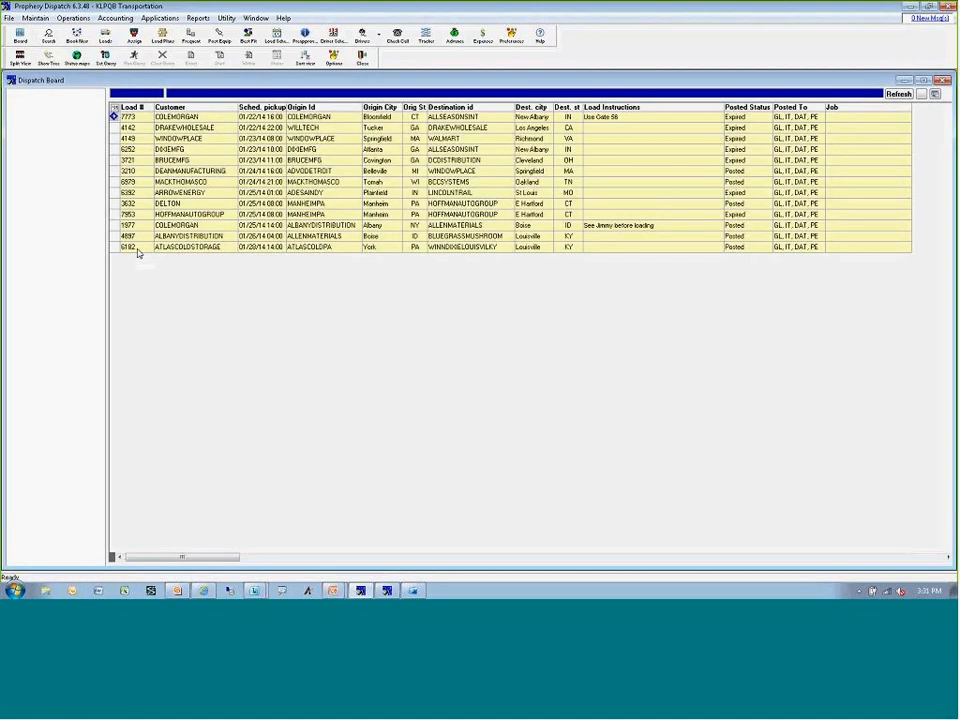
{"action": "left_click", "coordinate": [313, 142]}
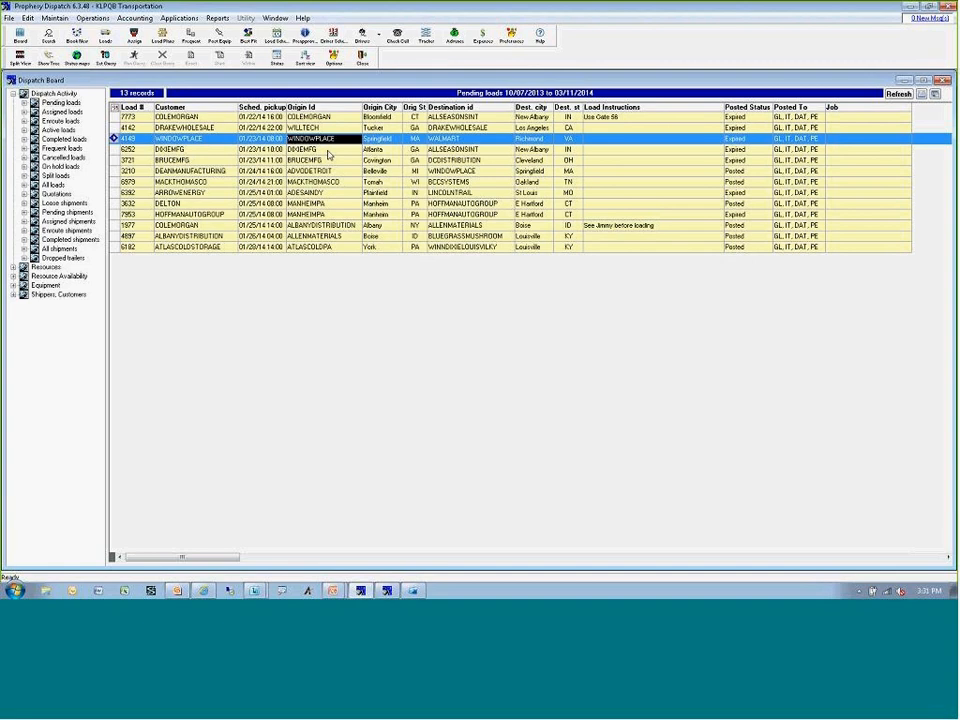
{"action": "key", "text": "ctrl+a"}
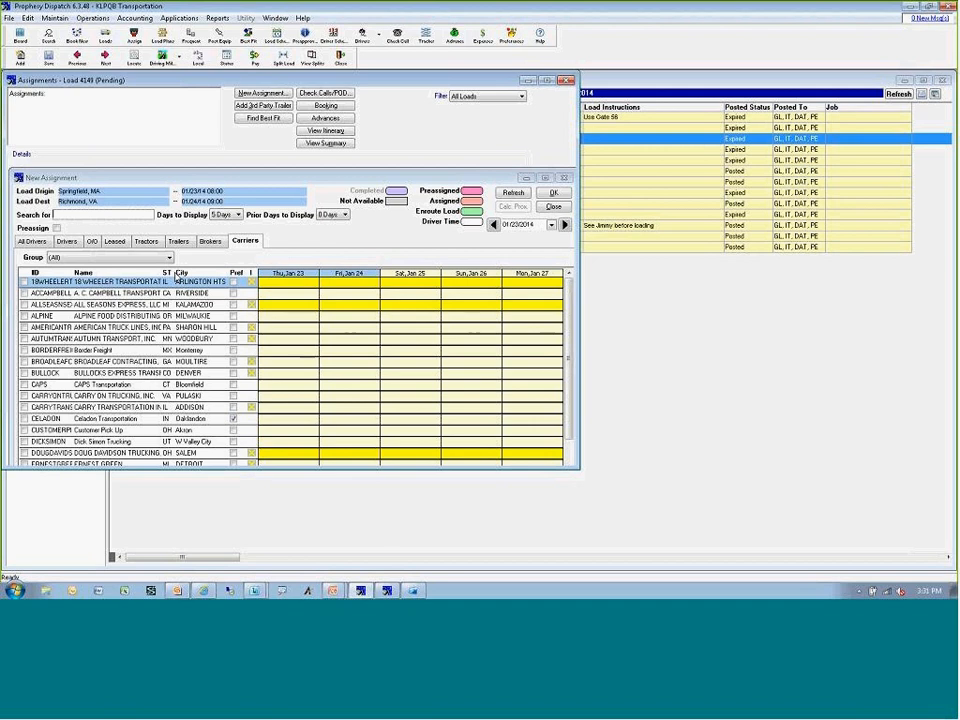
Preassign the carrier Border Freight to load 4149, and delete that assignment again.
{"action": "left_click", "coordinate": [56, 229]}
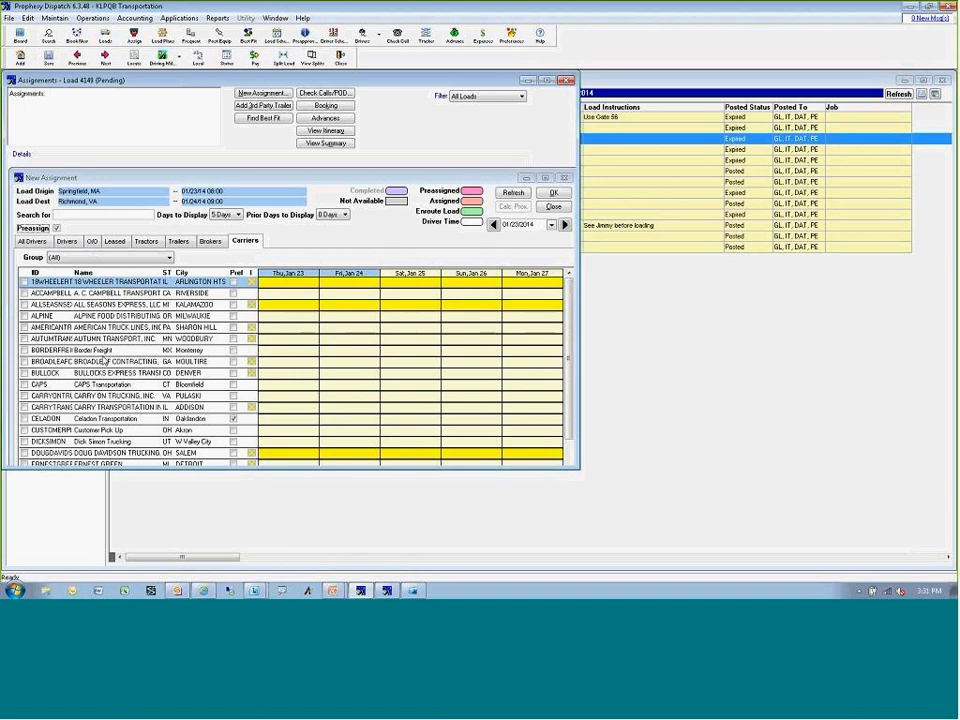
{"action": "double_click", "coordinate": [106, 351]}
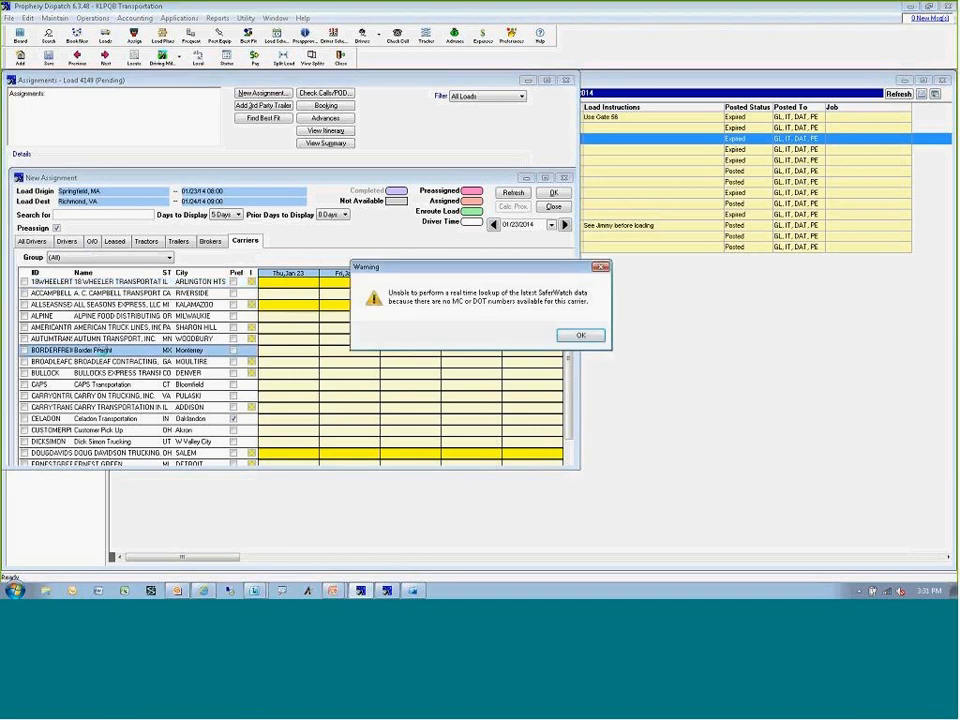
{"action": "left_click", "coordinate": [573, 337]}
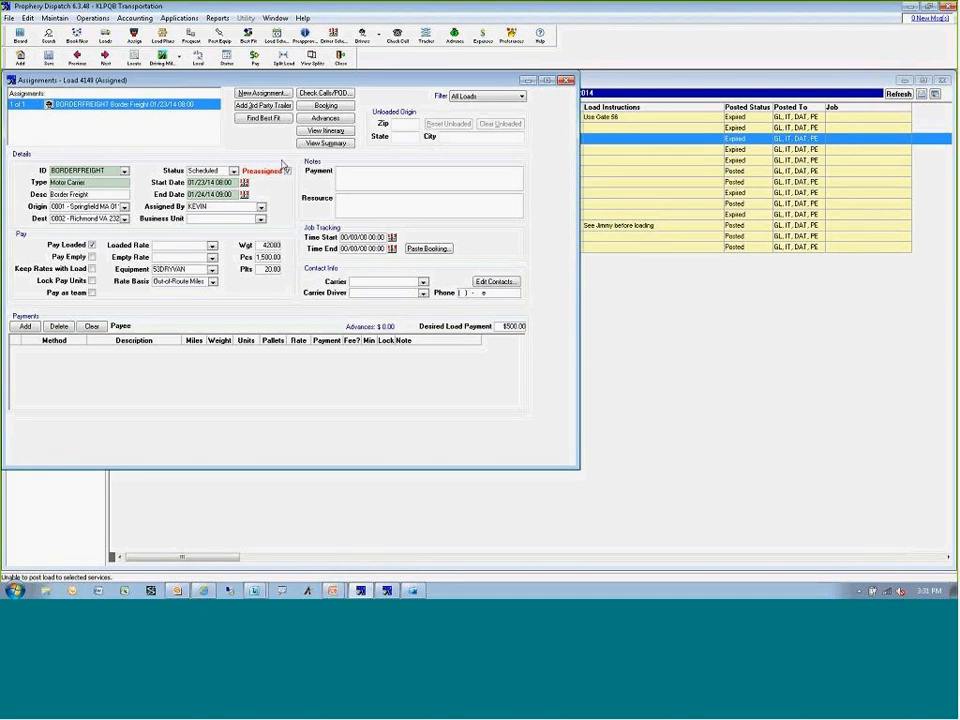
{"action": "right_click", "coordinate": [178, 104]}
{"action": "left_click", "coordinate": [232, 102]}
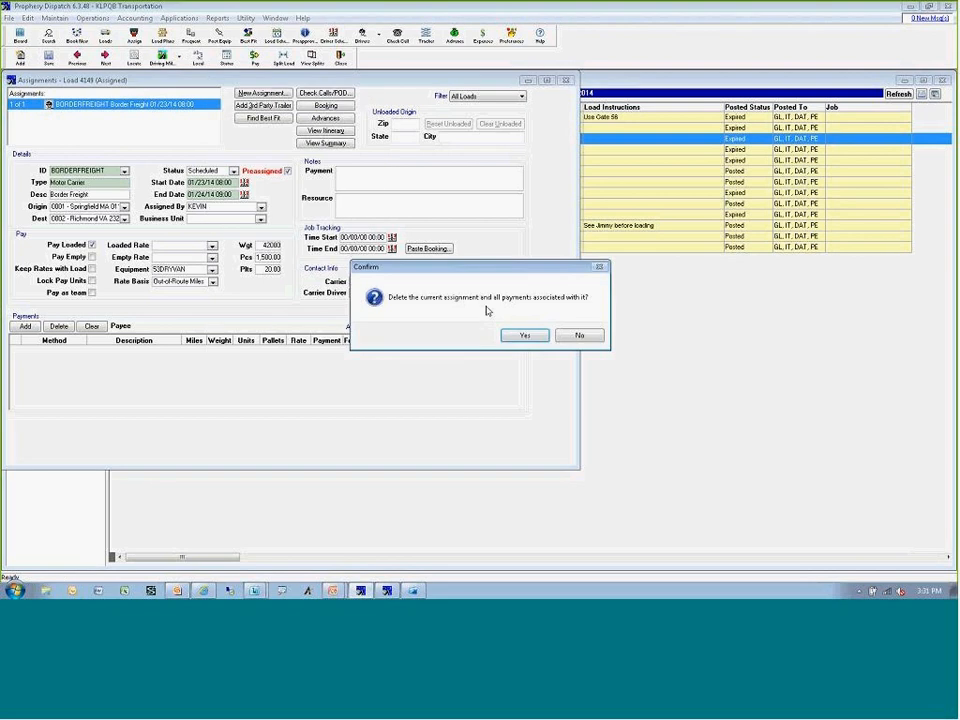
{"action": "left_click", "coordinate": [510, 334]}
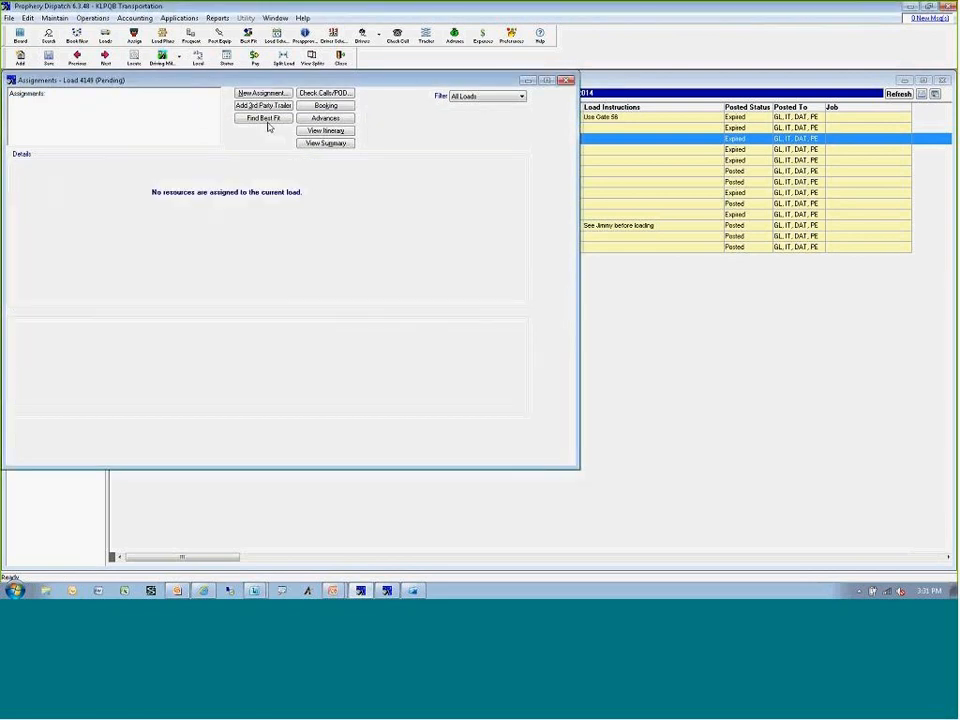
Preassign the first driver in the all-drivers list and trailer 5301 to load 4149, and close its assignments.
{"action": "left_click", "coordinate": [261, 92]}
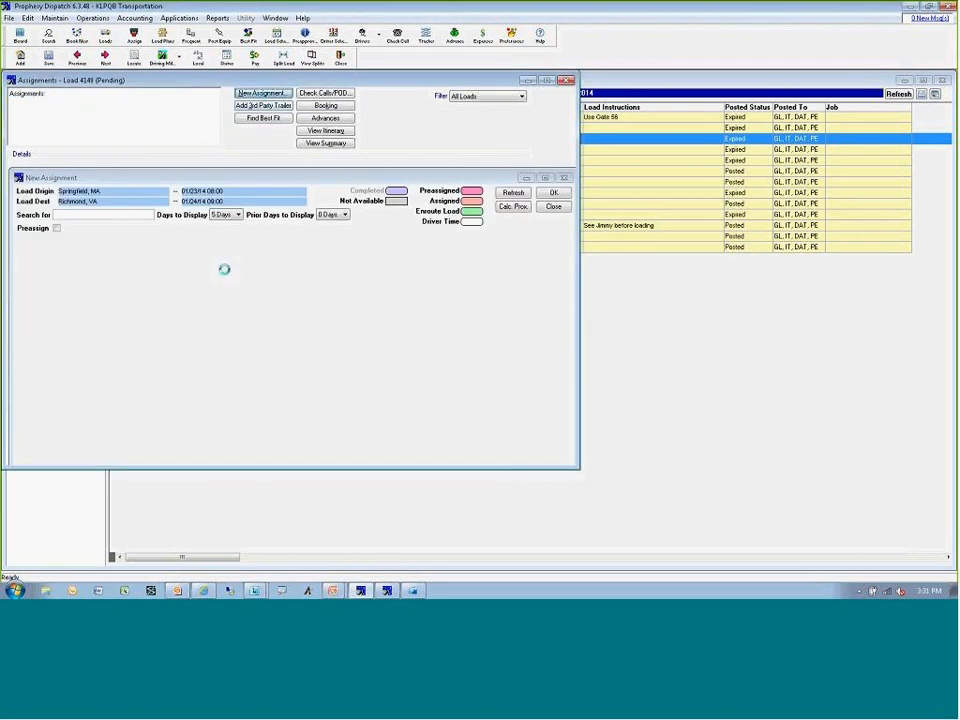
{"action": "left_click", "coordinate": [33, 242]}
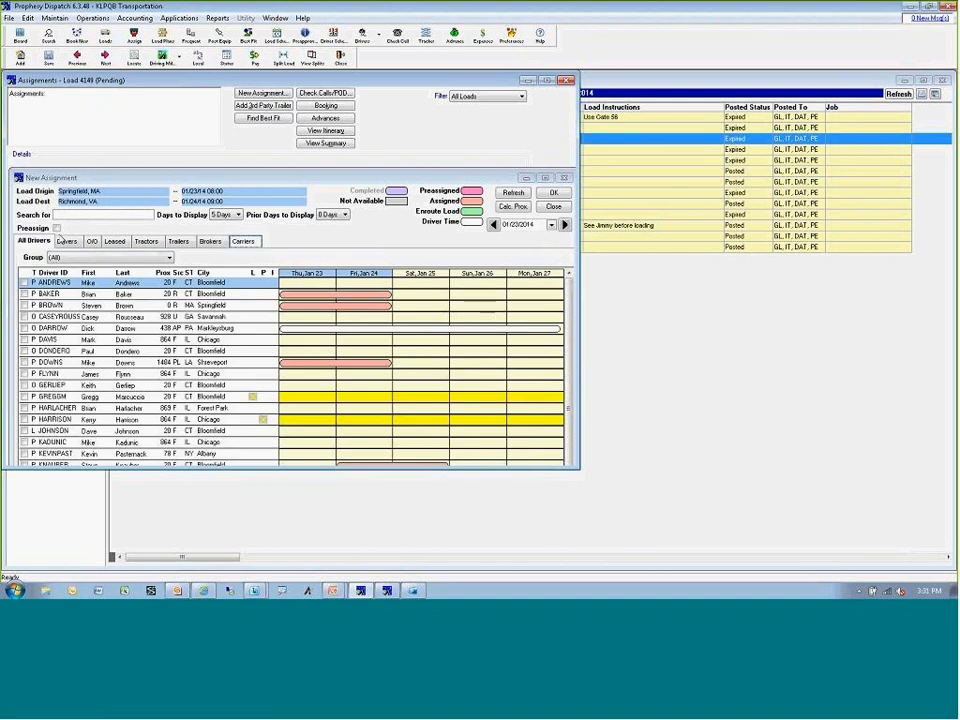
{"action": "left_click", "coordinate": [57, 229]}
{"action": "double_click", "coordinate": [72, 284]}
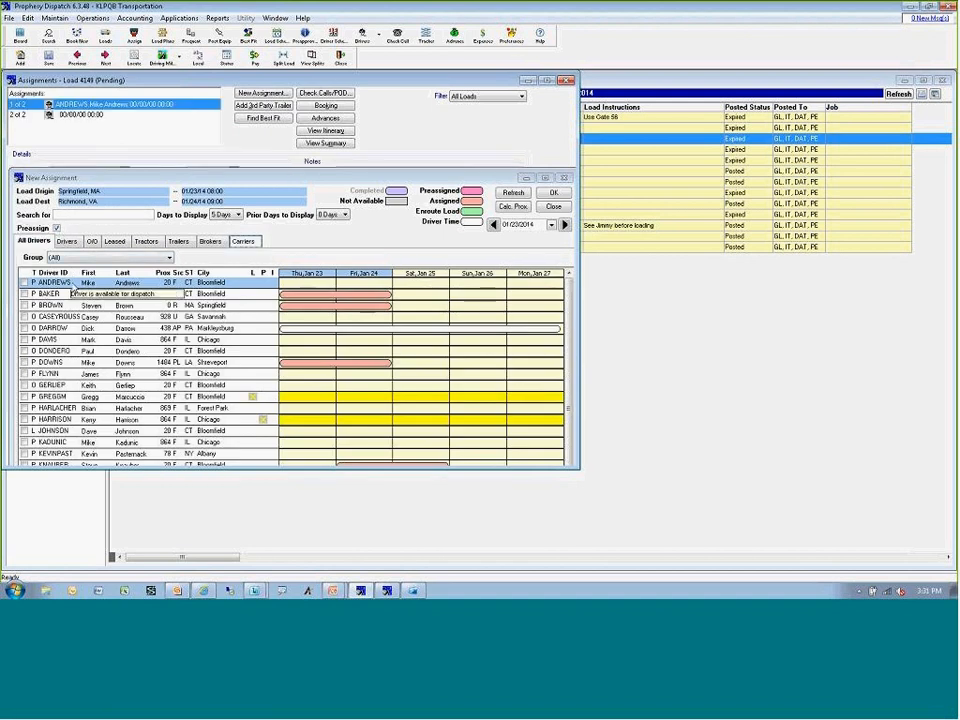
{"action": "left_click", "coordinate": [178, 241]}
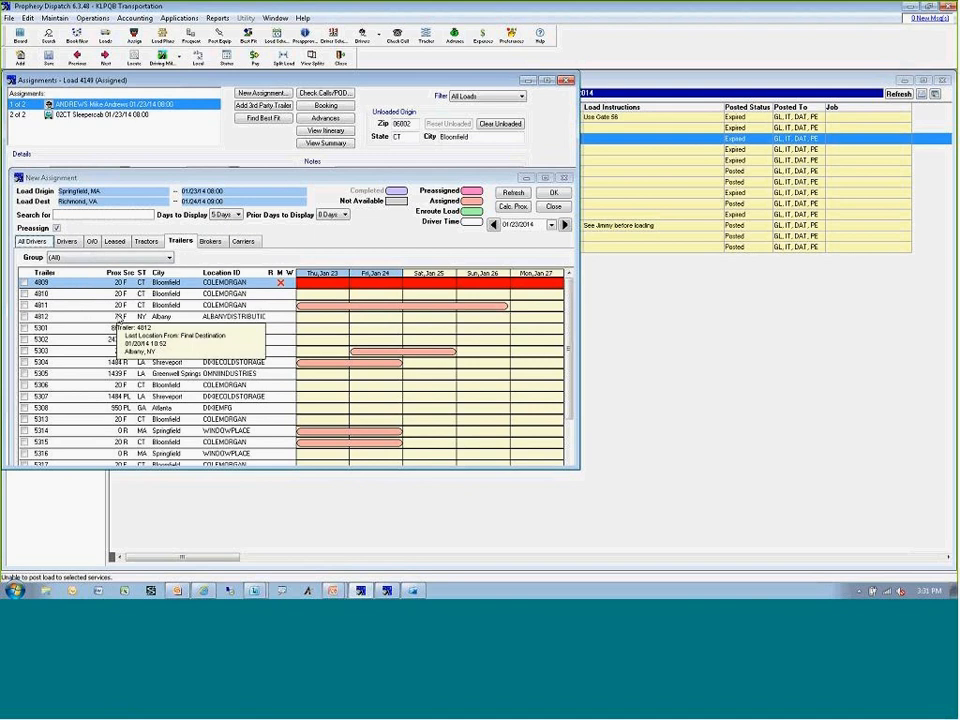
{"action": "double_click", "coordinate": [118, 328]}
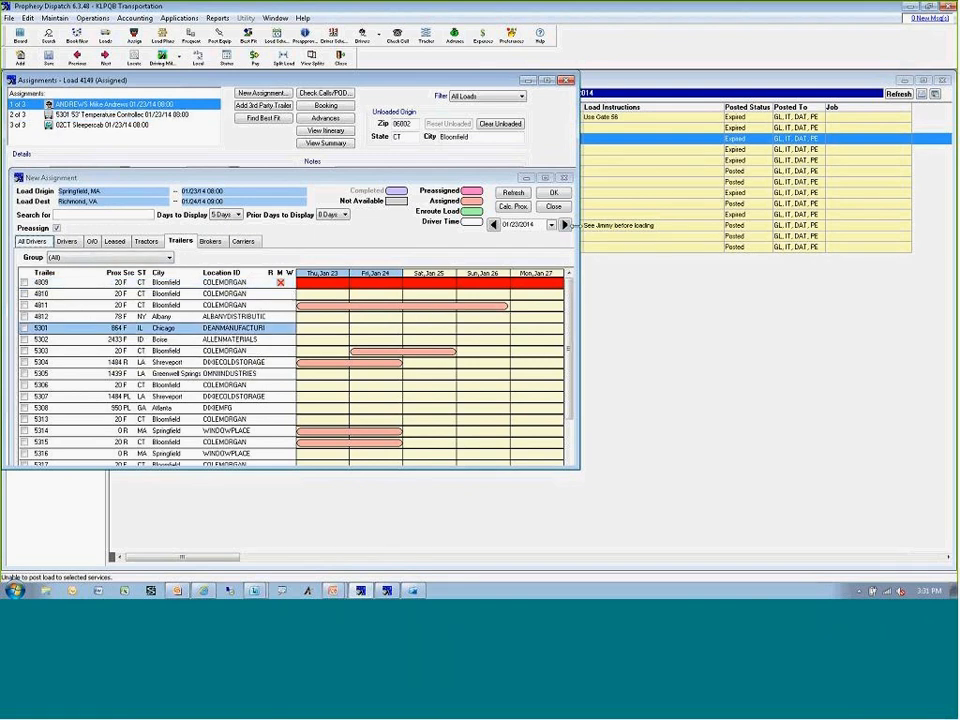
{"action": "left_click", "coordinate": [563, 179]}
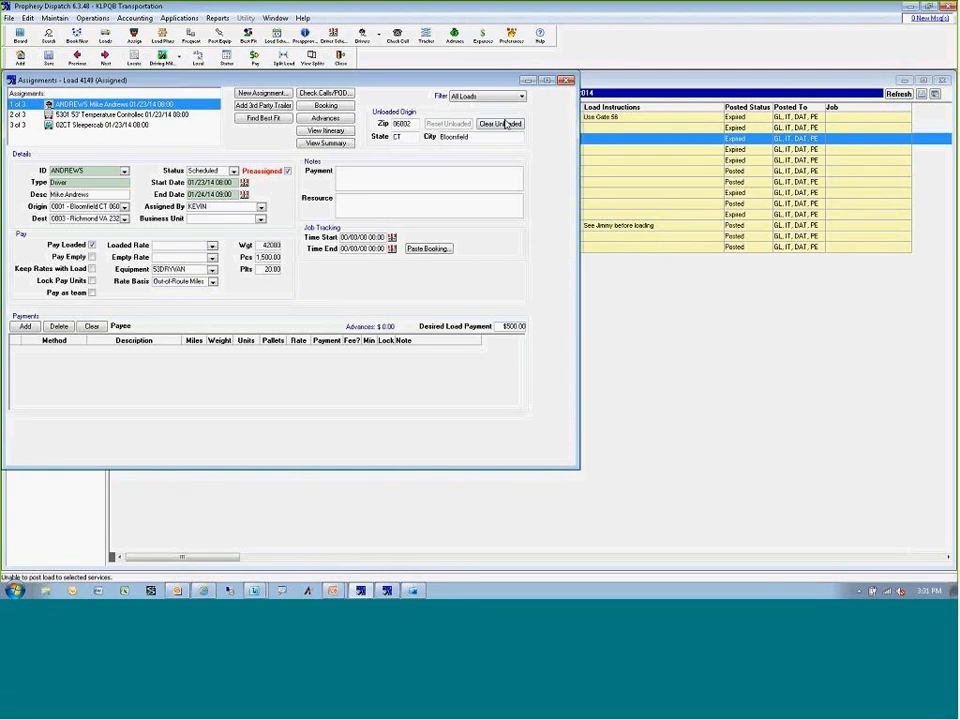
{"action": "left_click", "coordinate": [565, 81]}
List the assigned loads, place the Preassigned column directly before Job, and refresh the board.
{"action": "left_click", "coordinate": [64, 113]}
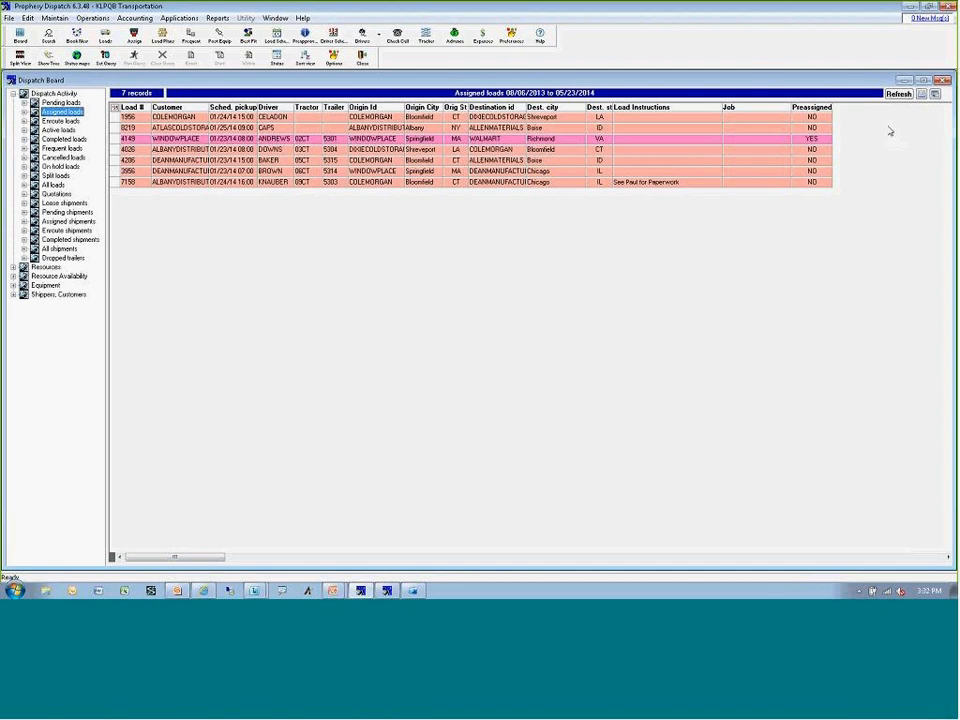
{"action": "left_click_drag", "start_coordinate": [816, 107], "coordinate": [726, 108]}
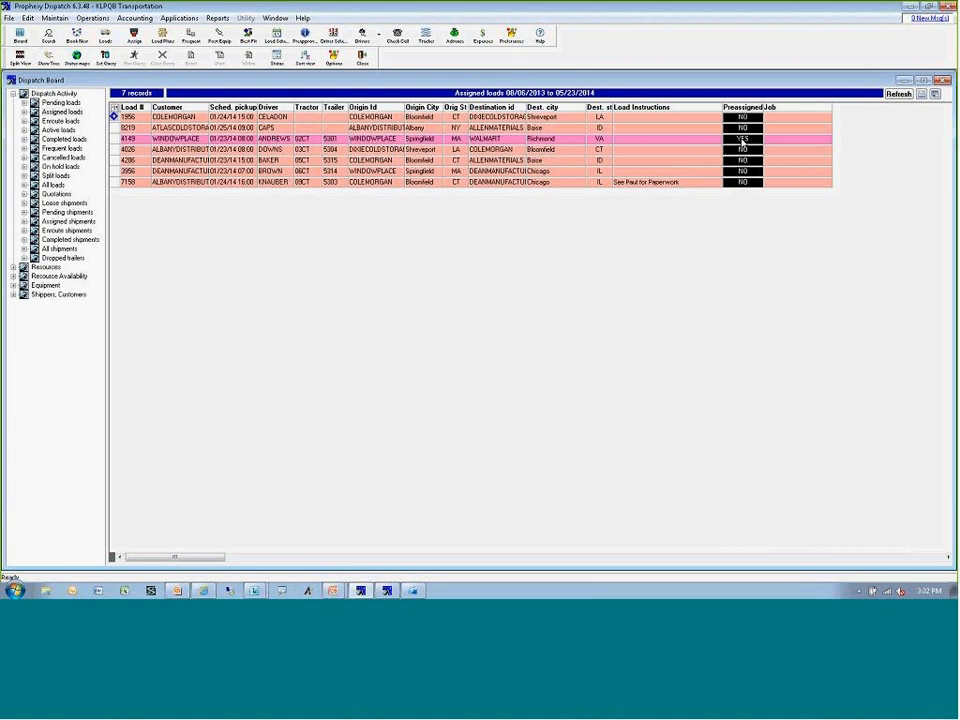
{"action": "left_click", "coordinate": [742, 142]}
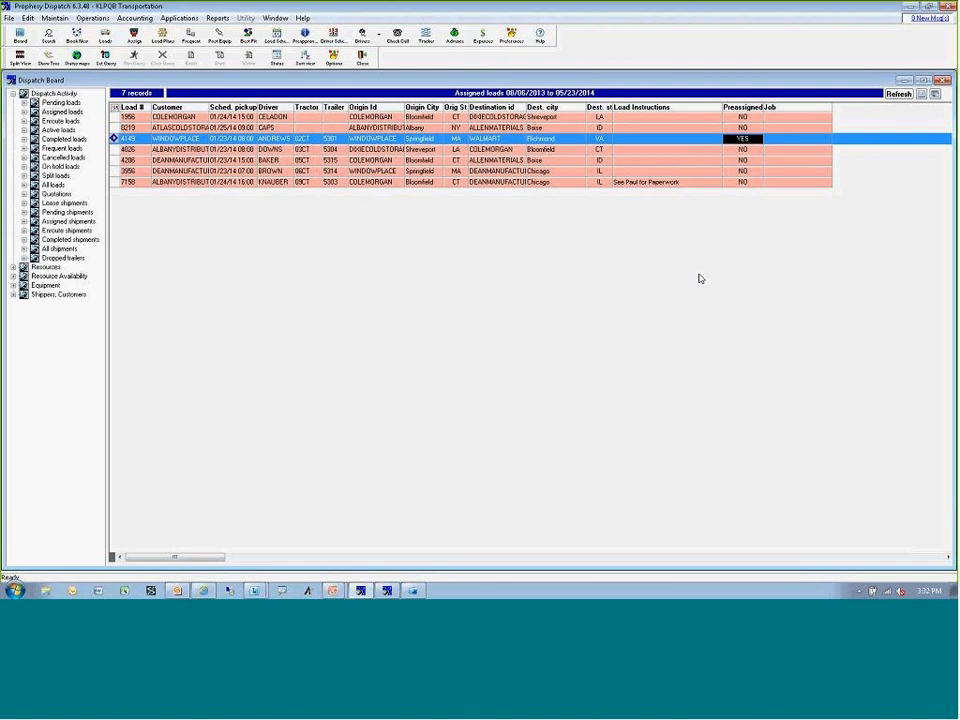
{"action": "left_click", "coordinate": [900, 93]}
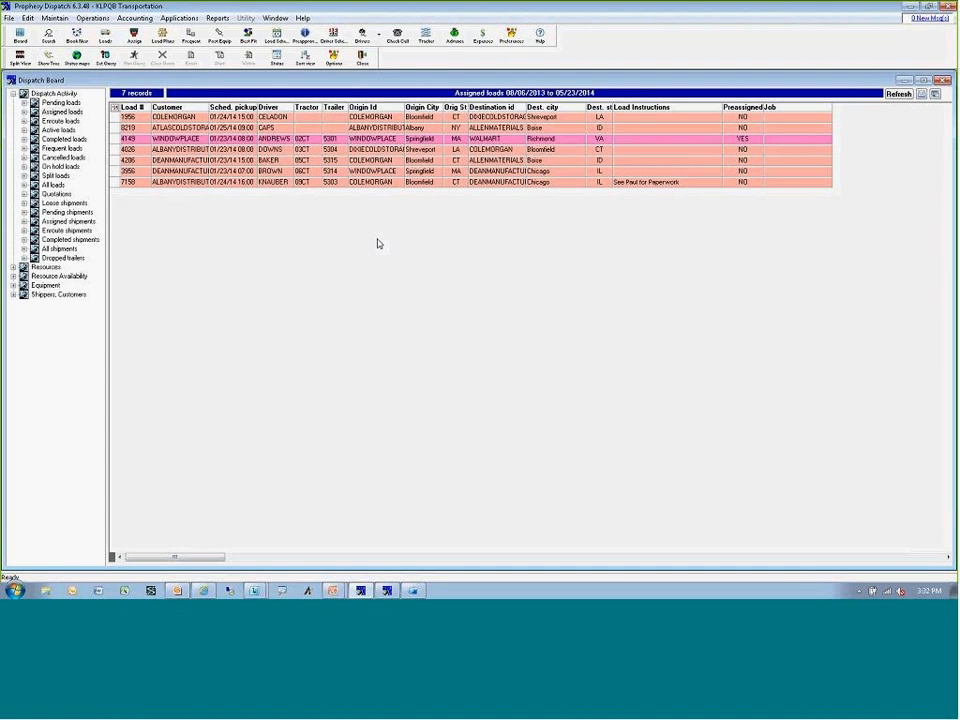
Change the status of preassigned load 4149 to Assigned.
{"action": "left_click", "coordinate": [334, 138]}
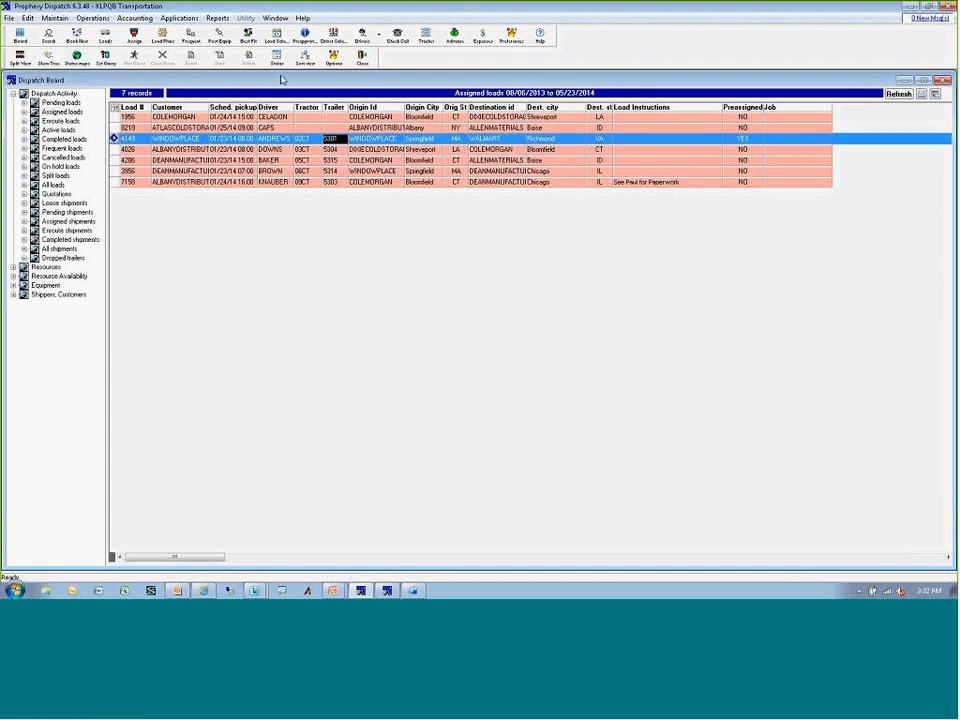
{"action": "left_click", "coordinate": [276, 57]}
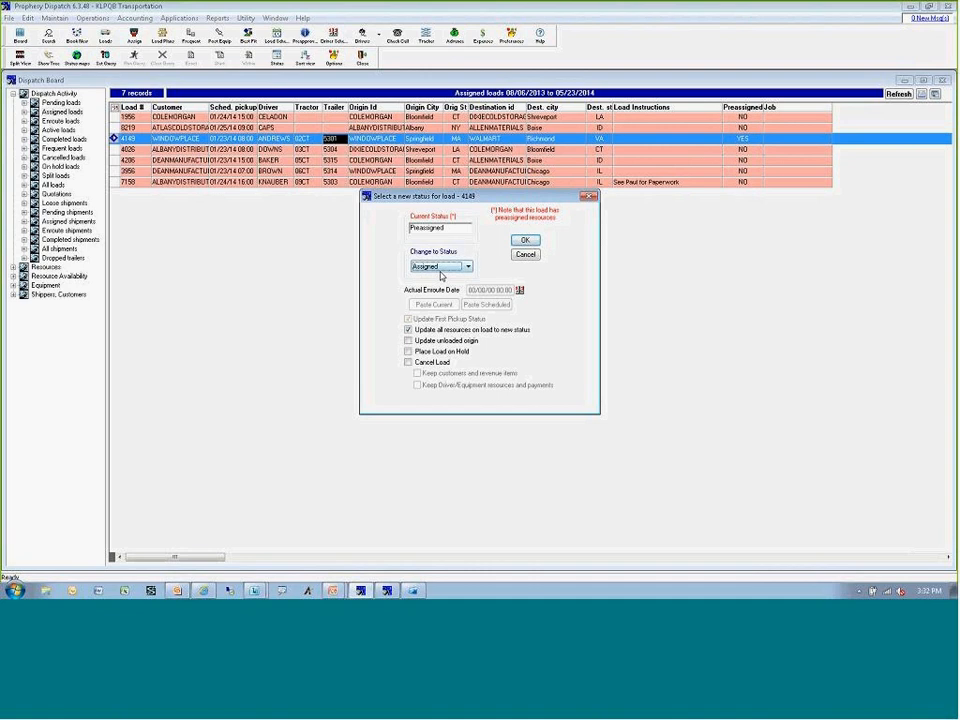
{"action": "left_click", "coordinate": [525, 240]}
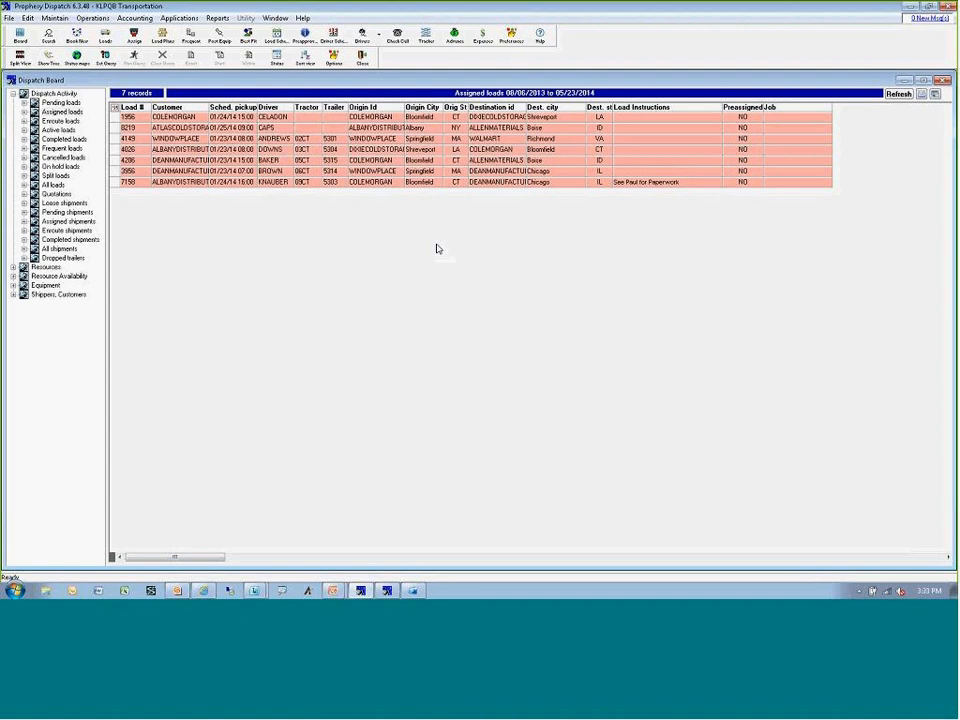
Change the status of load 4149 to Pending and list the pending loads.
{"action": "left_click", "coordinate": [380, 139]}
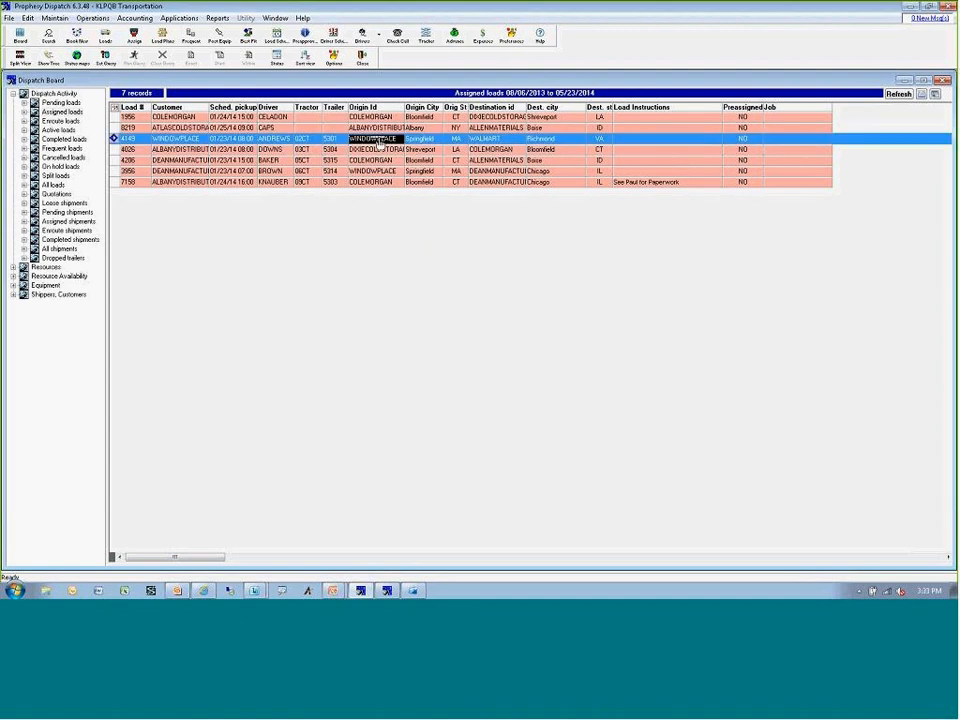
{"action": "left_click", "coordinate": [277, 57]}
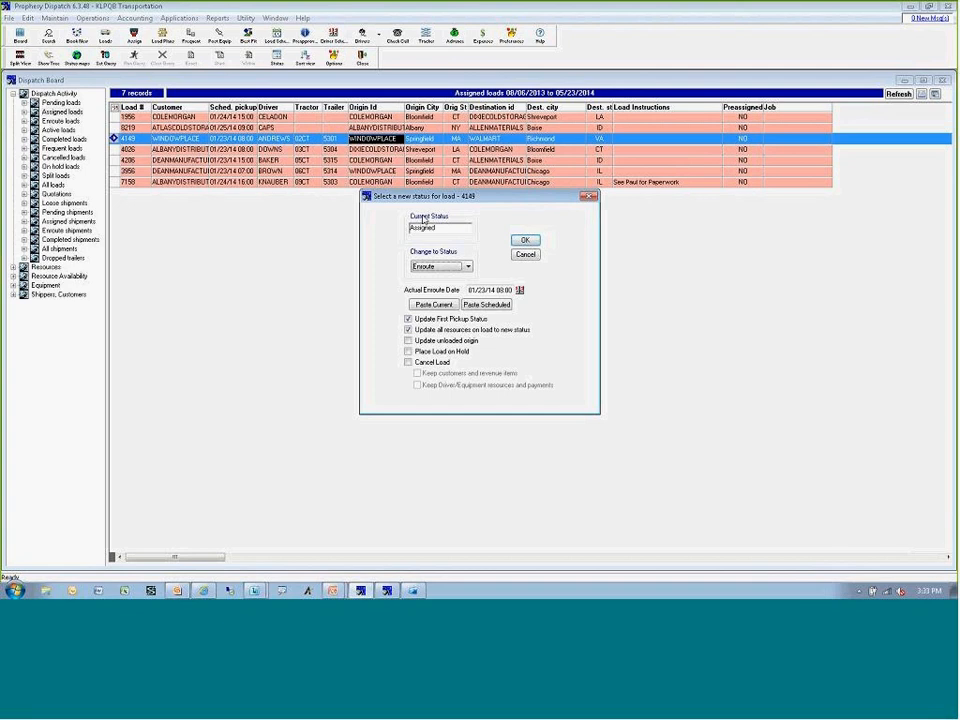
{"action": "left_click", "coordinate": [440, 266]}
{"action": "left_click", "coordinate": [432, 285]}
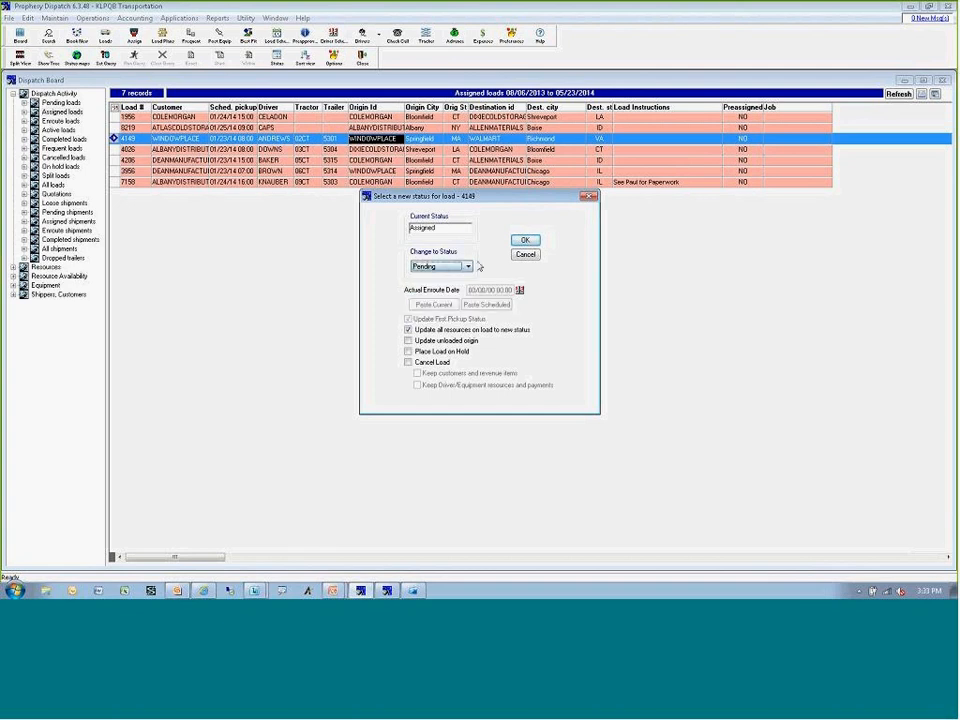
{"action": "left_click", "coordinate": [525, 240]}
{"action": "left_click", "coordinate": [522, 339]}
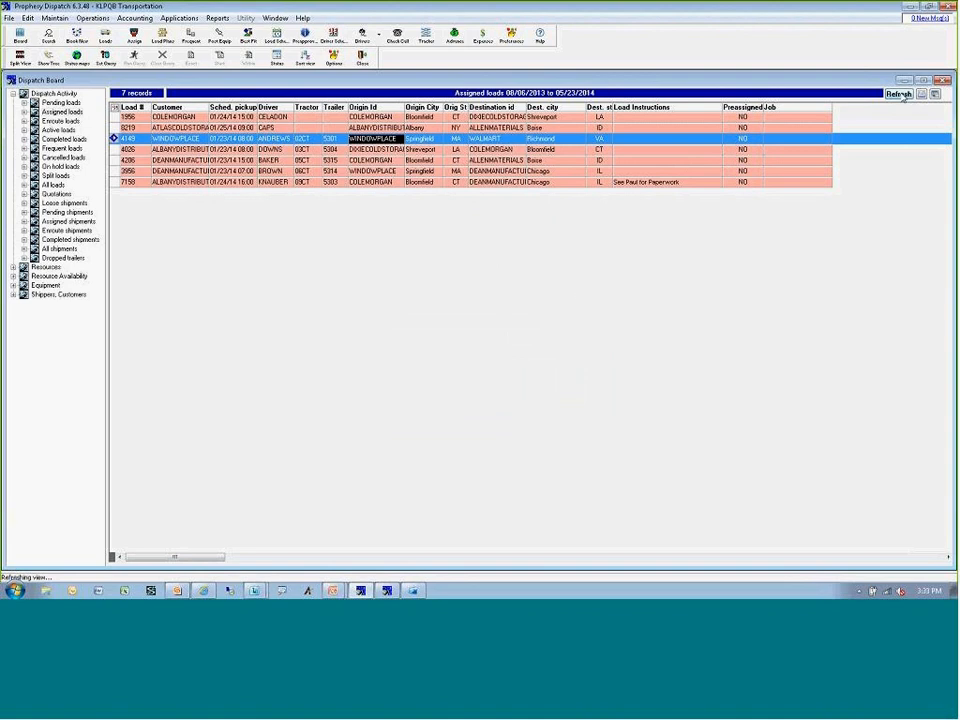
{"action": "left_click", "coordinate": [61, 102]}
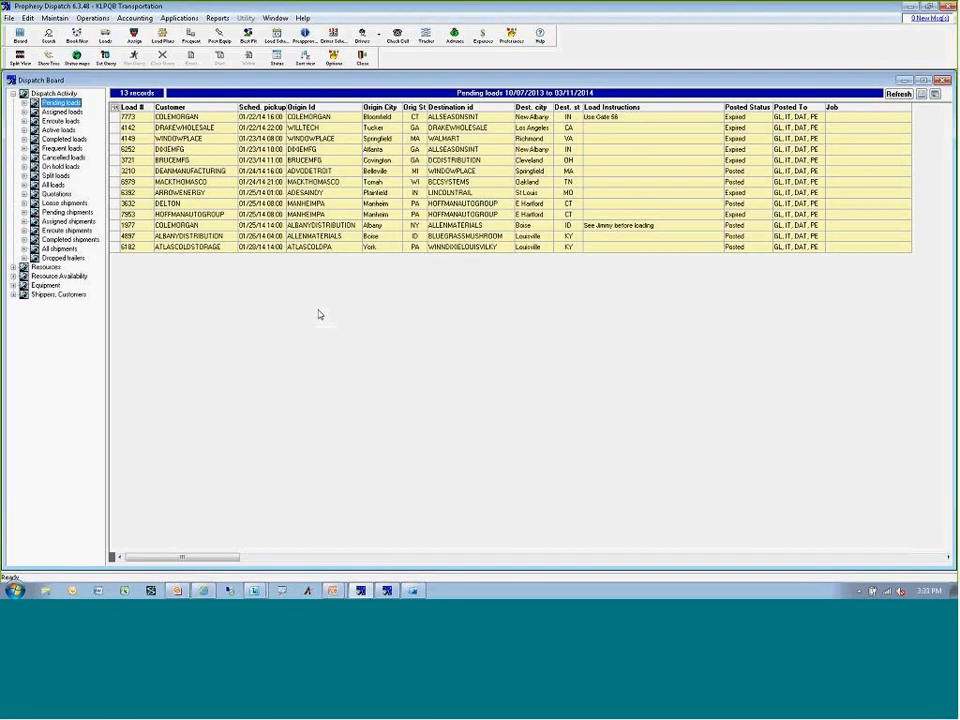
{"action": "left_click", "coordinate": [48, 121]}
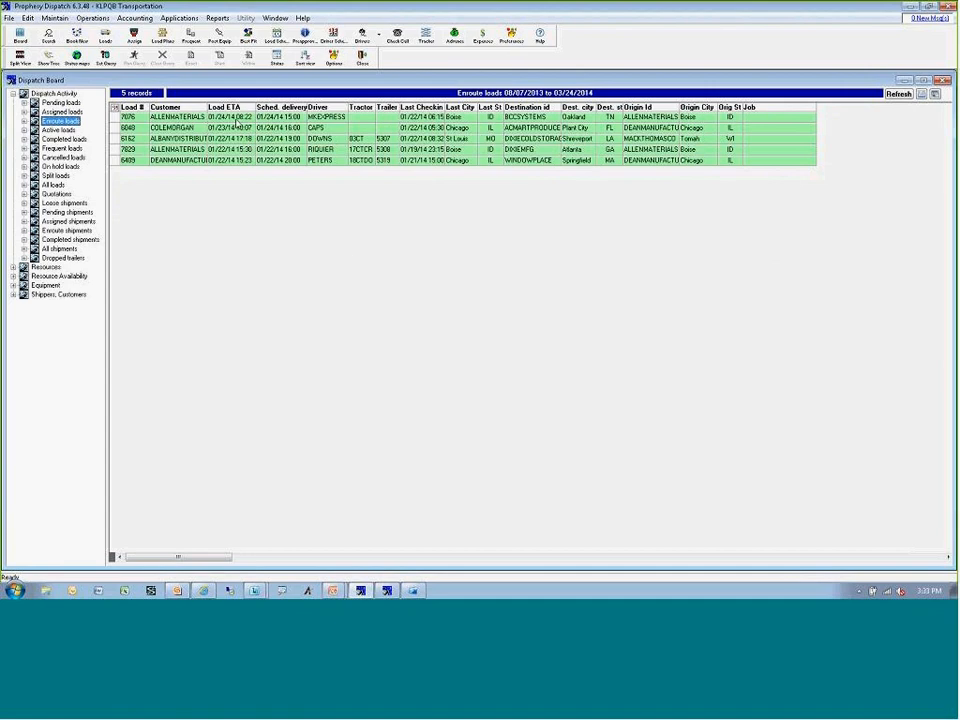
{"action": "double_click", "coordinate": [233, 127]}
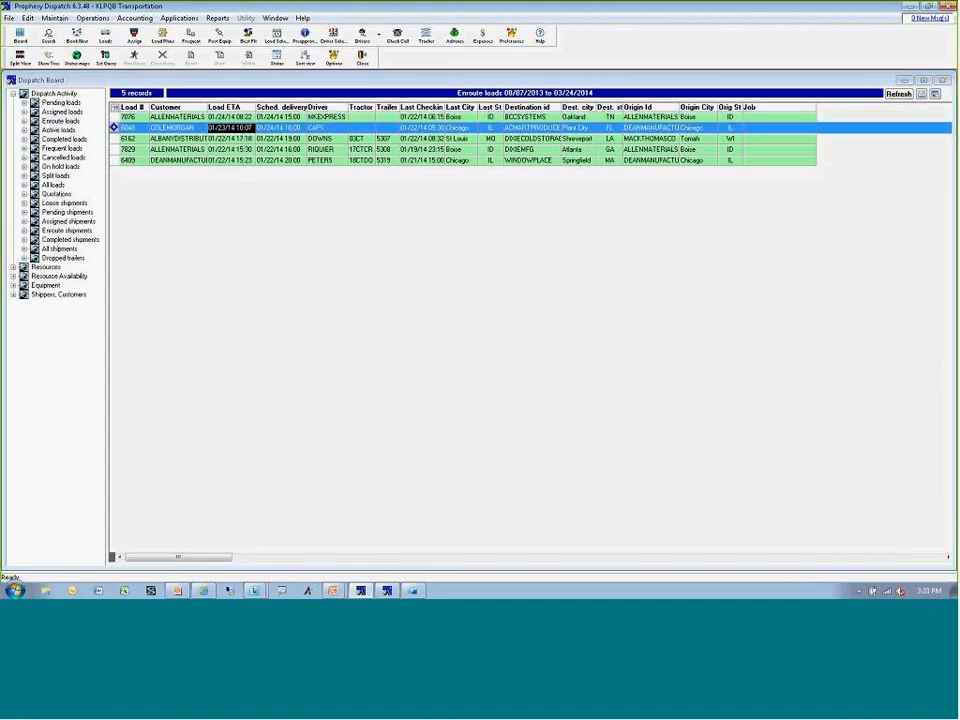
{"action": "left_click", "coordinate": [565, 80]}
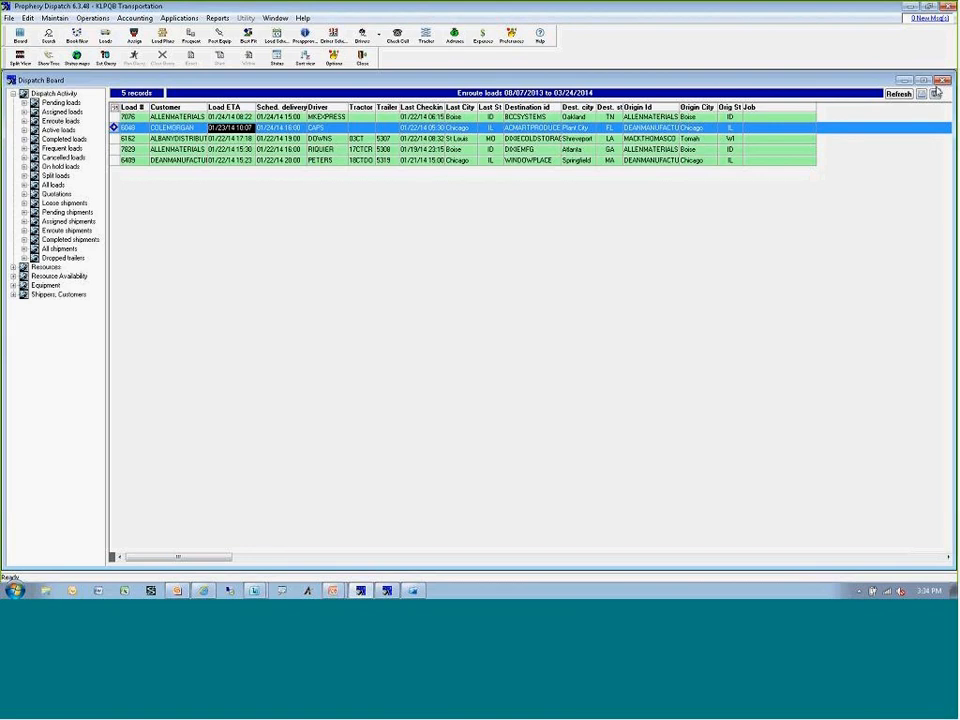
{"action": "left_click", "coordinate": [362, 57]}
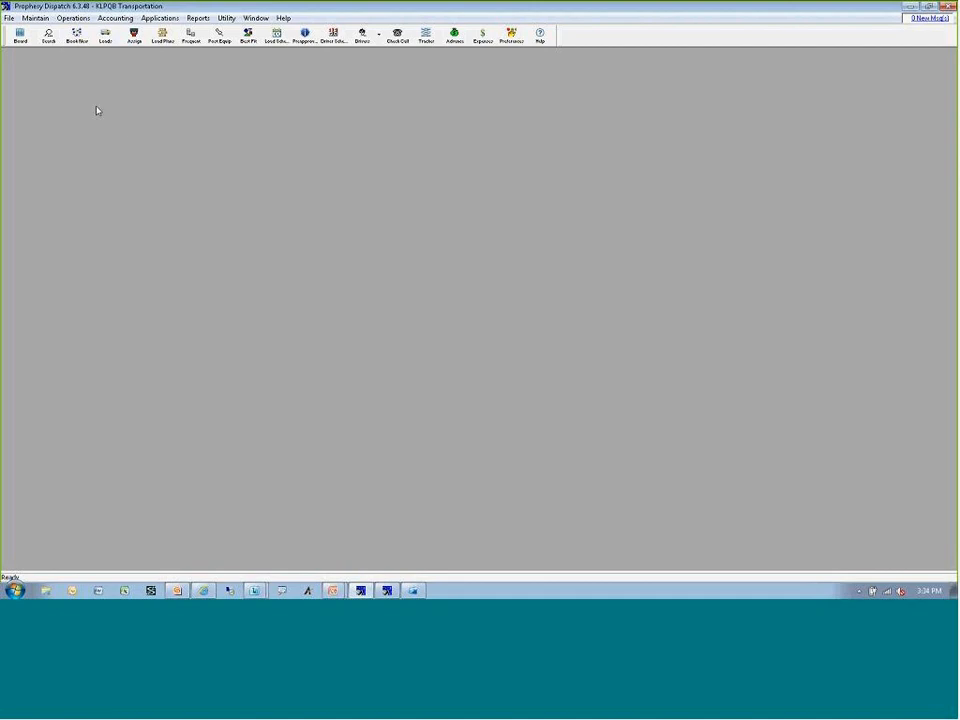
Find the payroll driver record with reserved tractor 04CT and examine its Run Team and team mile rate settings.
{"action": "left_click", "coordinate": [36, 18]}
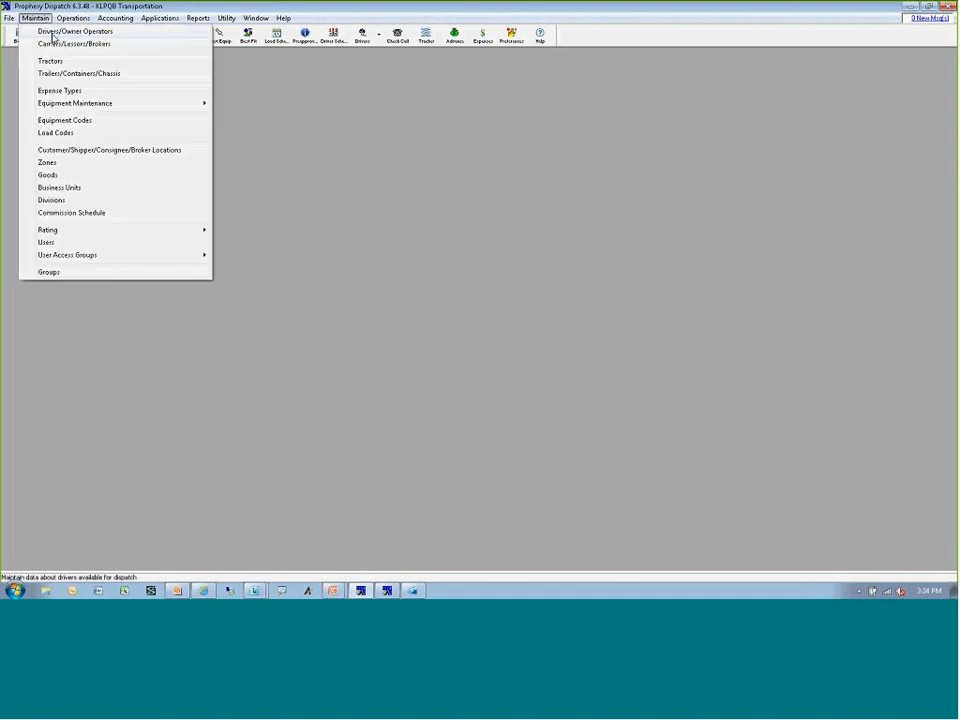
{"action": "left_click", "coordinate": [42, 30]}
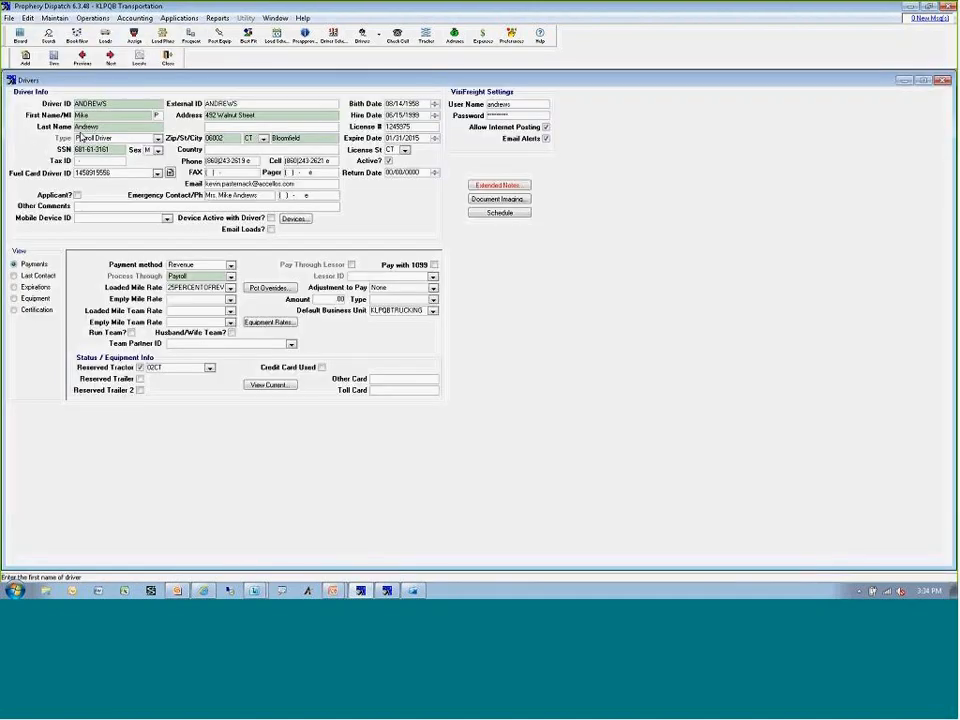
{"action": "left_click", "coordinate": [139, 57]}
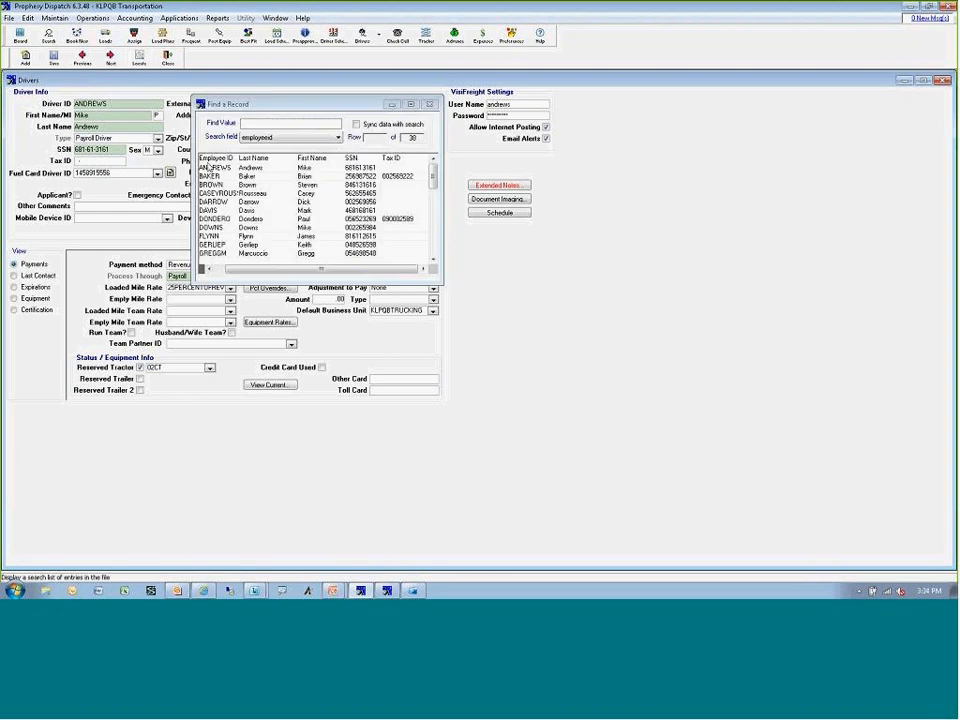
{"action": "left_click", "coordinate": [215, 211]}
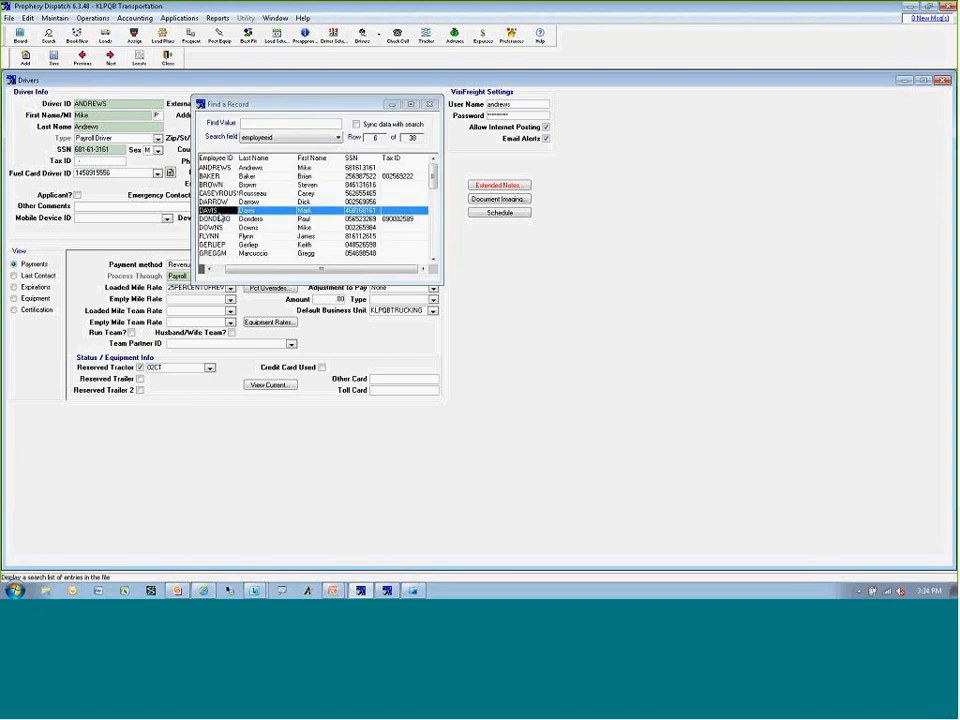
{"action": "double_click", "coordinate": [217, 213]}
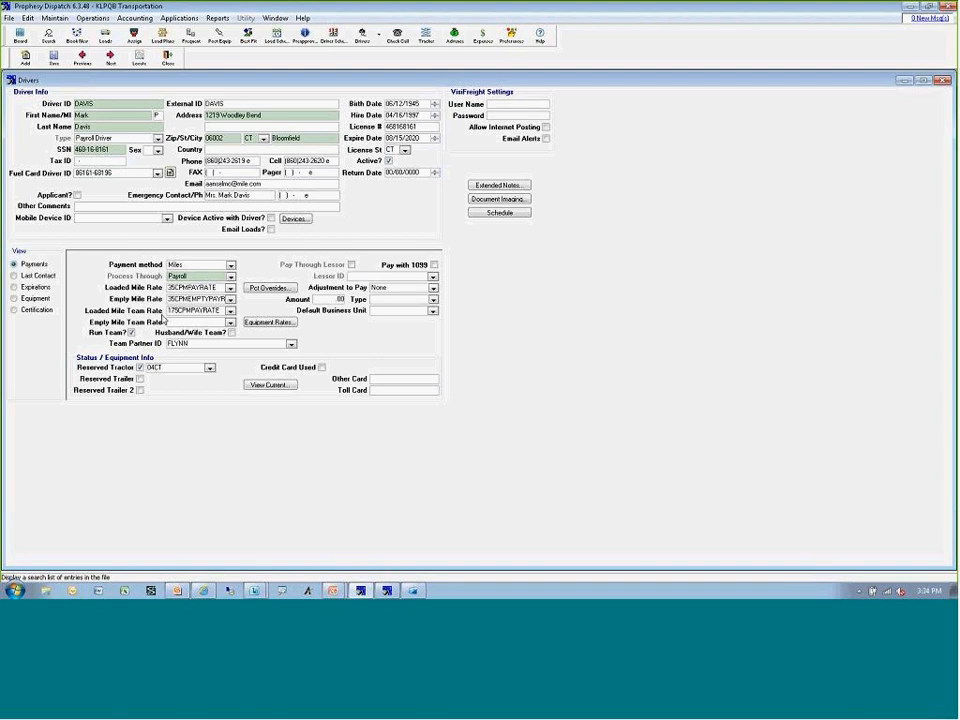
{"action": "left_click", "coordinate": [132, 331]}
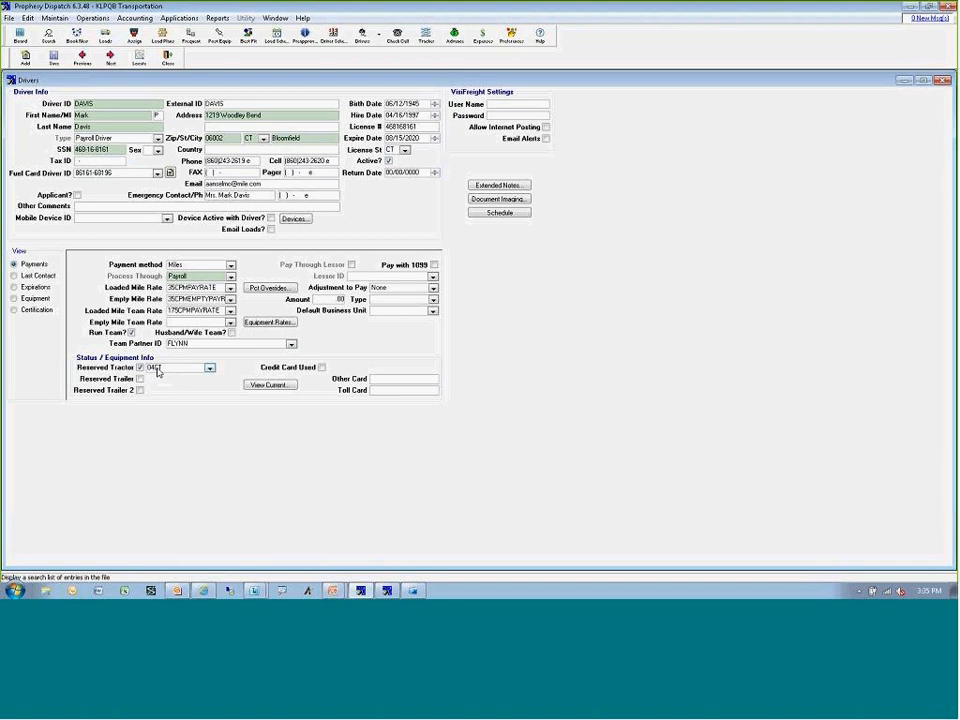
Find the team partner's driver record, examine its team partner and mile rate settings, and close the driver file.
{"action": "left_click", "coordinate": [140, 59]}
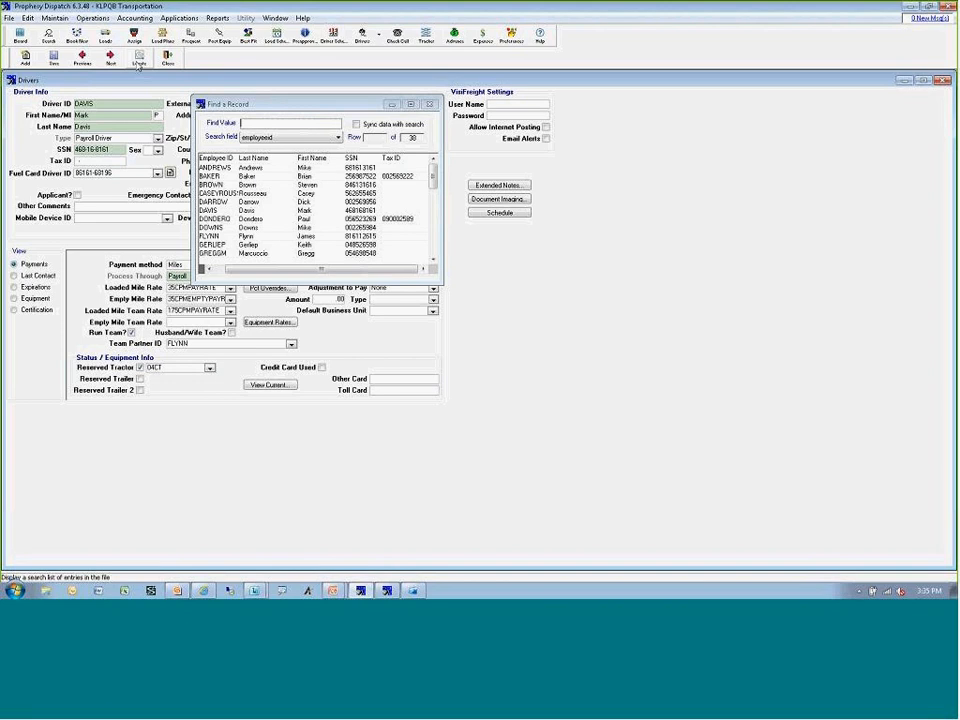
{"action": "type", "text": "flynn"}
{"action": "key", "text": "Return"}
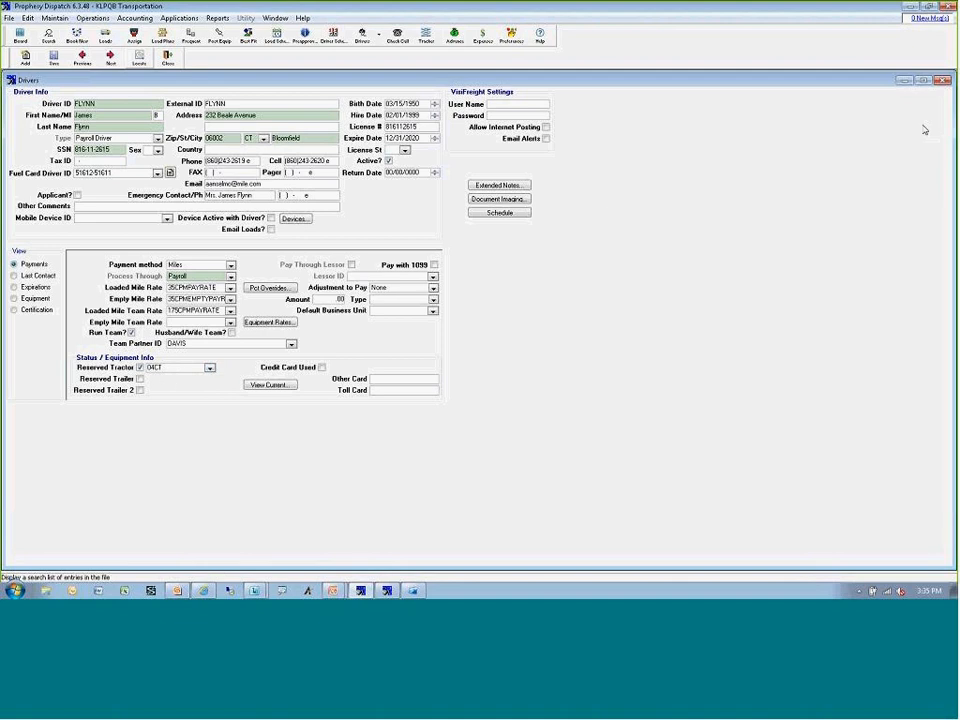
{"action": "left_click", "coordinate": [942, 82]}
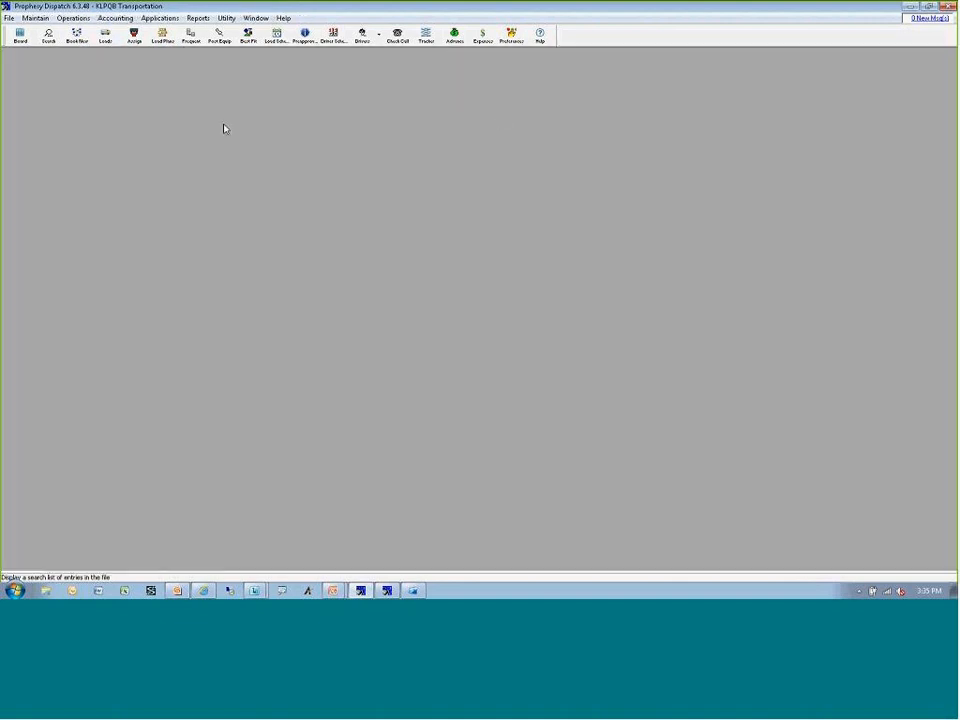
Assign pending load 4149 to the team driver whose reserved tractor is 04CT, from the dispatch board.
{"action": "left_click", "coordinate": [20, 37]}
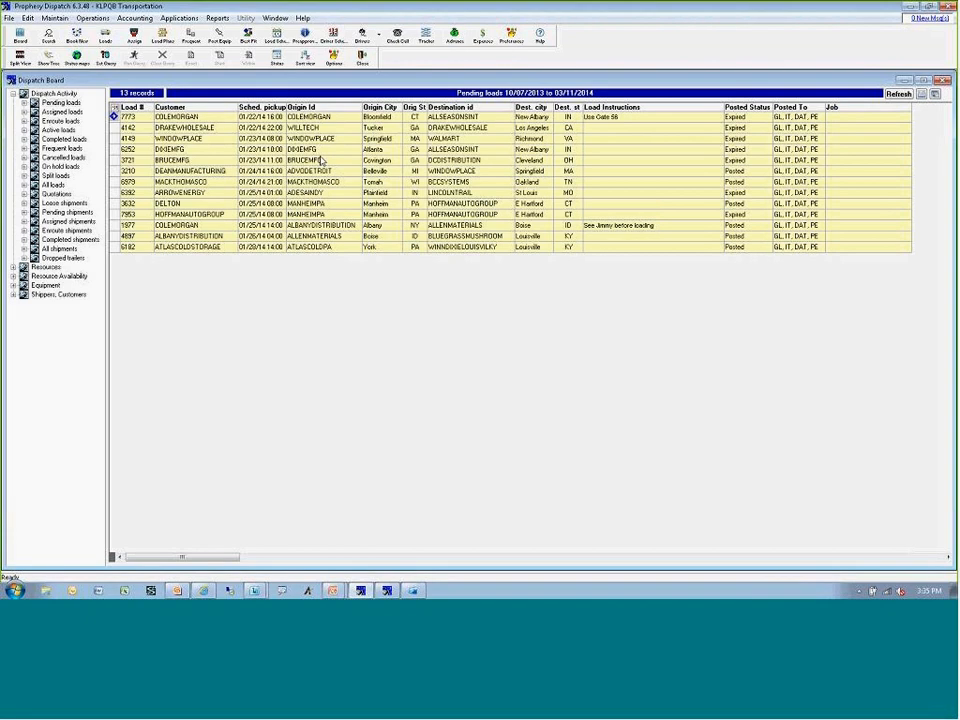
{"action": "left_click", "coordinate": [326, 141]}
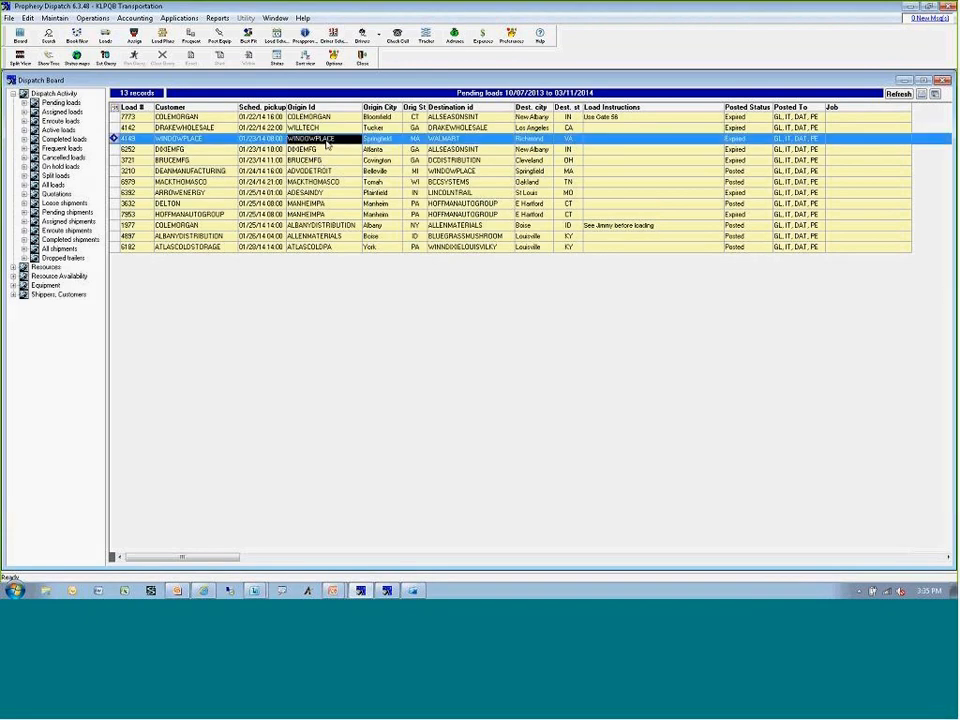
{"action": "double_click", "coordinate": [326, 141]}
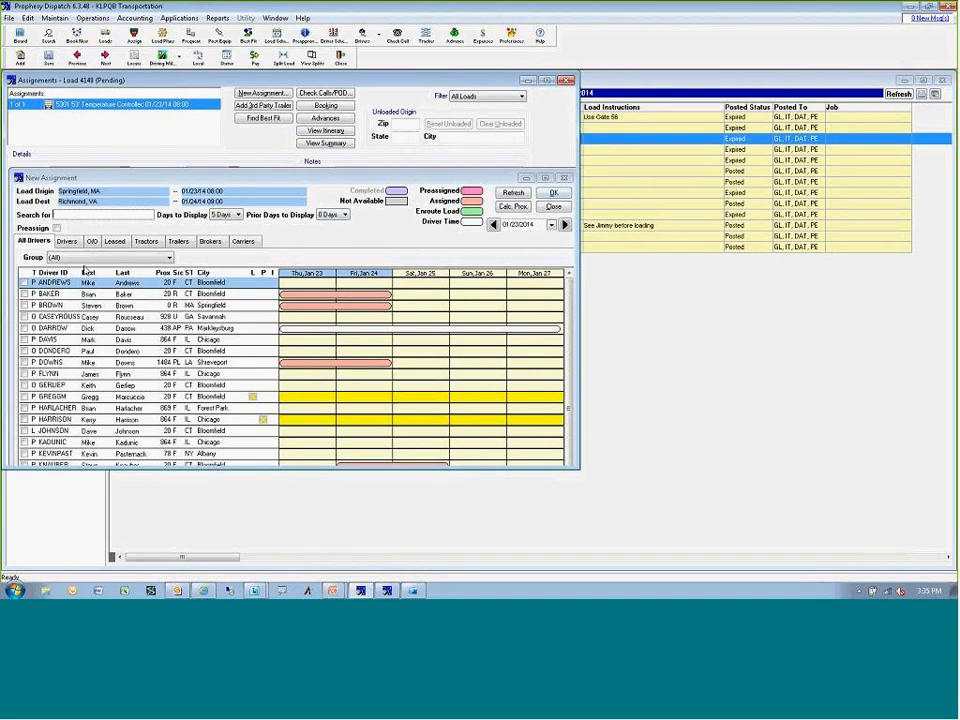
{"action": "left_click", "coordinate": [81, 218]}
{"action": "type", "text": "dav"}
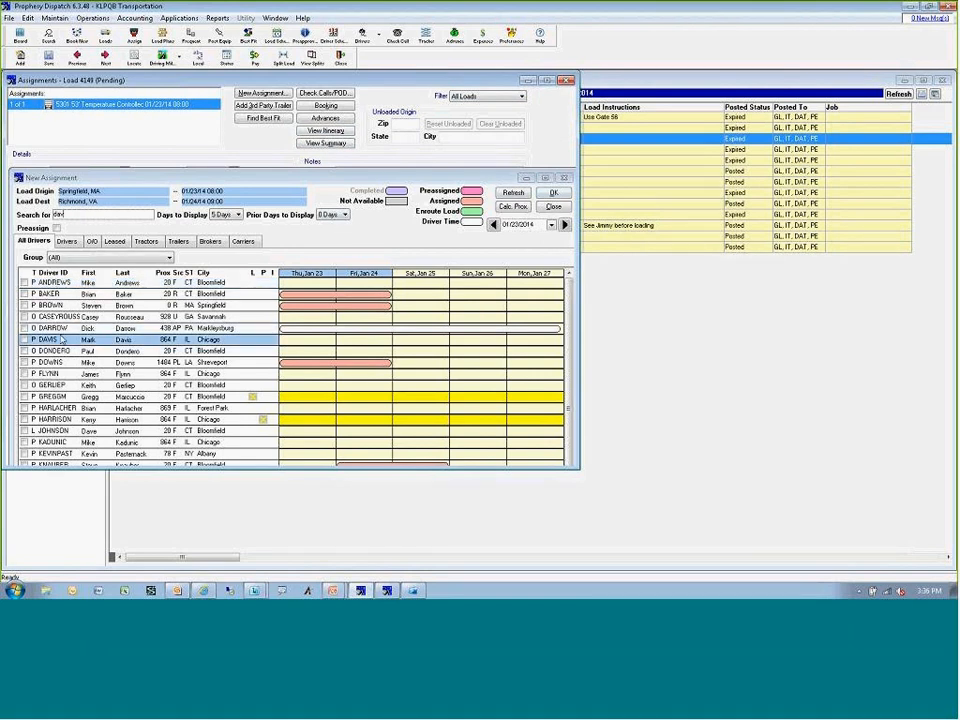
{"action": "double_click", "coordinate": [61, 341]}
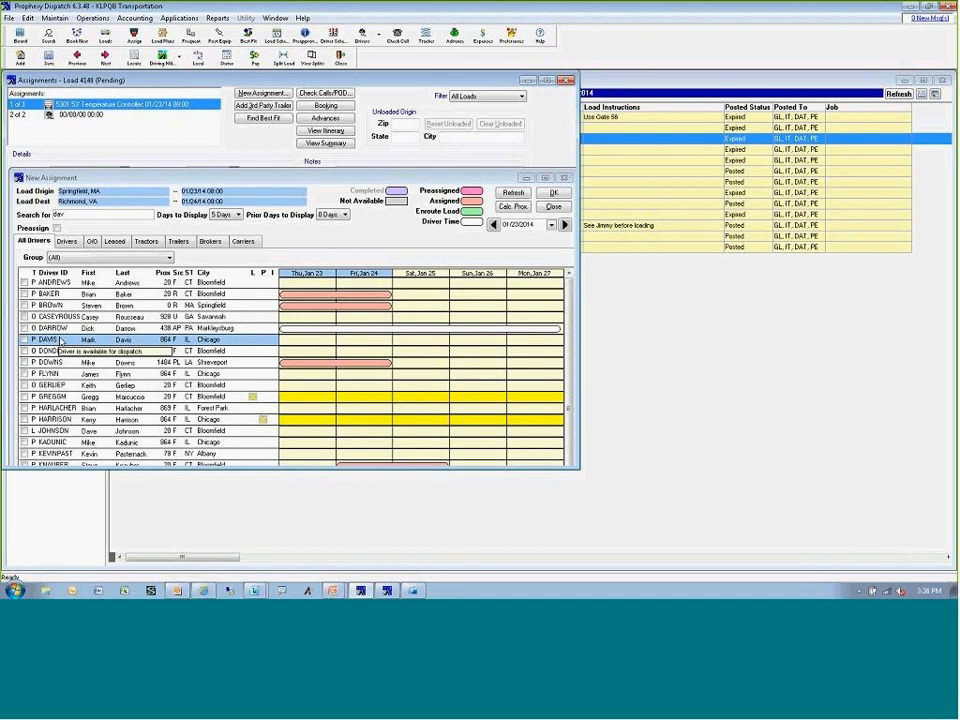
{"action": "left_click", "coordinate": [565, 179]}
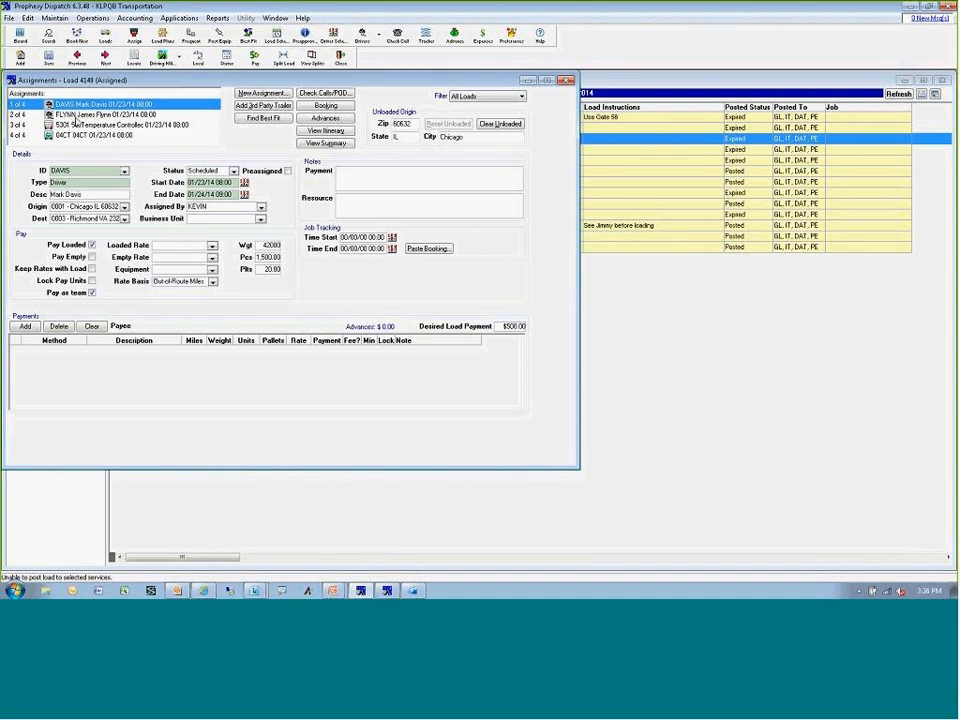
Rate the payments on load 4149 and review the loaded mile pay and Pay as team option for both team drivers.
{"action": "left_click", "coordinate": [254, 58]}
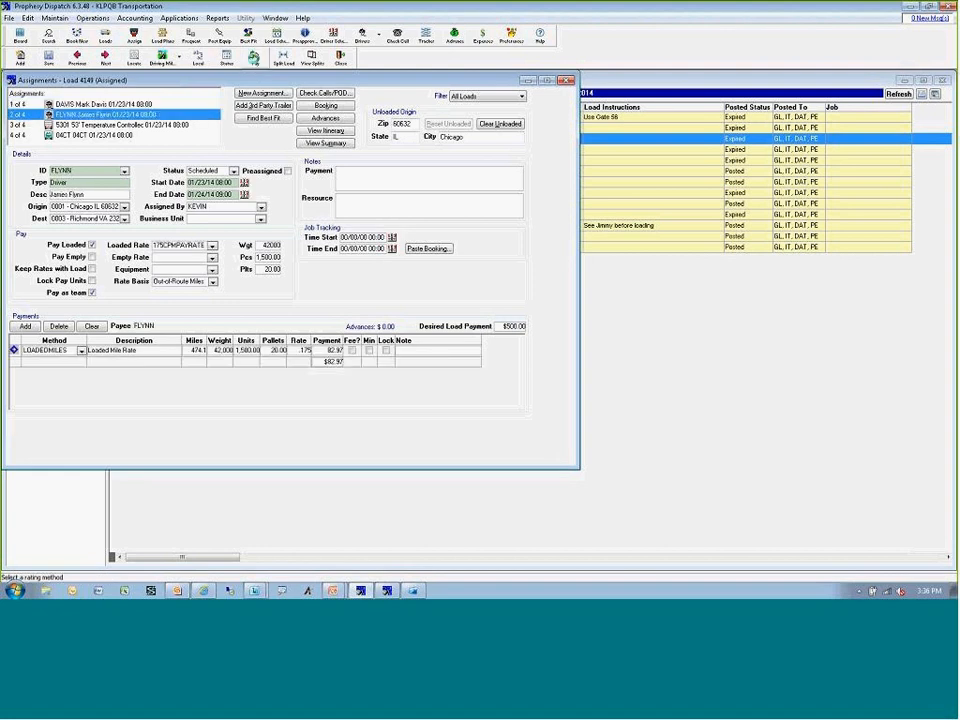
{"action": "left_click", "coordinate": [66, 105]}
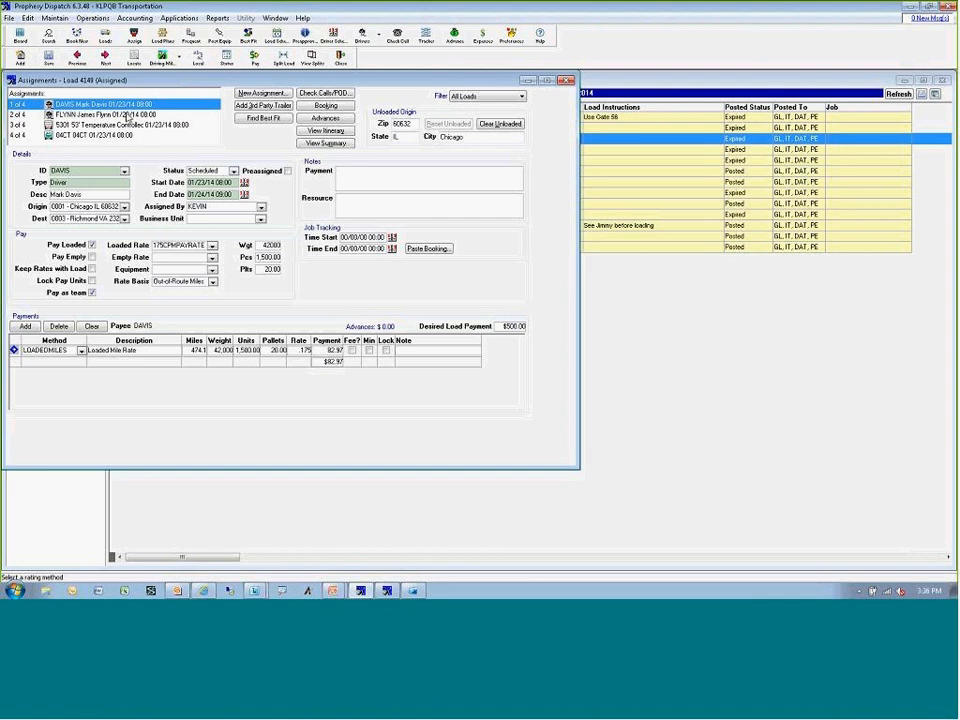
{"action": "left_click", "coordinate": [97, 114]}
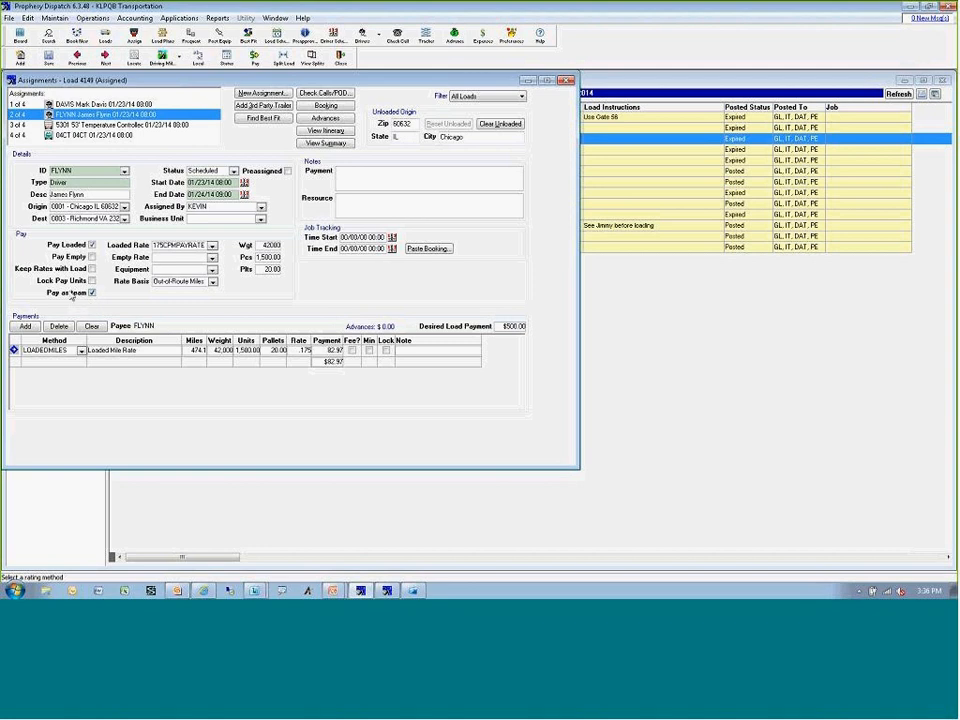
{"action": "left_click", "coordinate": [92, 292]}
{"action": "left_click", "coordinate": [92, 292]}
Clear all resources from load 4149, and close its assignments together with the dispatch board.
{"action": "right_click", "coordinate": [98, 116]}
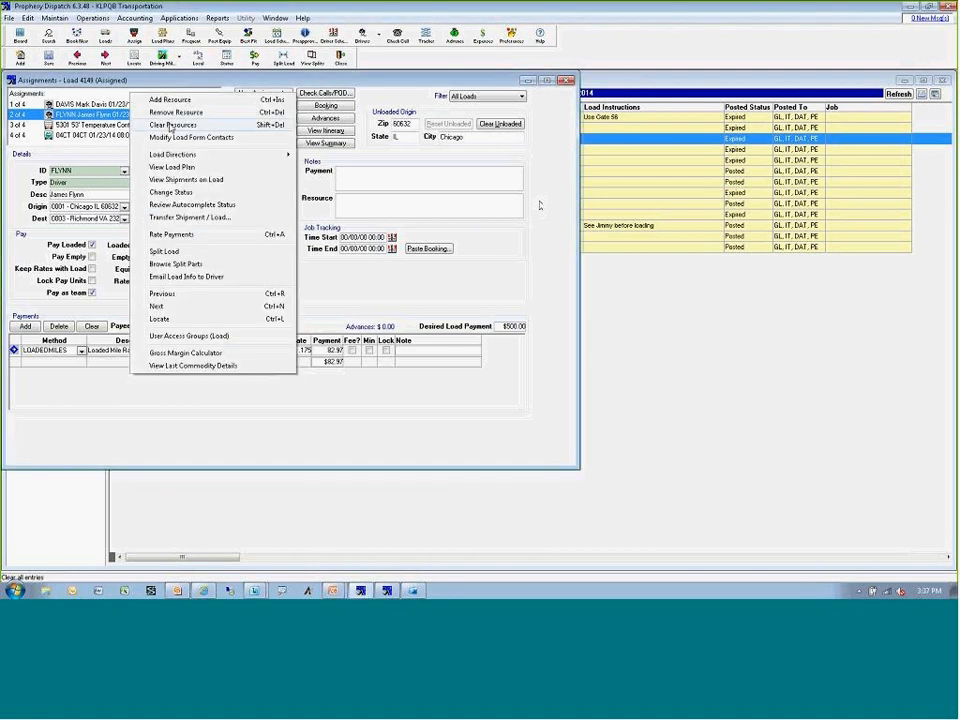
{"action": "left_click", "coordinate": [166, 125]}
{"action": "left_click", "coordinate": [515, 335]}
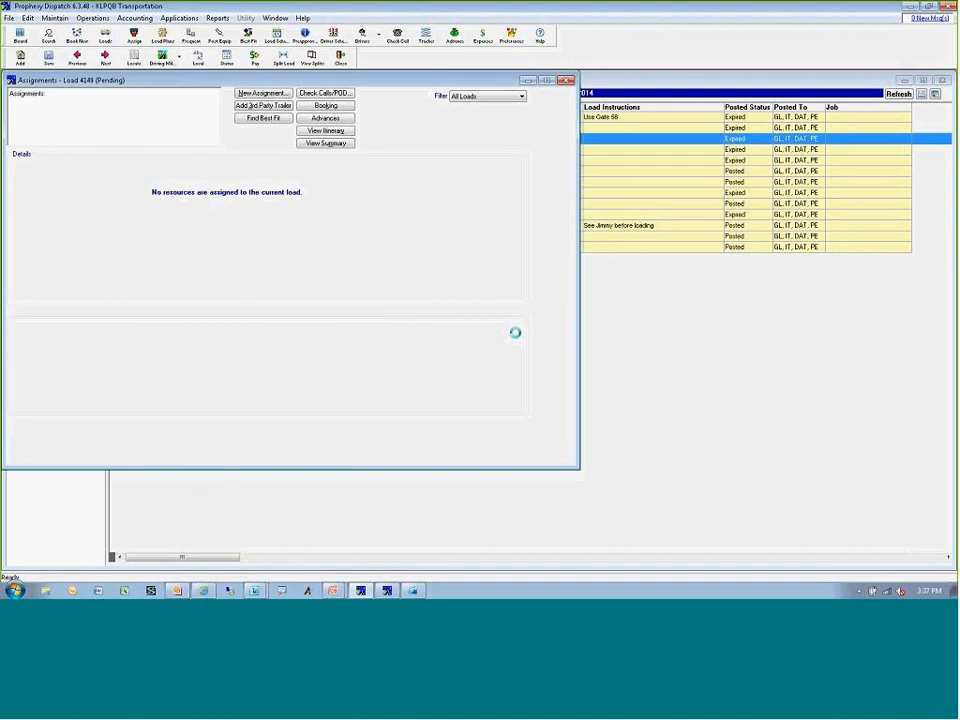
{"action": "left_click", "coordinate": [566, 80]}
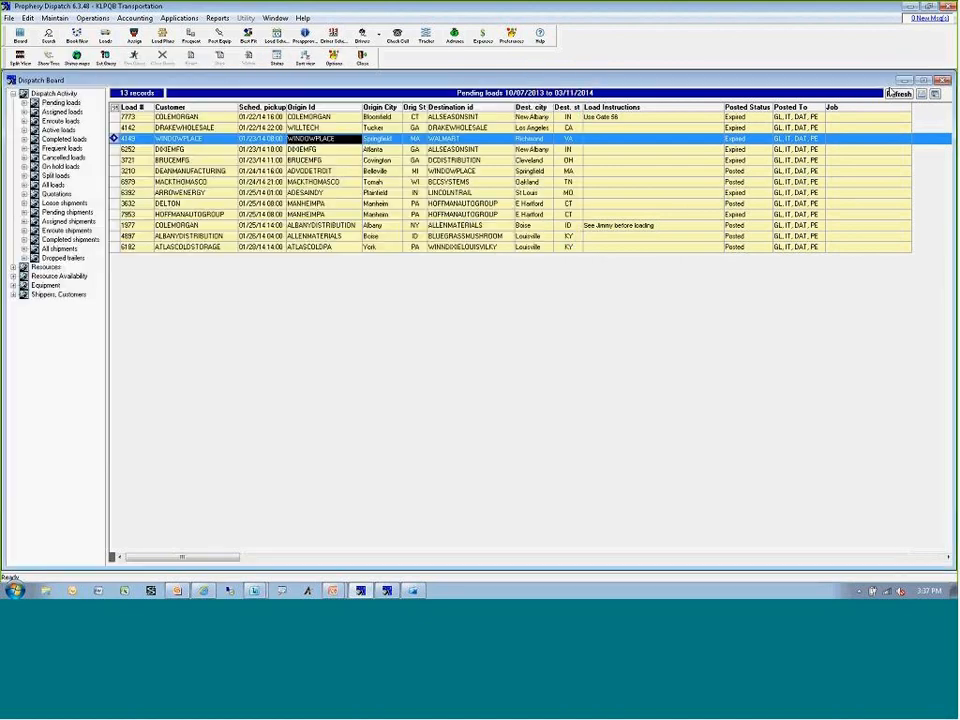
{"action": "left_click", "coordinate": [943, 81]}
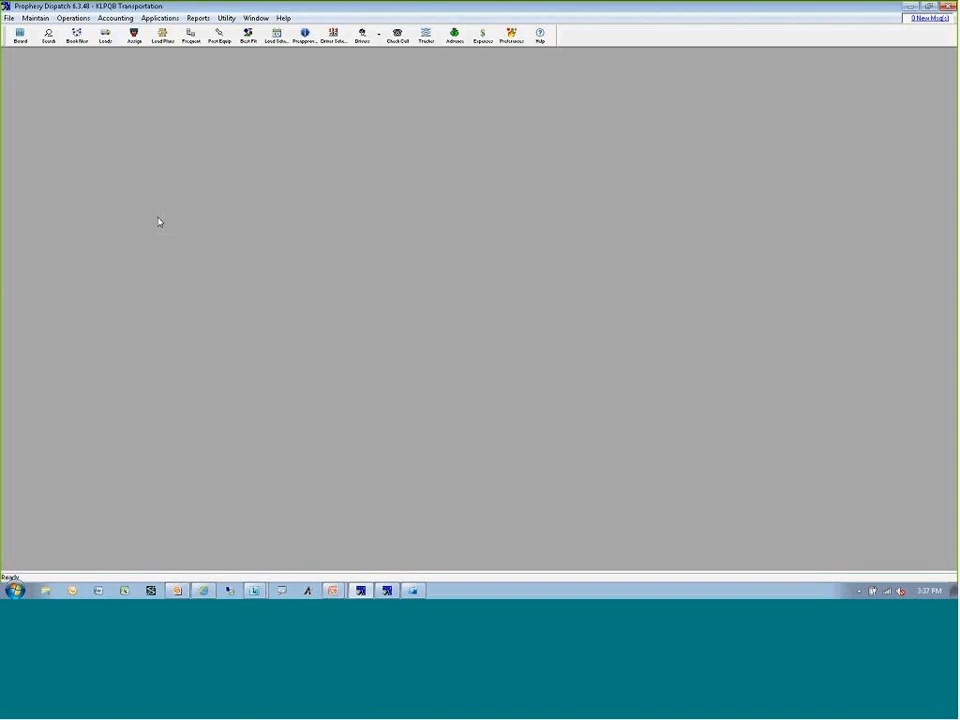
Display the dispatch board and Load Scheduler tiled horizontally, with the scheduler made slightly taller.
{"action": "left_click", "coordinate": [20, 37]}
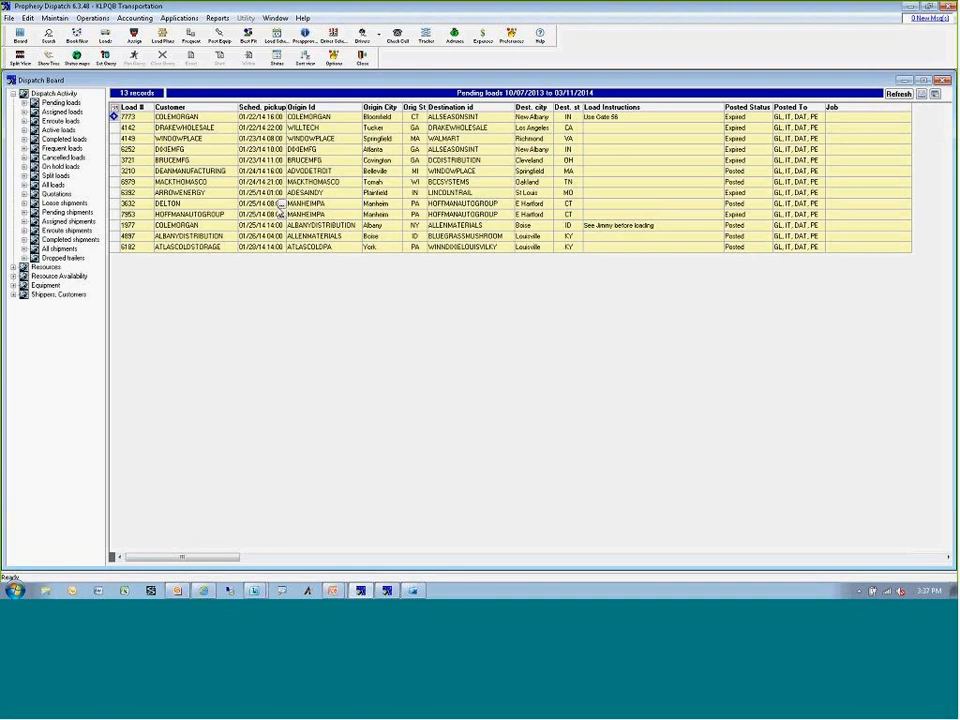
{"action": "left_click", "coordinate": [276, 36]}
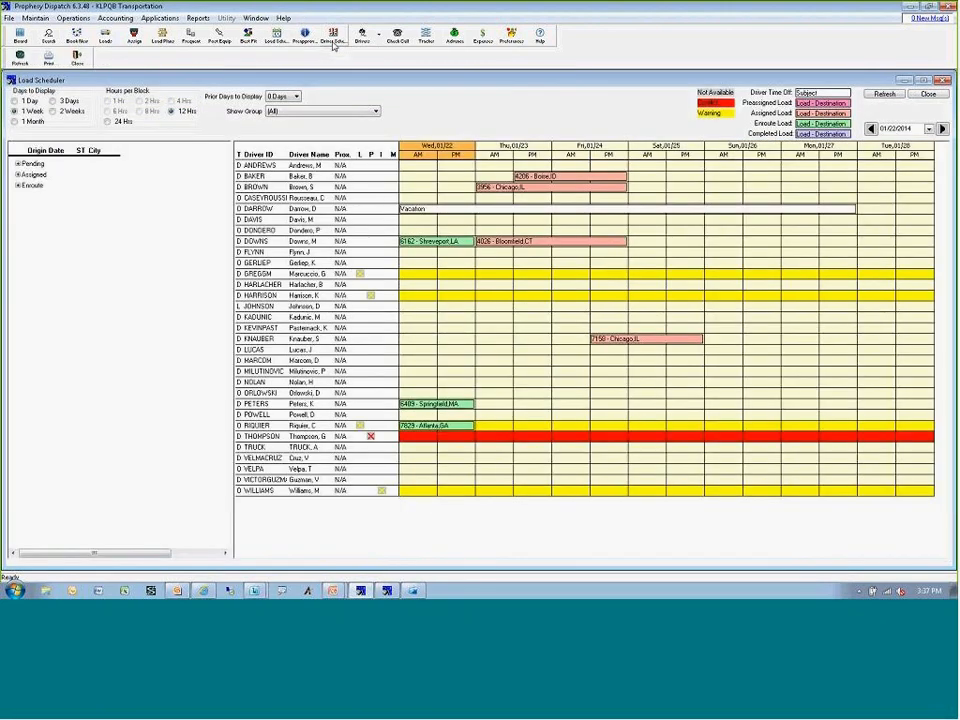
{"action": "left_click", "coordinate": [257, 18]}
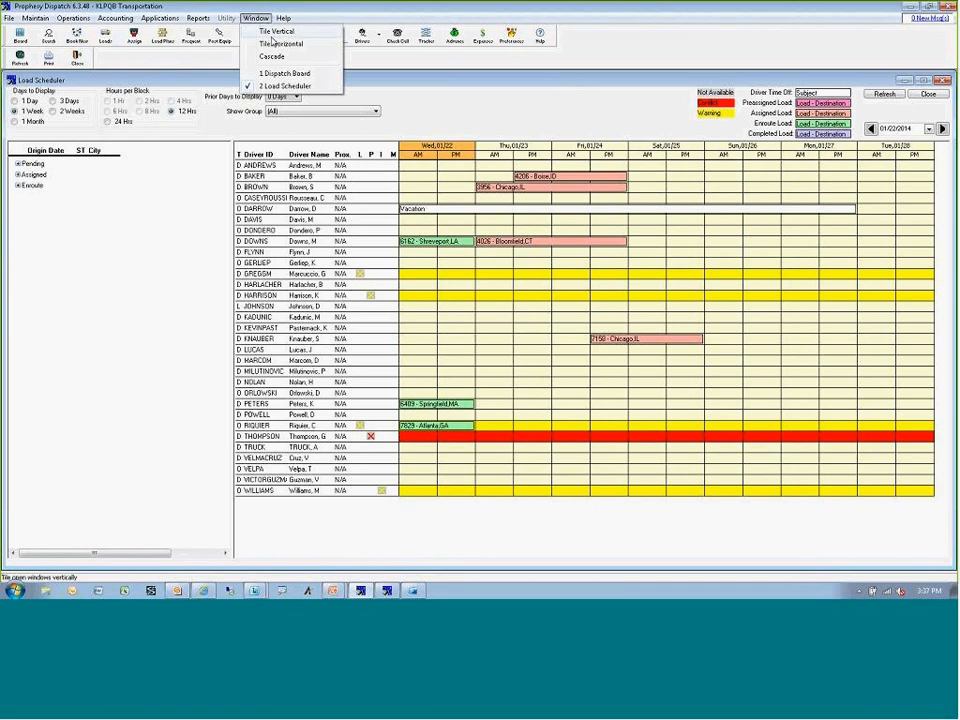
{"action": "left_click", "coordinate": [278, 43]}
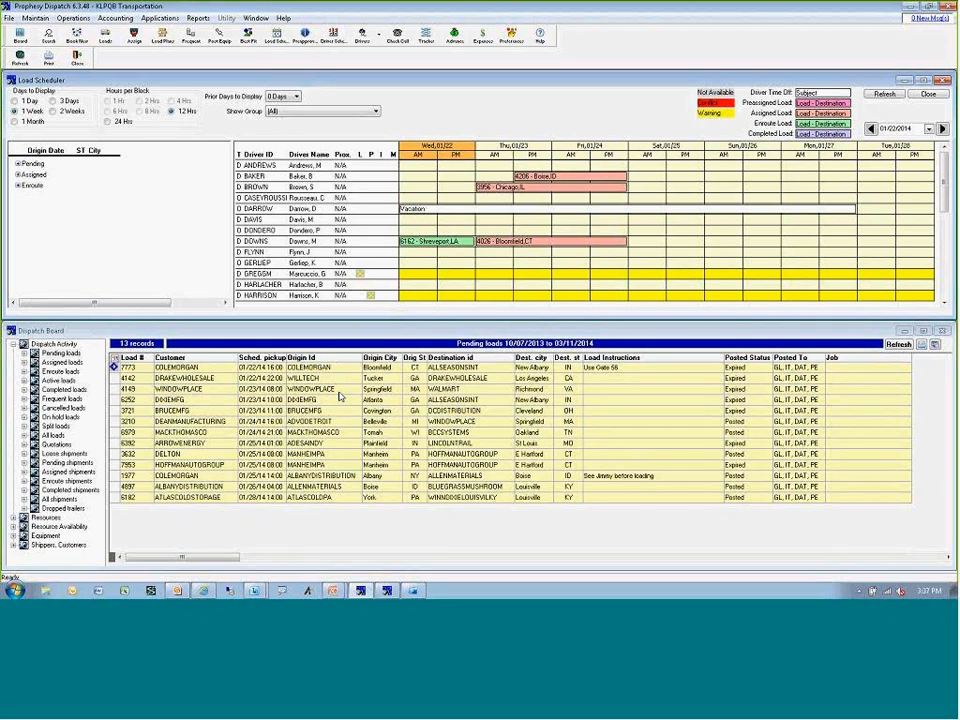
{"action": "left_click_drag", "start_coordinate": [334, 322], "coordinate": [338, 327]}
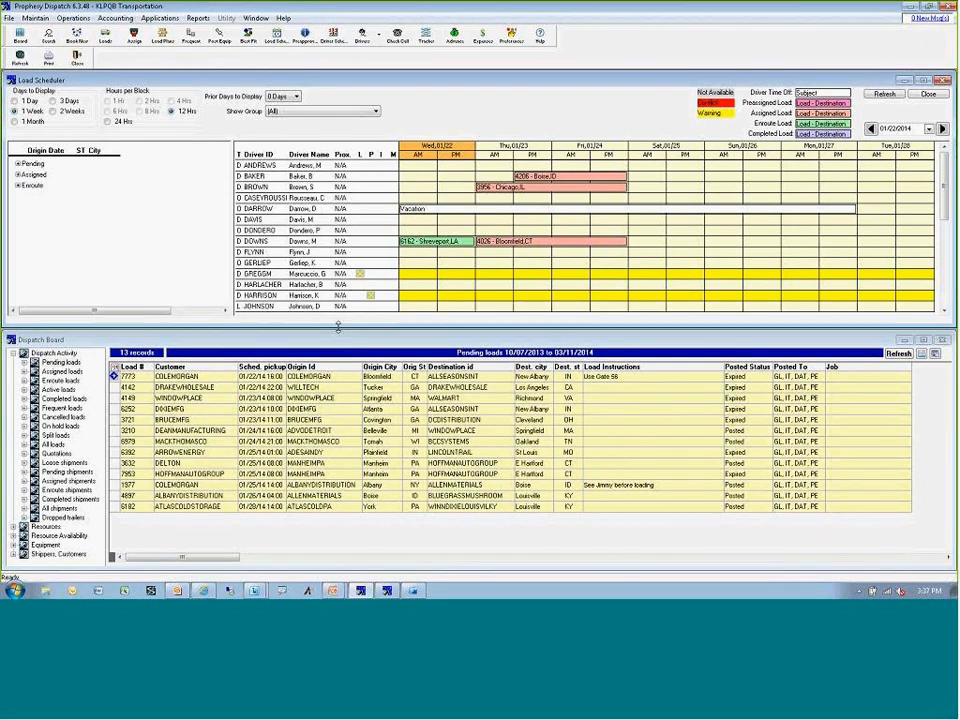
Expand the pending loads in the Load Scheduler and refresh the dispatch board's pending loads list.
{"action": "left_click", "coordinate": [17, 163]}
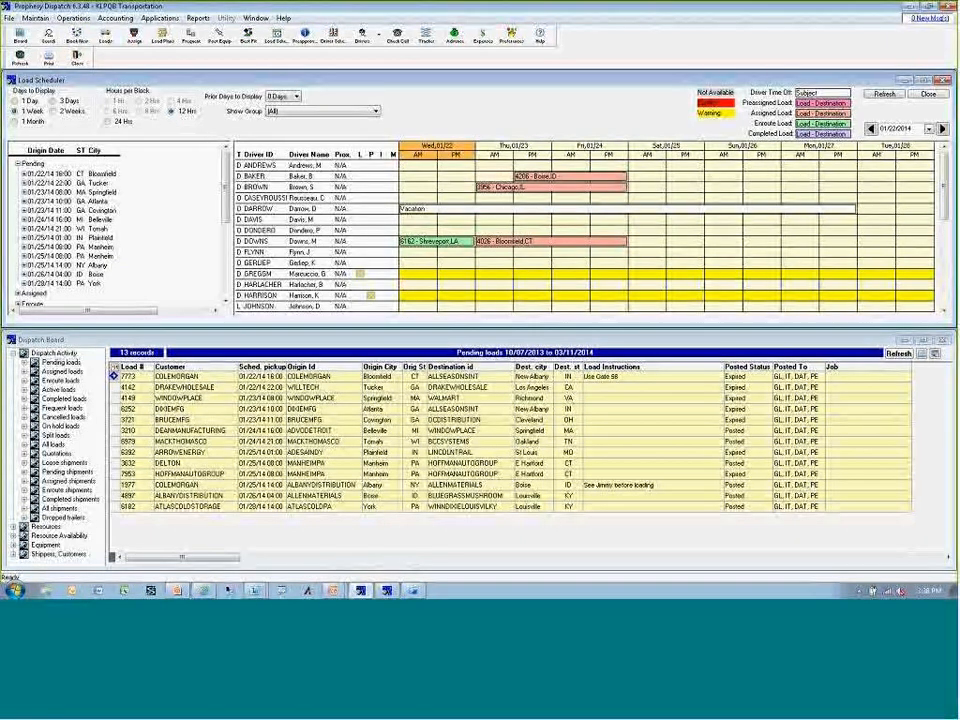
{"action": "mouse_move", "coordinate": [40, 184]}
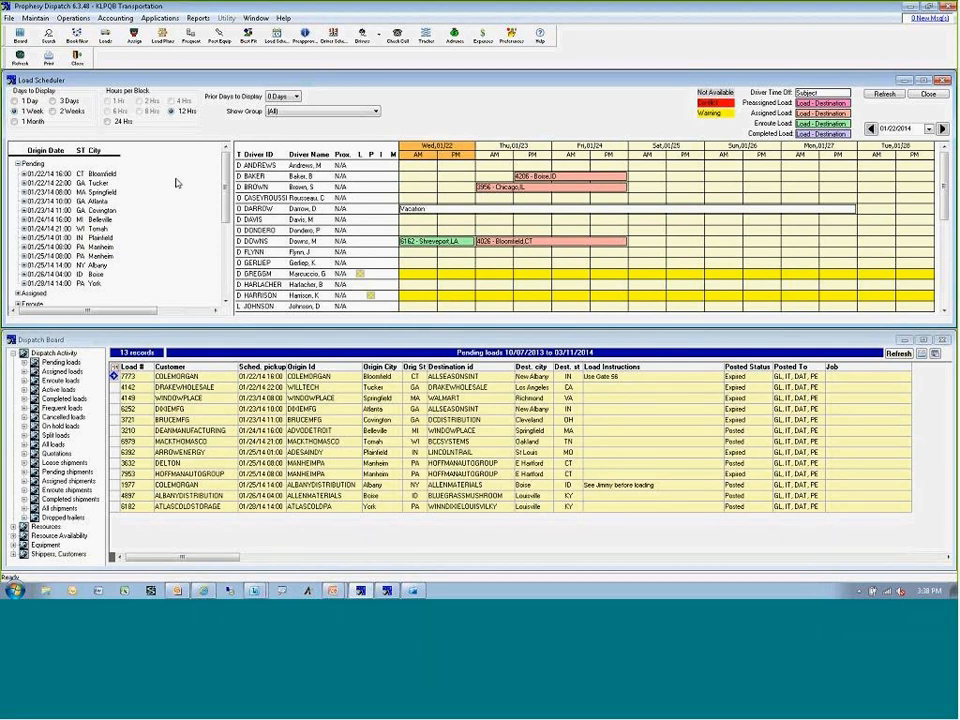
{"action": "left_click", "coordinate": [901, 354]}
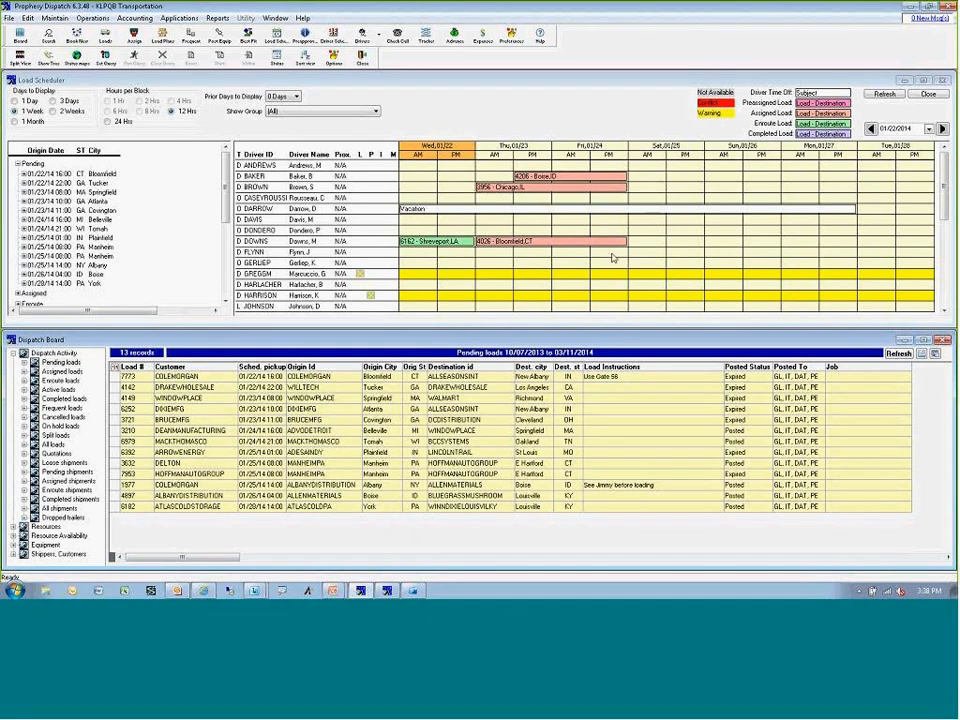
Assign load 4149 from the dispatch board to the scheduler driver who is enroute to Springfield, MA.
{"action": "left_click_drag", "start_coordinate": [945, 180], "coordinate": [945, 262]}
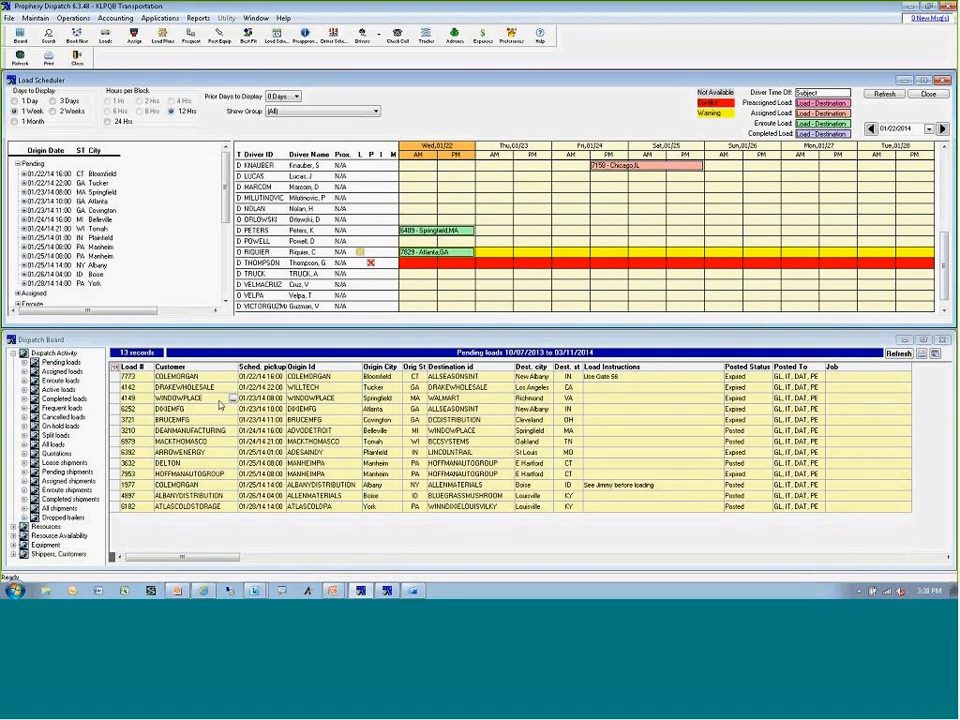
{"action": "left_click", "coordinate": [190, 398]}
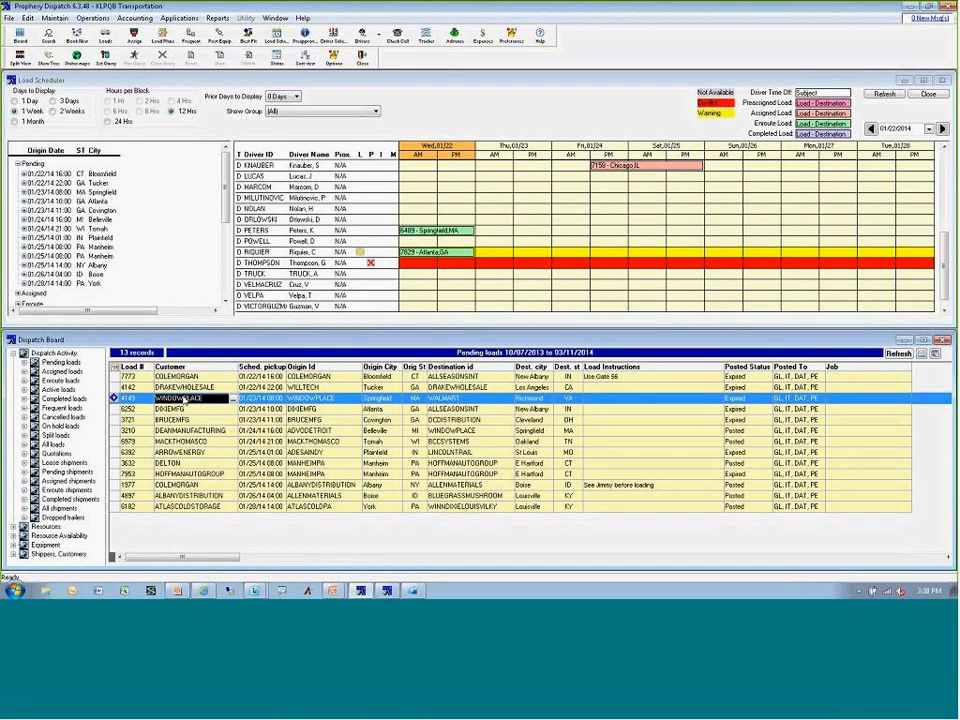
{"action": "left_click_drag", "start_coordinate": [184, 396], "coordinate": [298, 234]}
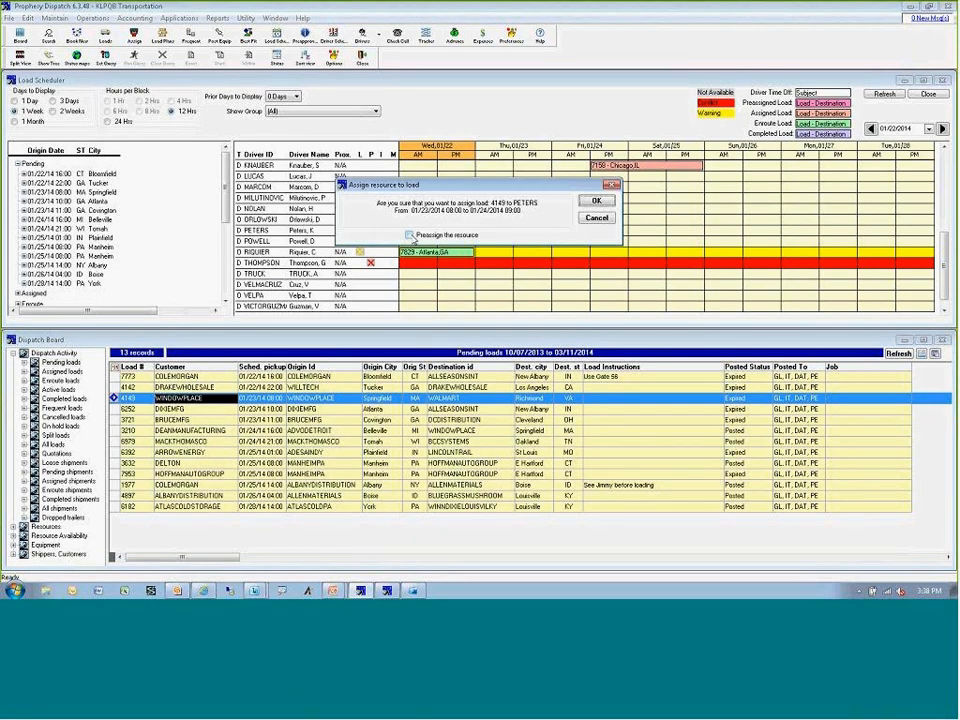
{"action": "left_click", "coordinate": [590, 201]}
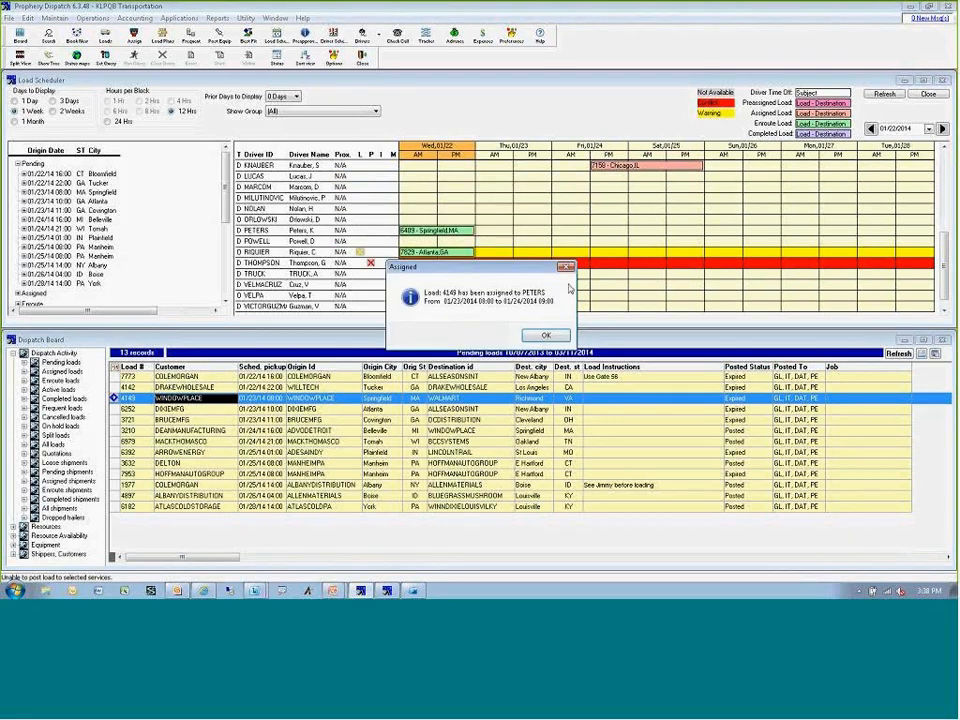
{"action": "left_click", "coordinate": [548, 336]}
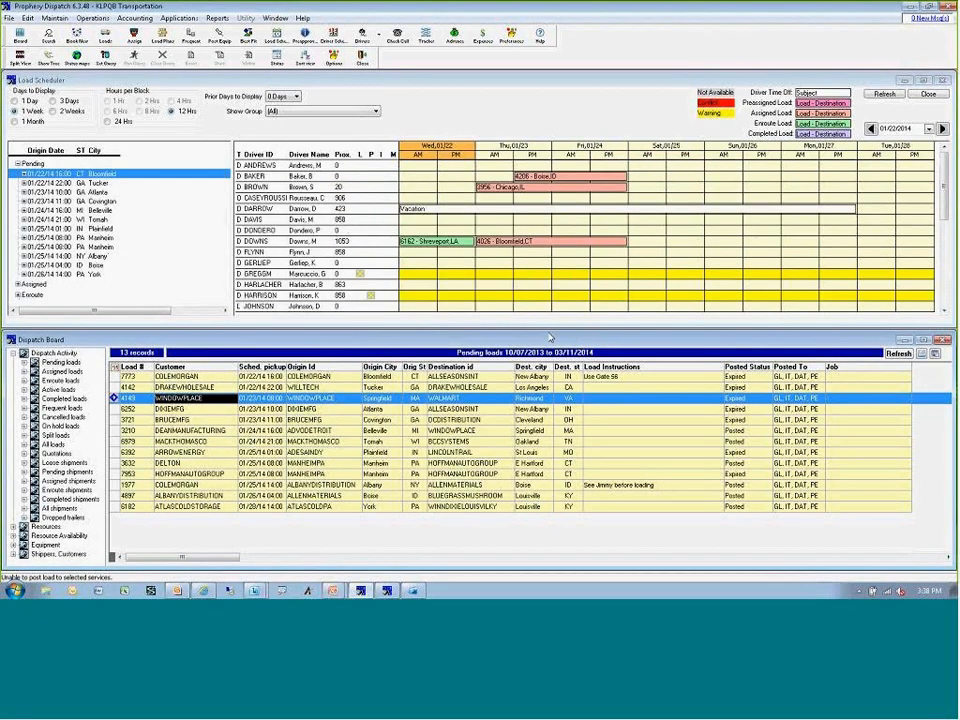
Return load 4149 to pending, clearing its driver and tractor resources, and select its Springfield entry in the refreshed Load Scheduler.
{"action": "scroll", "coordinate": [673, 247], "scroll_direction": "down", "scroll_amount": 4}
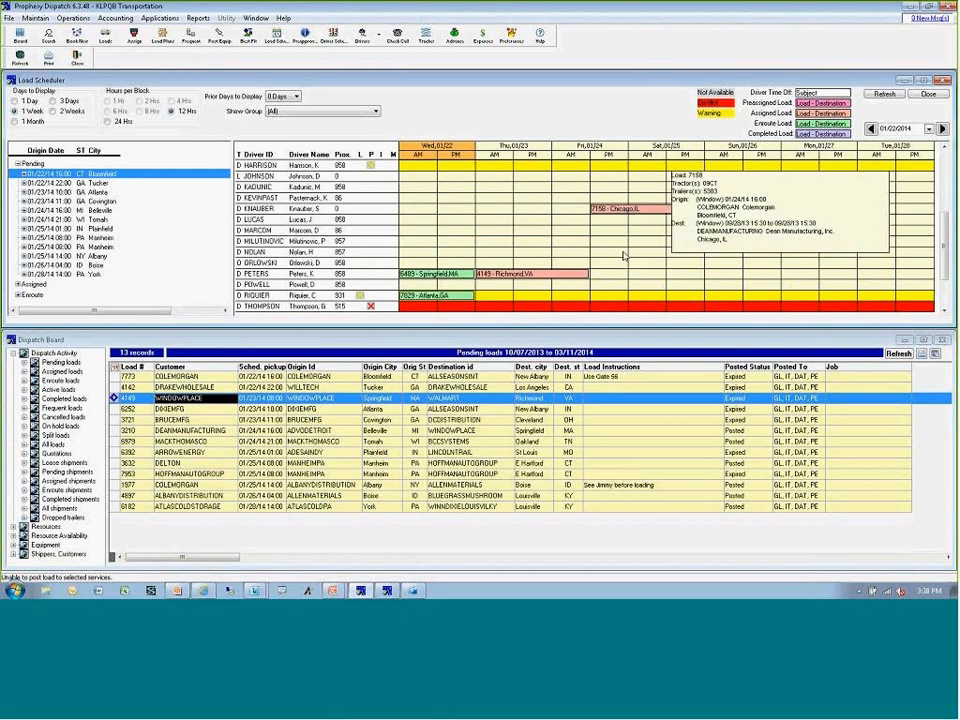
{"action": "mouse_move", "coordinate": [416, 283]}
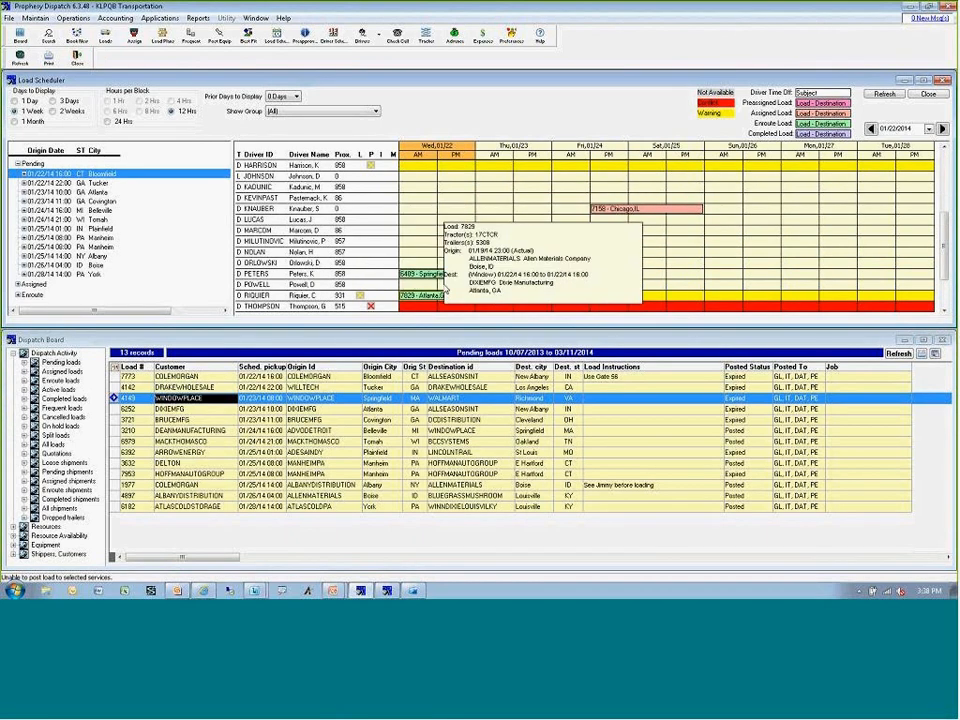
{"action": "mouse_move", "coordinate": [490, 295]}
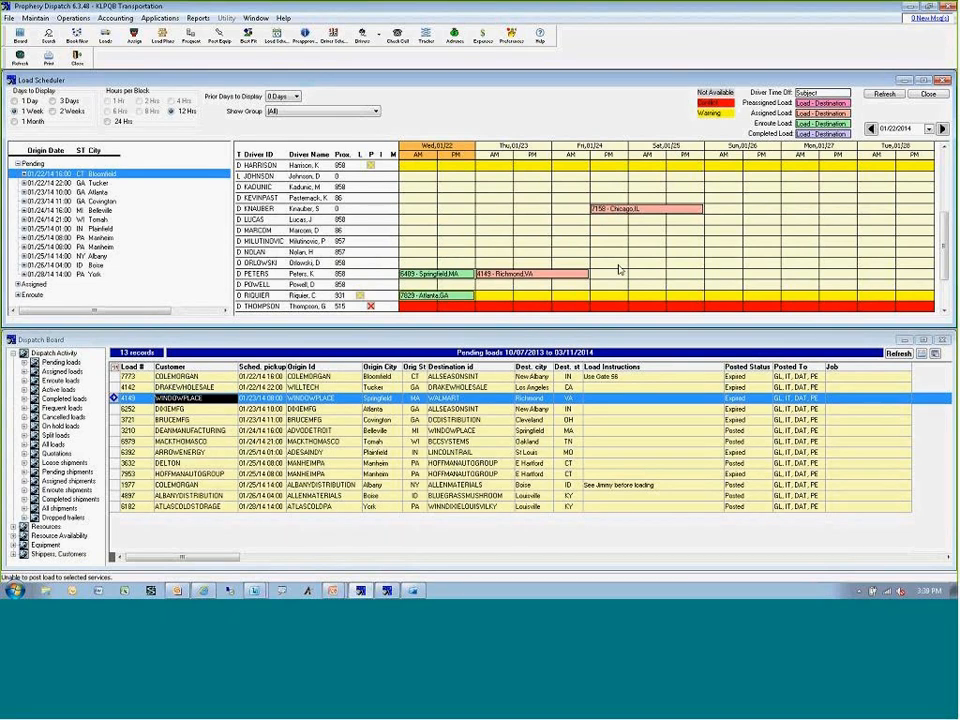
{"action": "mouse_move", "coordinate": [554, 281]}
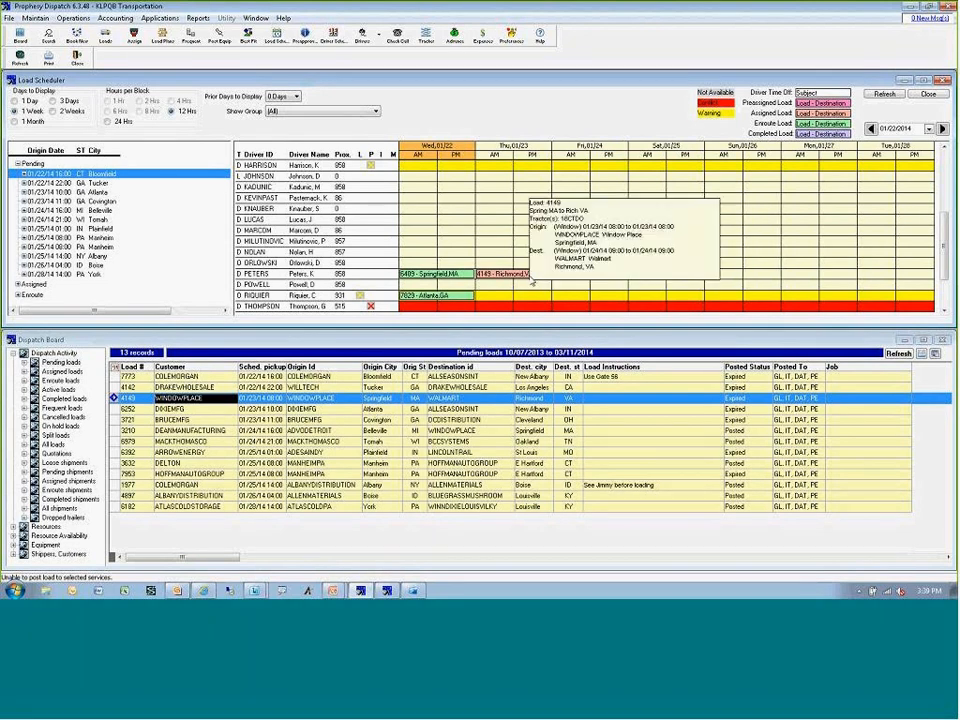
{"action": "right_click", "coordinate": [519, 276]}
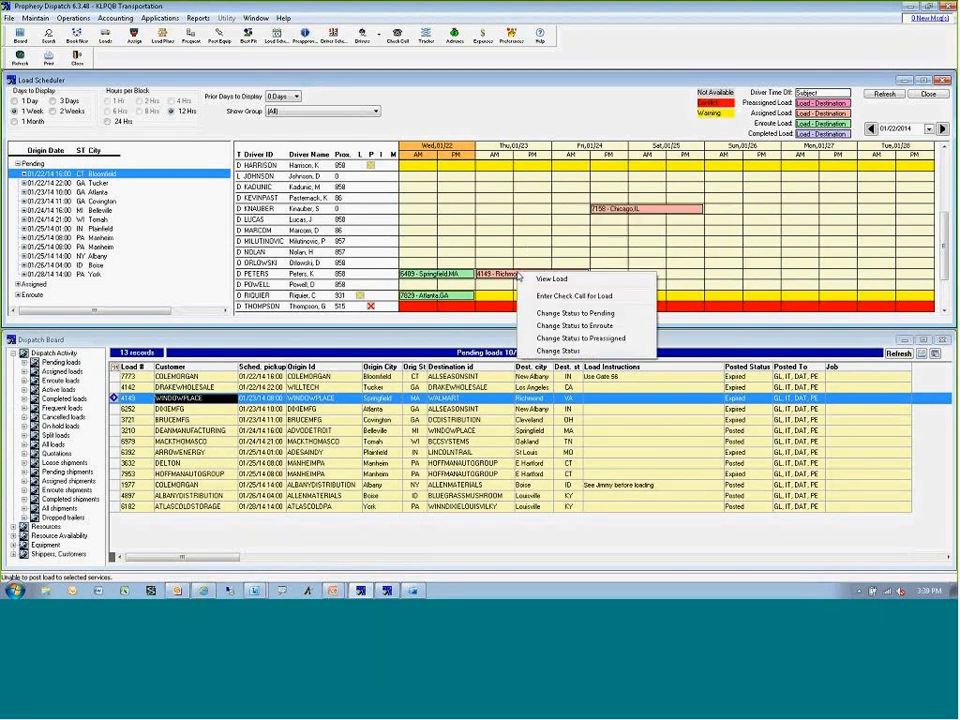
{"action": "left_click", "coordinate": [560, 313]}
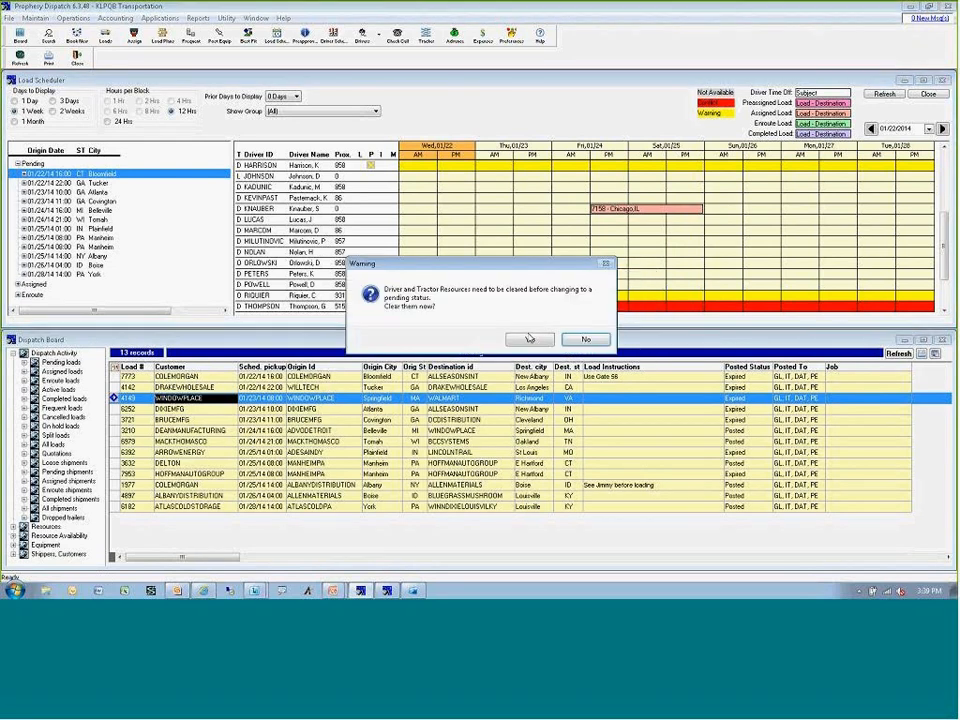
{"action": "key", "text": "Return"}
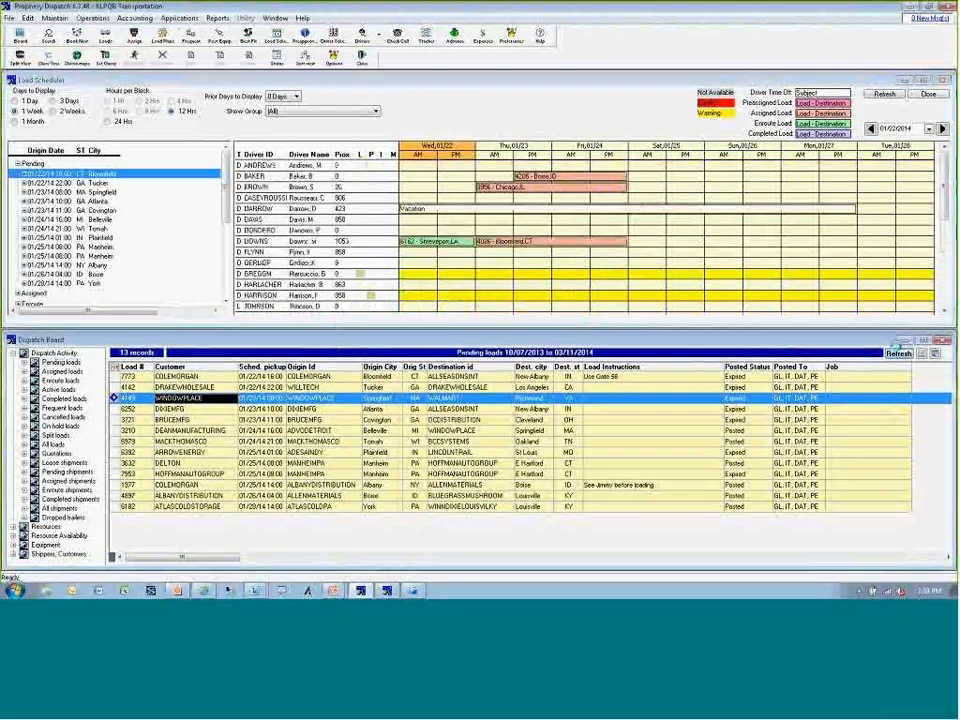
{"action": "left_click", "coordinate": [887, 96]}
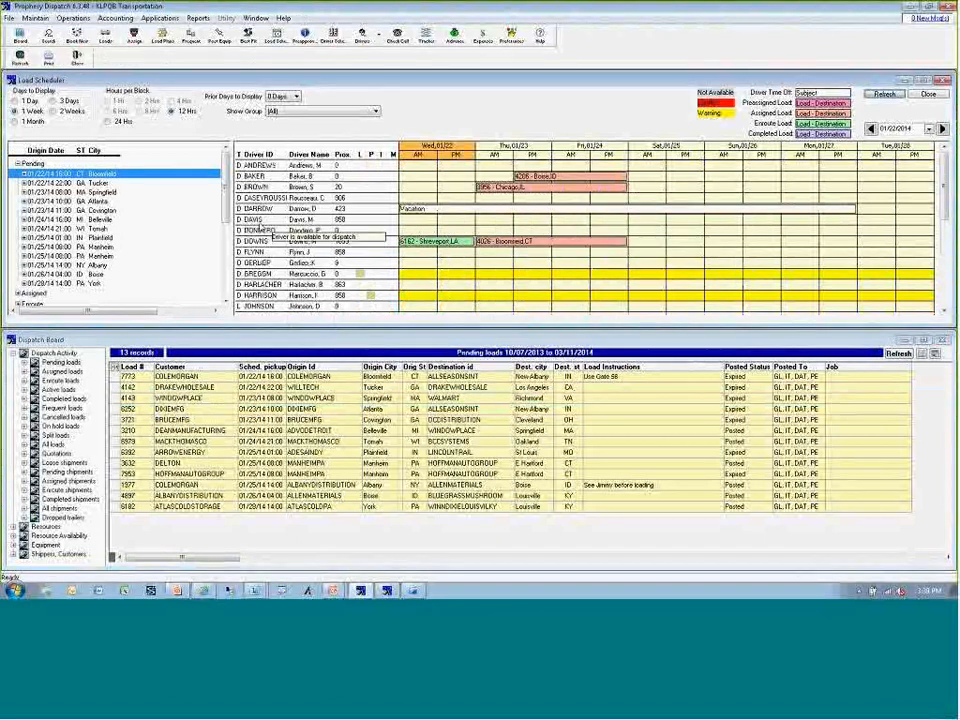
{"action": "left_click", "coordinate": [100, 192]}
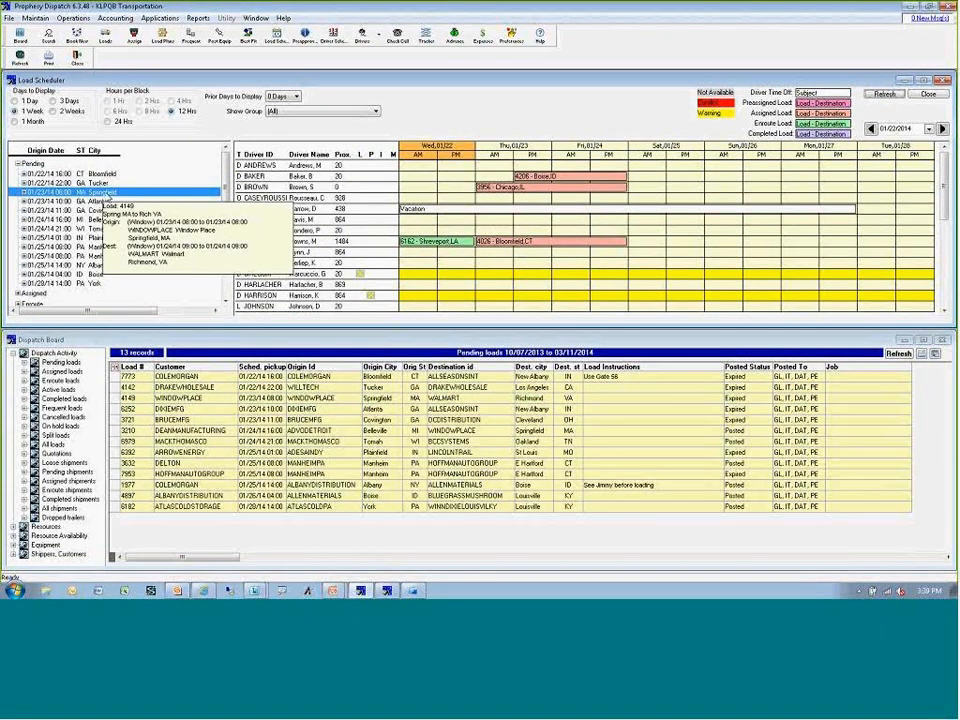
Review the columns available for the dispatch board's pending loads view, and leave the customization without saving.
{"action": "left_click", "coordinate": [207, 399]}
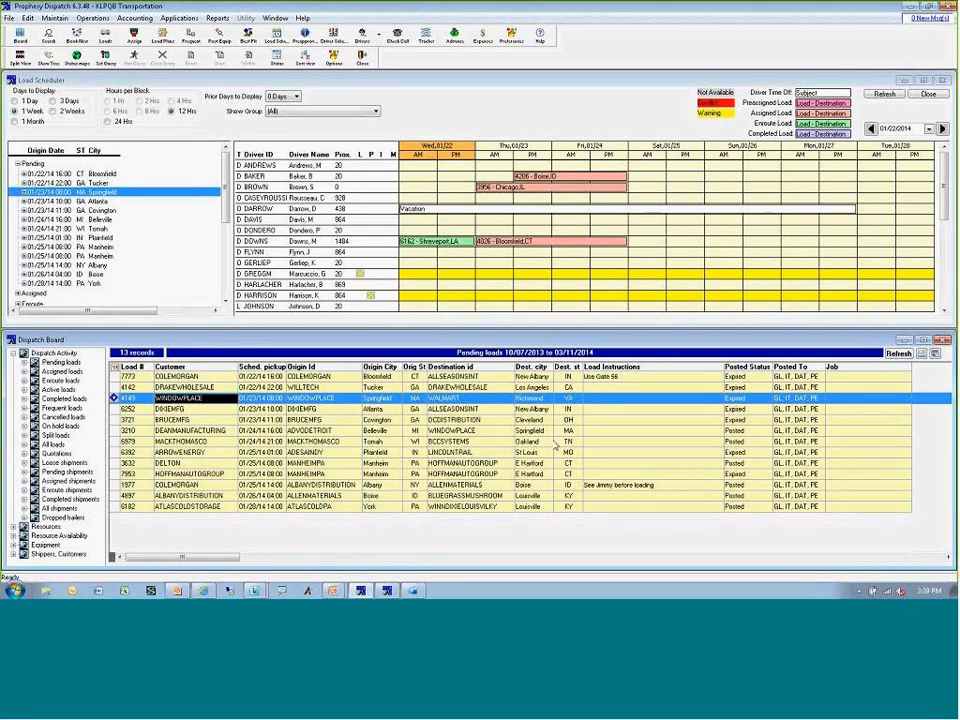
{"action": "right_click", "coordinate": [472, 413]}
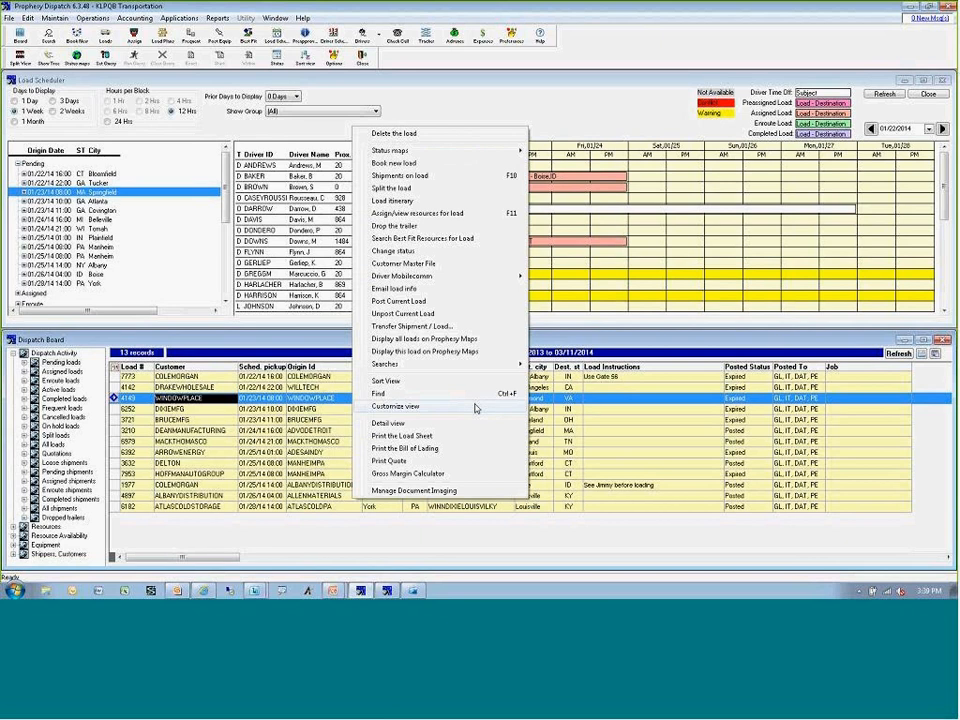
{"action": "left_click", "coordinate": [475, 408]}
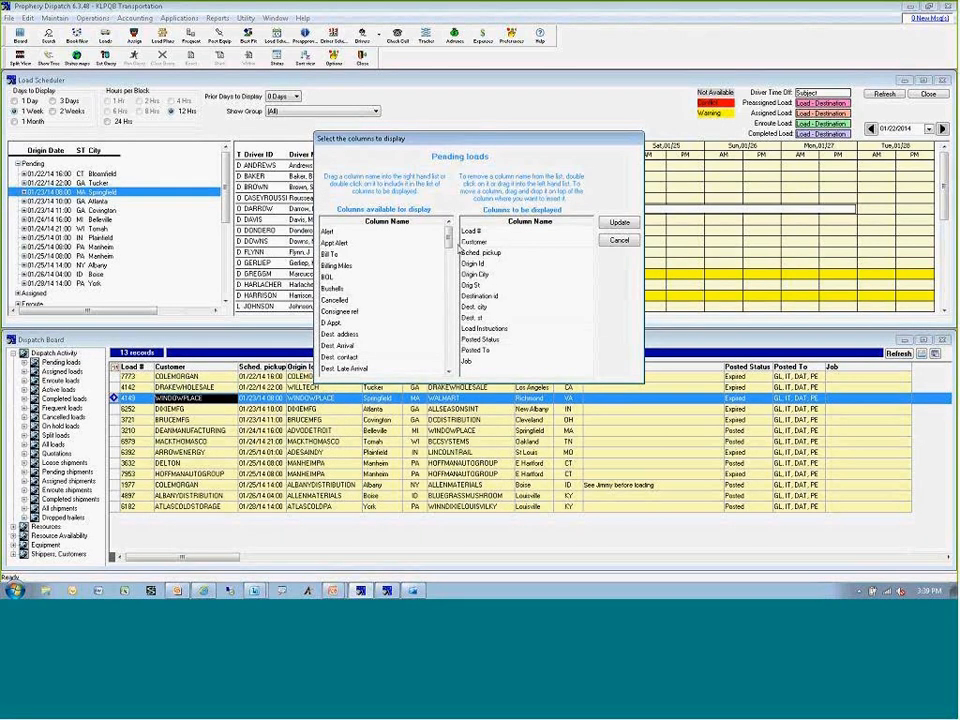
{"action": "mouse_move", "coordinate": [449, 239]}
{"action": "left_mouse_down"}
{"action": "mouse_move", "coordinate": [449, 375]}
{"action": "mouse_move", "coordinate": [449, 232]}
{"action": "left_mouse_up"}
{"action": "left_click", "coordinate": [619, 242]}
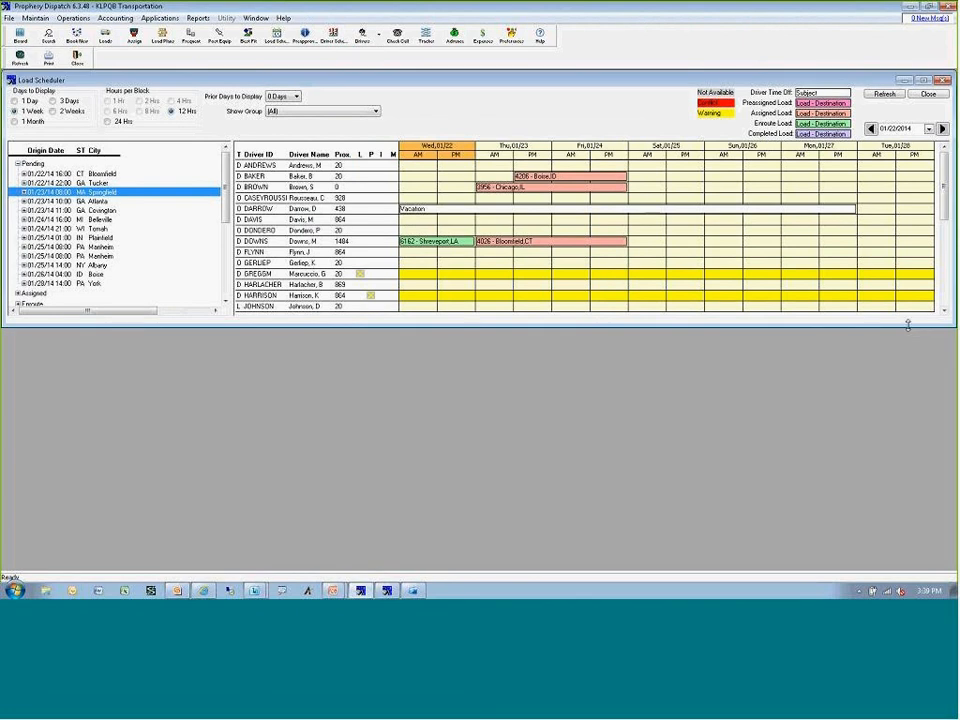
Enlarge the Load Scheduler to show the full driver list, print the displayed schedule and close it.
{"action": "left_click_drag", "start_coordinate": [908, 325], "coordinate": [921, 564]}
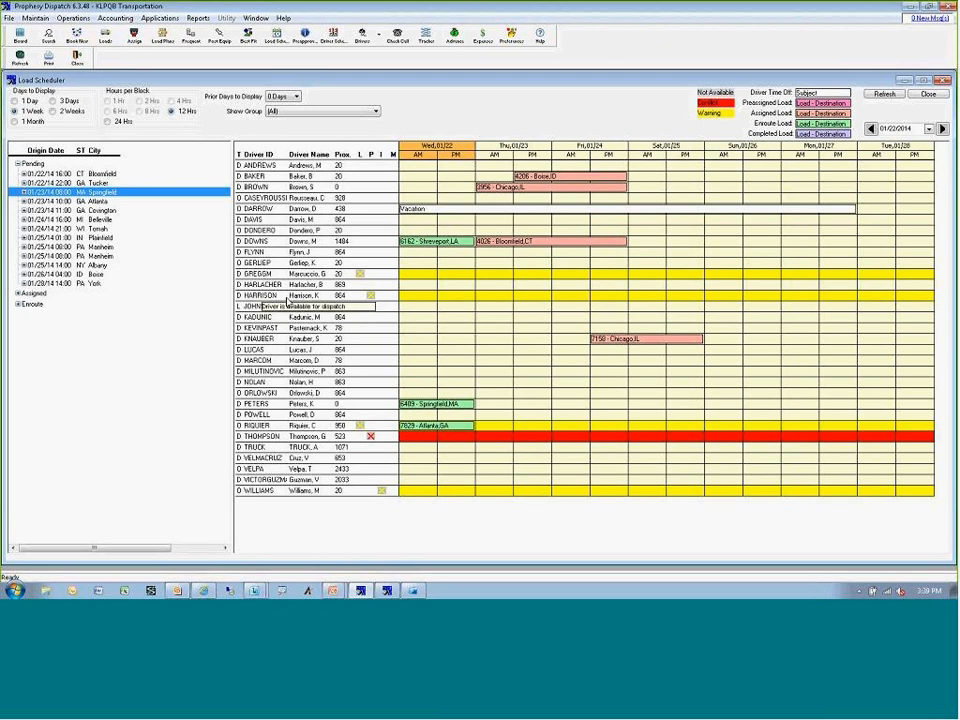
{"action": "left_click", "coordinate": [48, 58]}
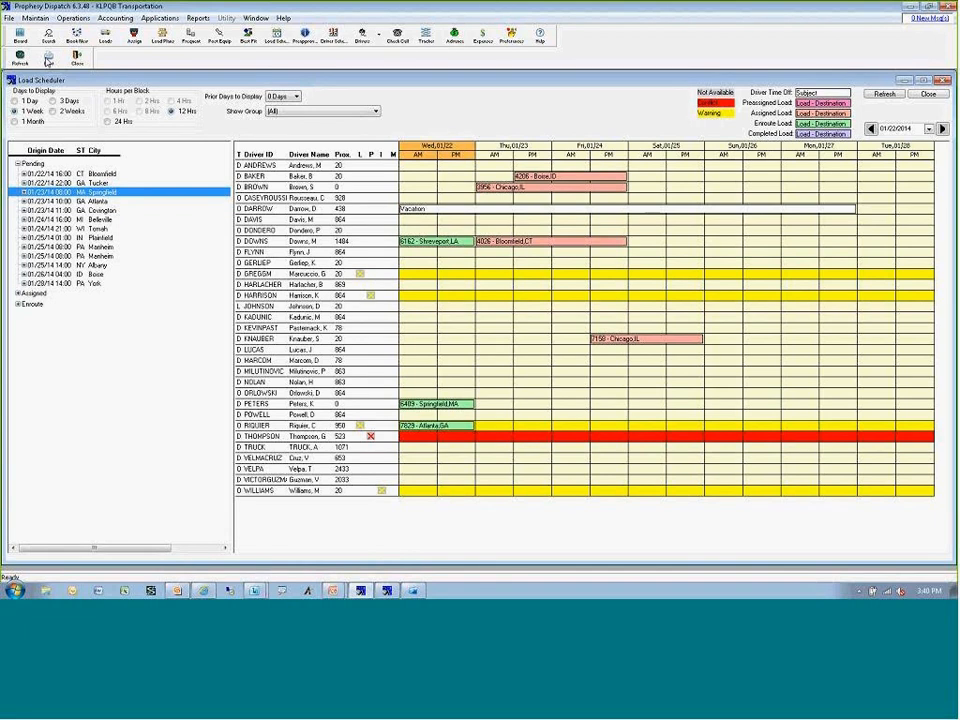
{"action": "left_click", "coordinate": [943, 84]}
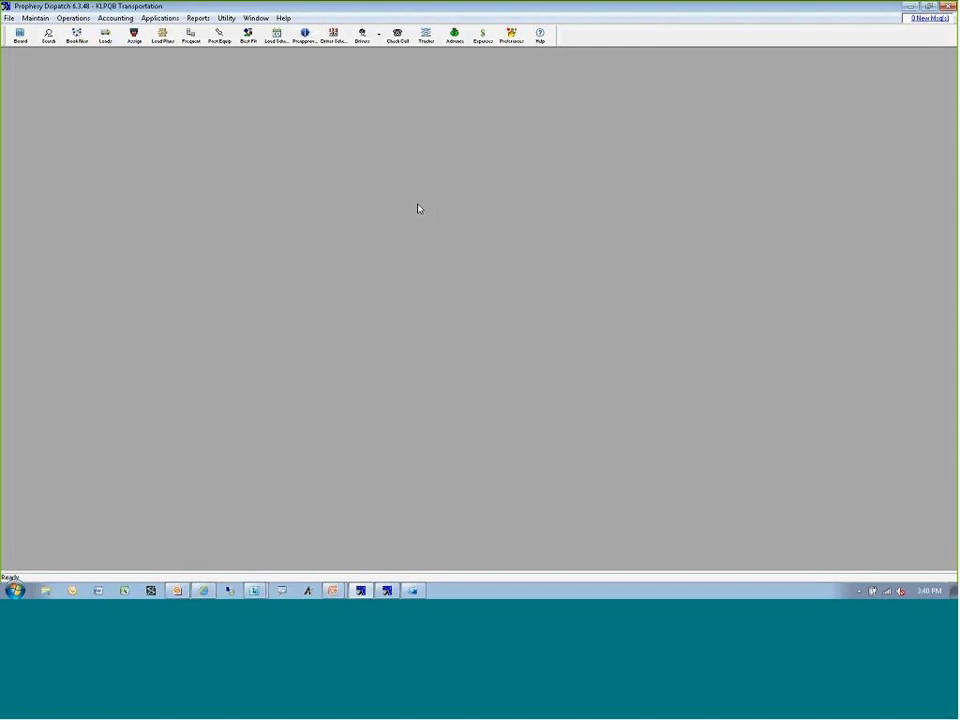
Review the certificate of insurance request text in the system defaults preferences, and cancel without saving.
{"action": "left_click", "coordinate": [511, 37]}
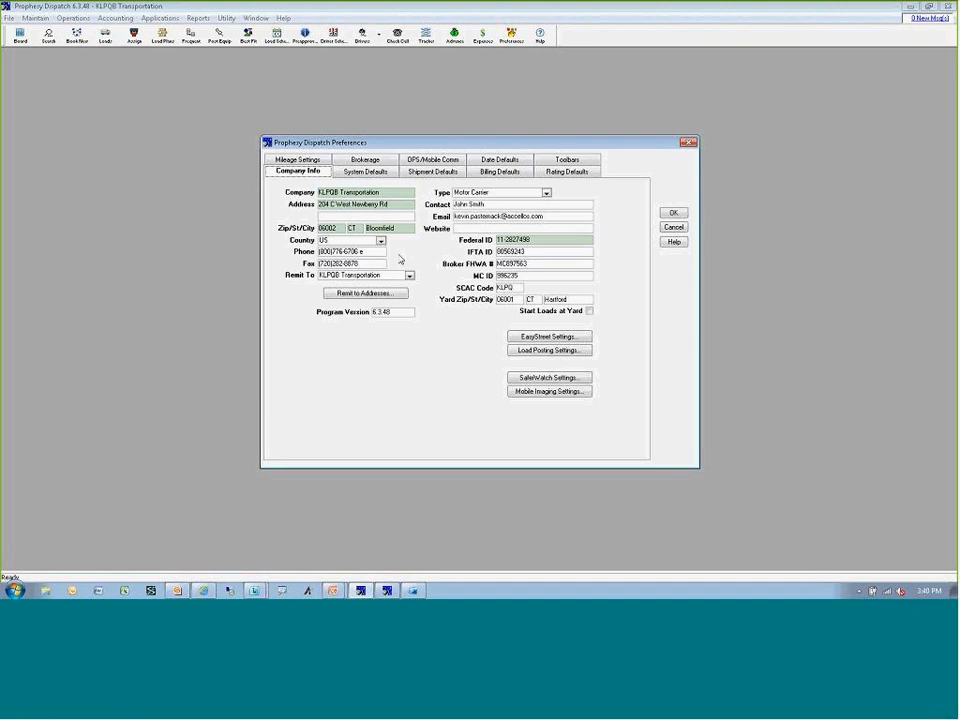
{"action": "left_click", "coordinate": [365, 171]}
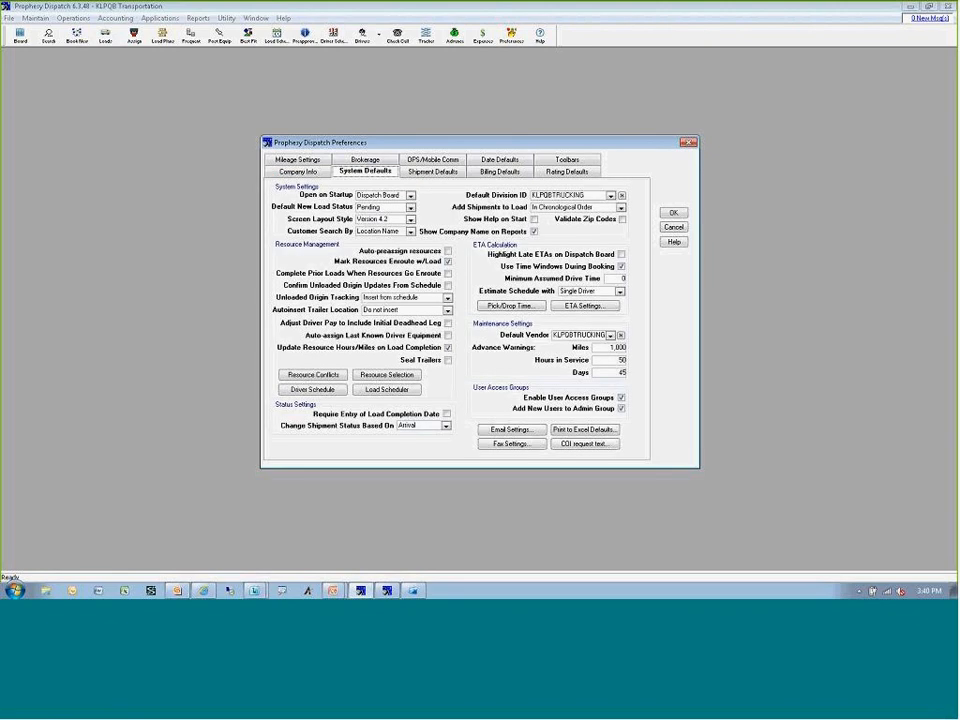
{"action": "left_click", "coordinate": [601, 449]}
{"action": "left_click", "coordinate": [508, 330]}
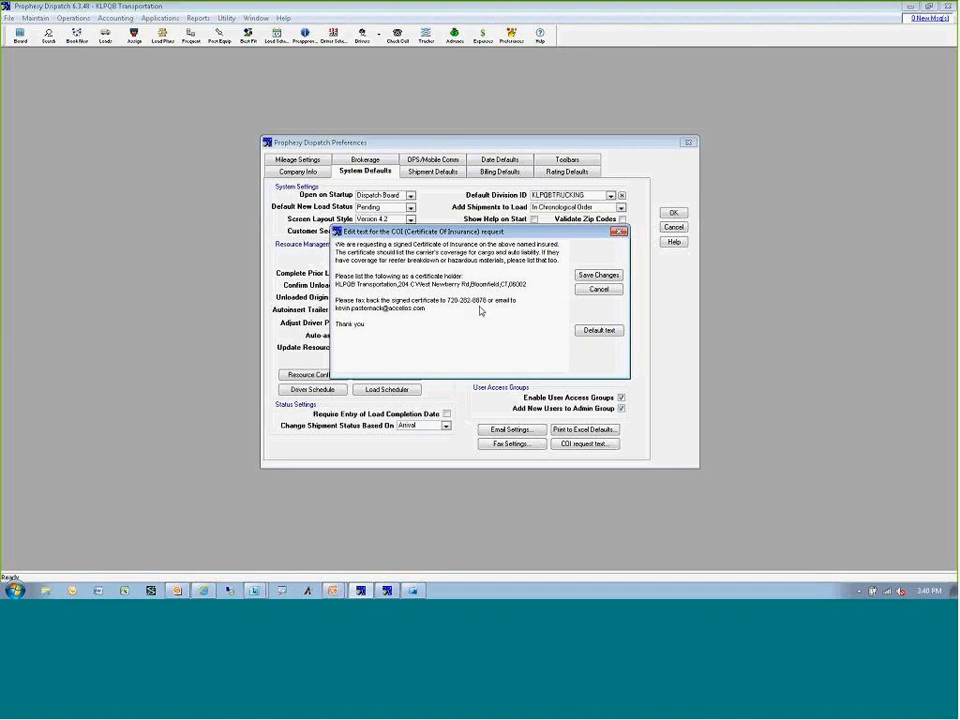
{"action": "left_click", "coordinate": [368, 324]}
{"action": "left_click", "coordinate": [598, 289]}
{"action": "left_click", "coordinate": [663, 228]}
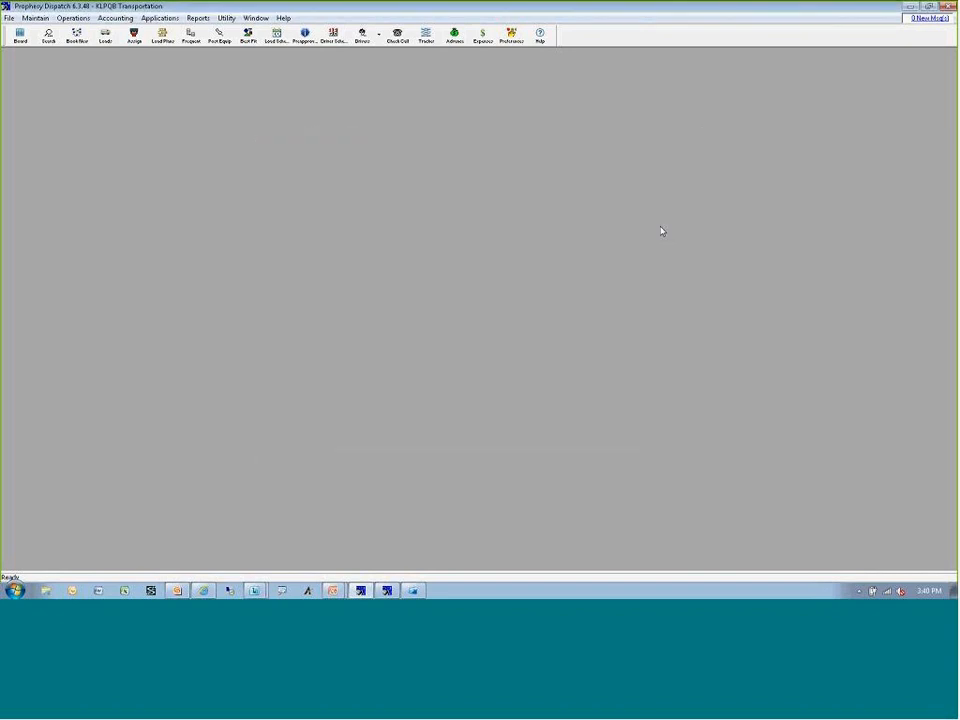
Open the carrier maintenance records and locate the CELADON carrier.
{"action": "left_click", "coordinate": [33, 19]}
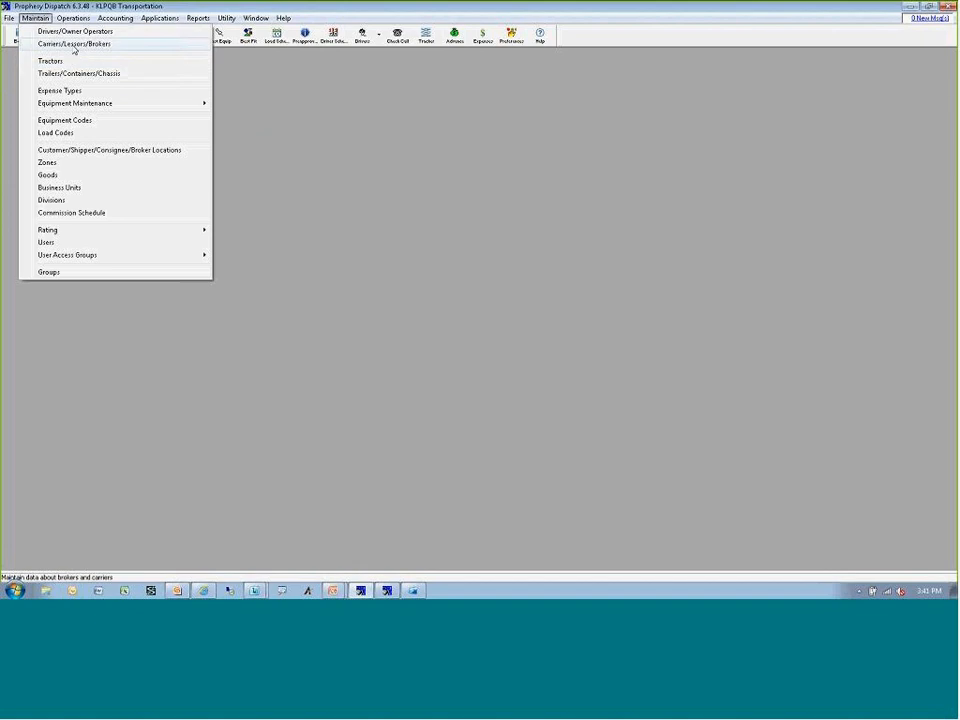
{"action": "left_click", "coordinate": [70, 44]}
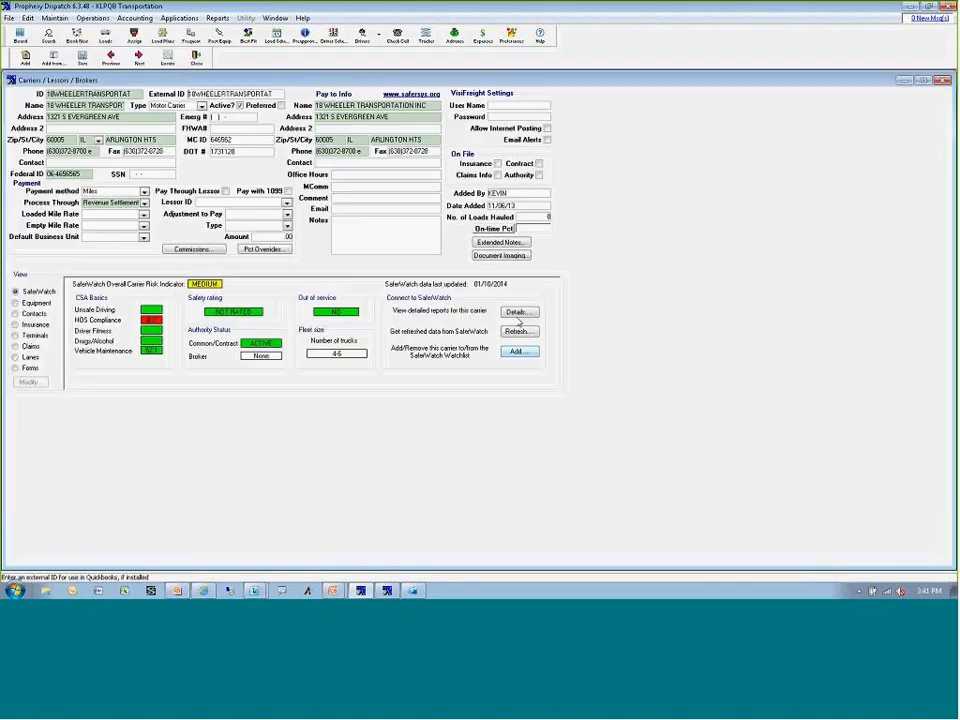
{"action": "left_click", "coordinate": [170, 60]}
{"action": "left_click", "coordinate": [254, 229]}
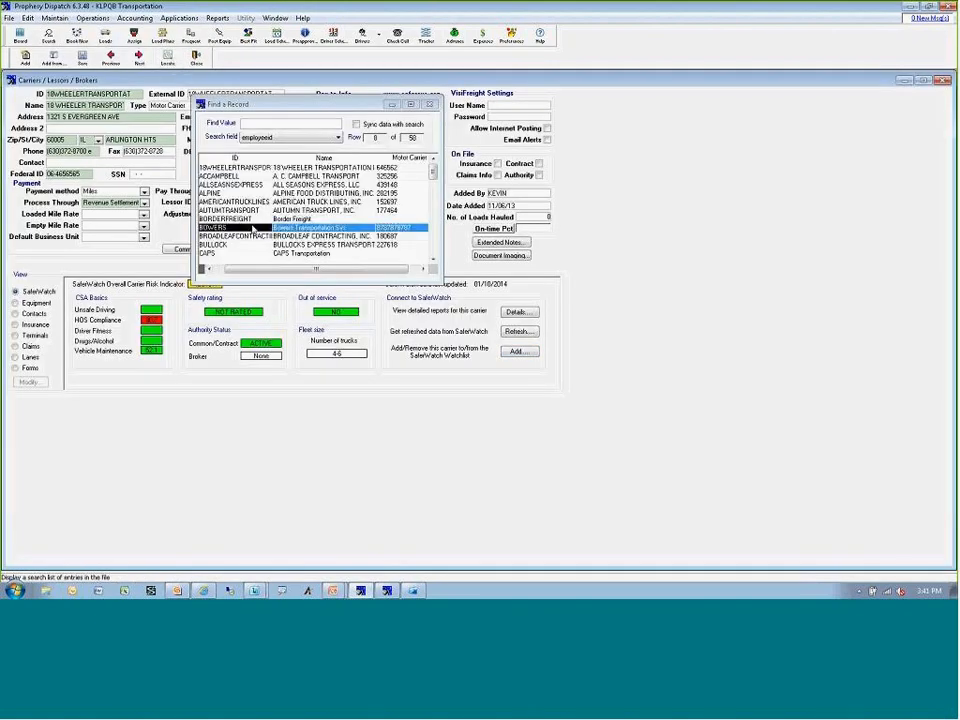
{"action": "scroll", "coordinate": [254, 229], "scroll_direction": "down", "scroll_amount": 1}
{"action": "double_click", "coordinate": [245, 253]}
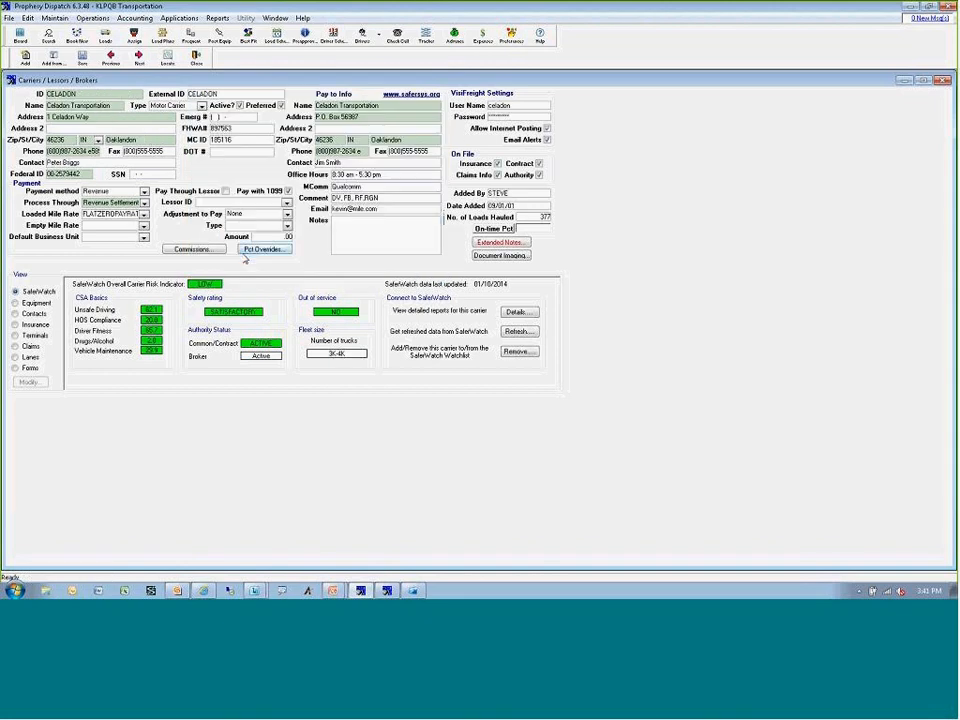
Open CELADON's insurance information for modification and review the cargo policy's contact name, email and fax fields.
{"action": "left_click", "coordinate": [30, 324]}
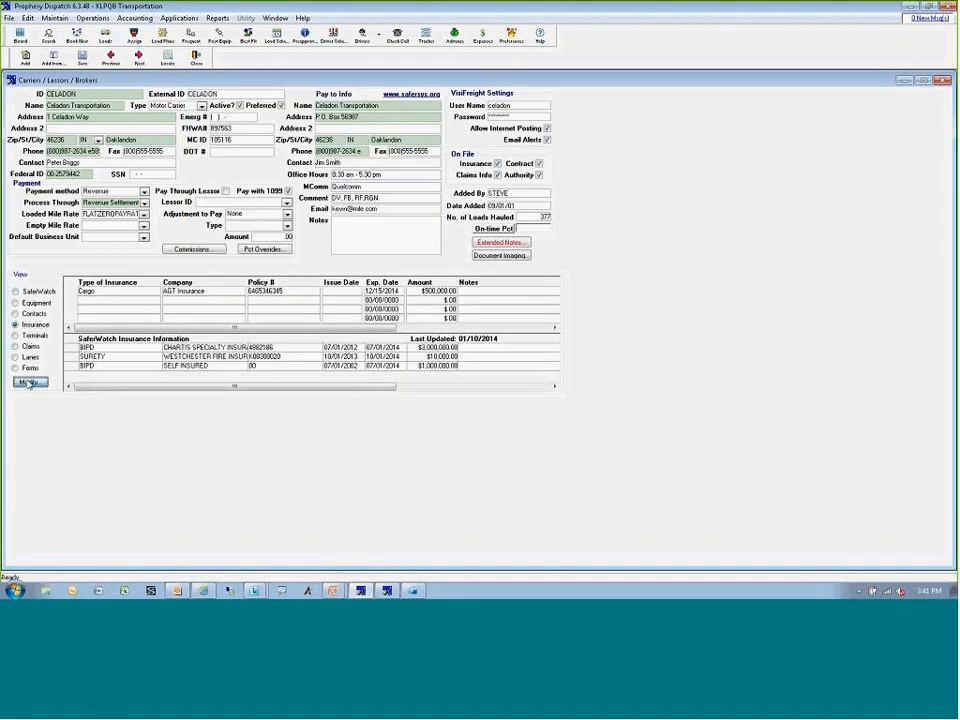
{"action": "left_click", "coordinate": [30, 383]}
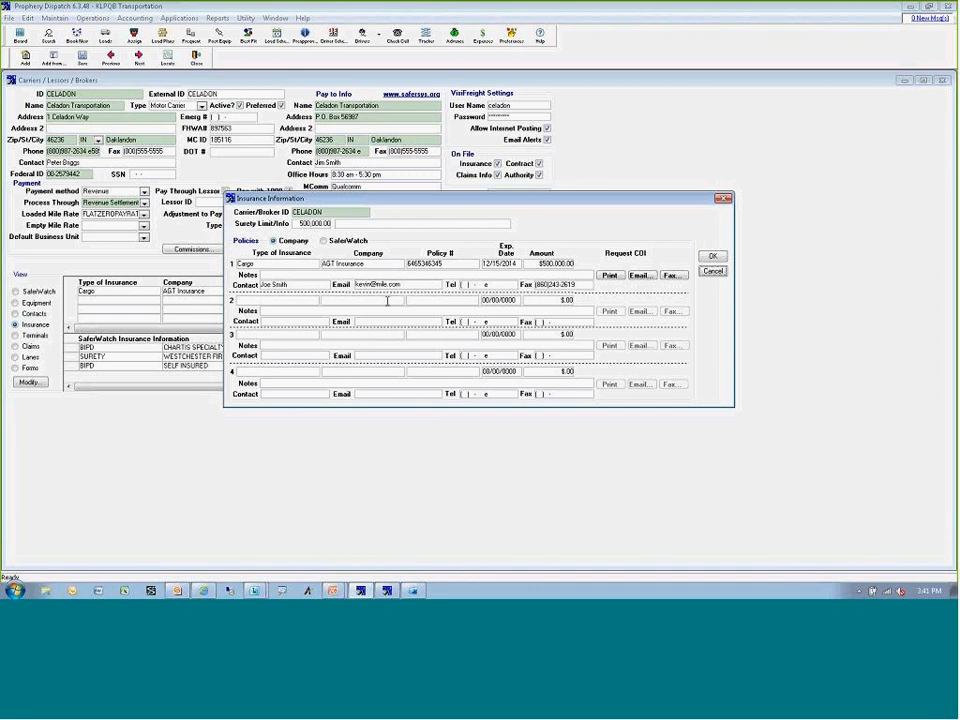
{"action": "left_click_drag", "start_coordinate": [290, 285], "coordinate": [260, 285]}
{"action": "left_click", "coordinate": [398, 287]}
{"action": "left_click", "coordinate": [561, 288]}
Try to email the certificate of insurance request for CELADON's cargo policy with the prefilled recipient, subject and message.
{"action": "left_click", "coordinate": [639, 275]}
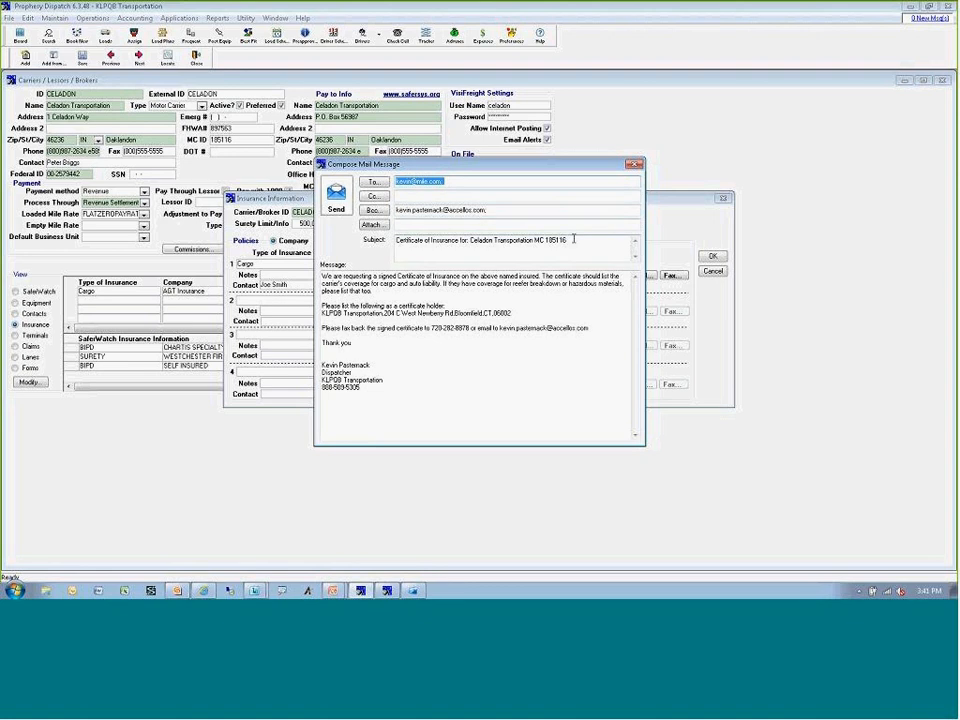
{"action": "left_click_drag", "start_coordinate": [397, 240], "coordinate": [541, 240]}
{"action": "left_click", "coordinate": [467, 245]}
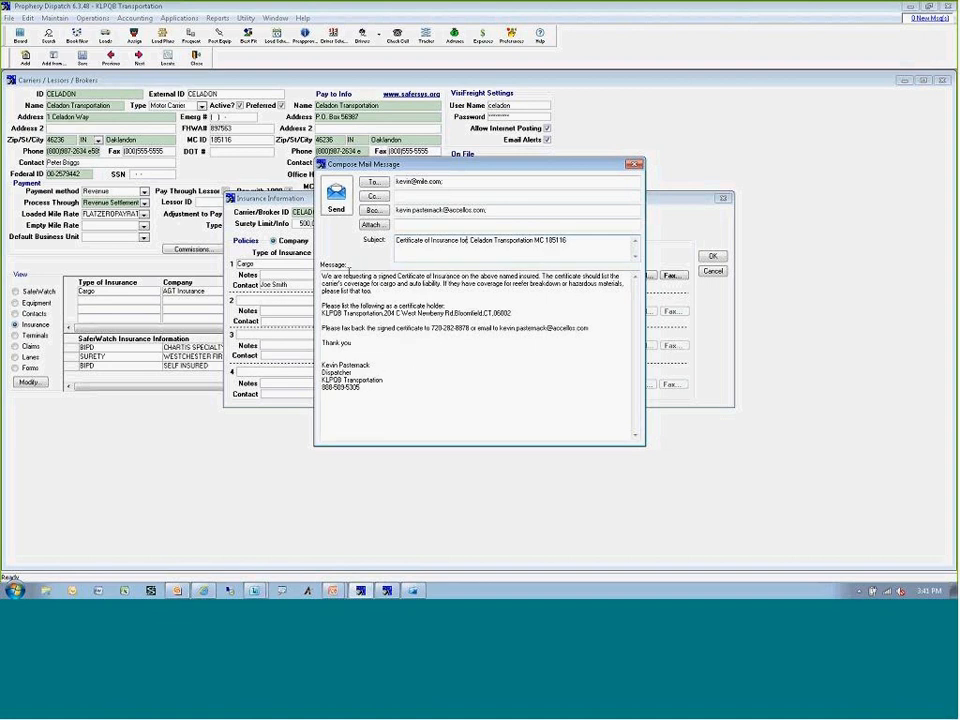
{"action": "left_click", "coordinate": [336, 198]}
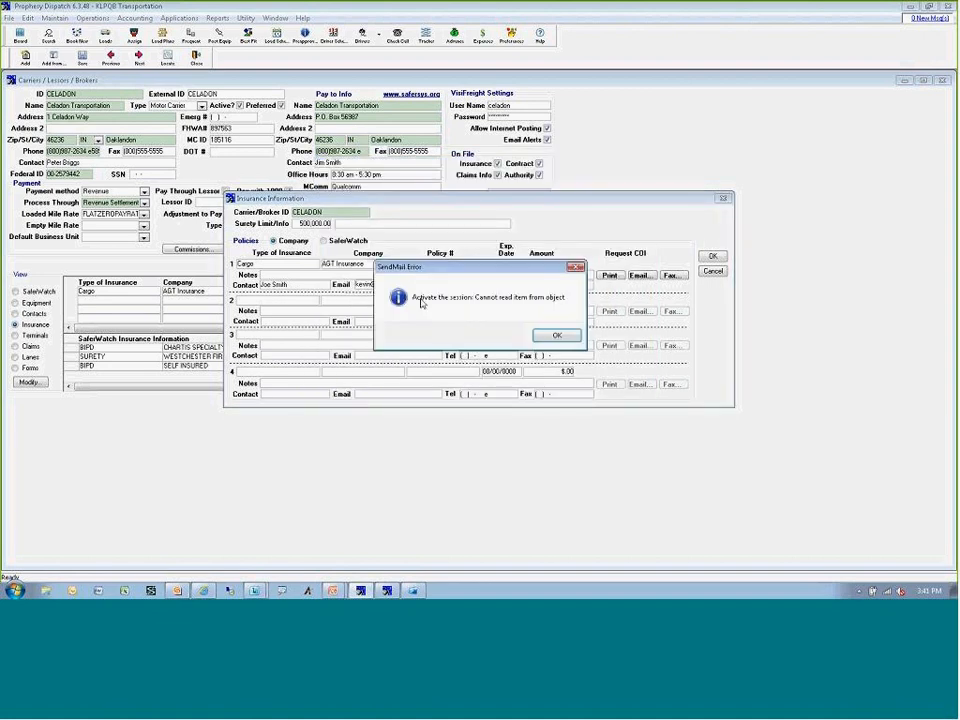
{"action": "left_click", "coordinate": [556, 334]}
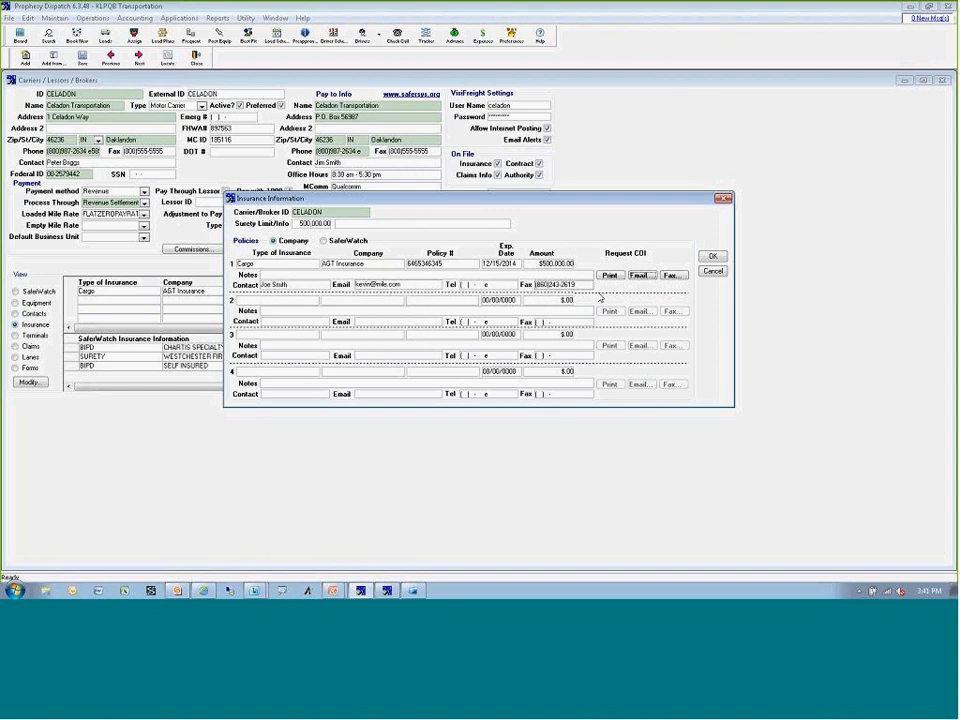
Review the fax and print versions of the cargo policy's certificate of insurance request, cancelling each without sending or printing.
{"action": "left_click", "coordinate": [670, 275]}
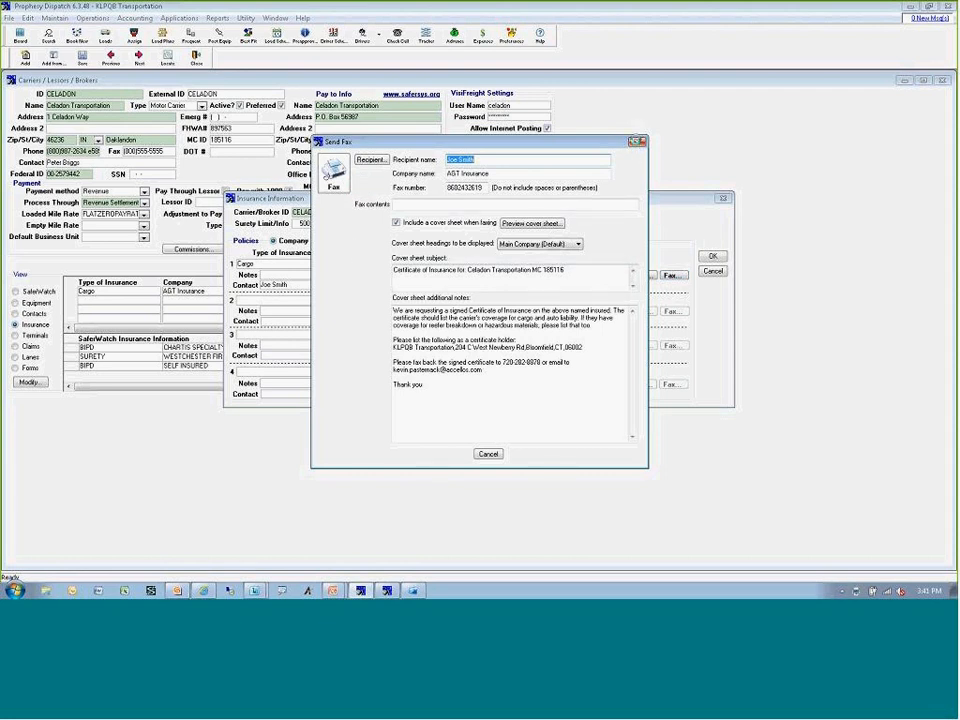
{"action": "left_click", "coordinate": [637, 143]}
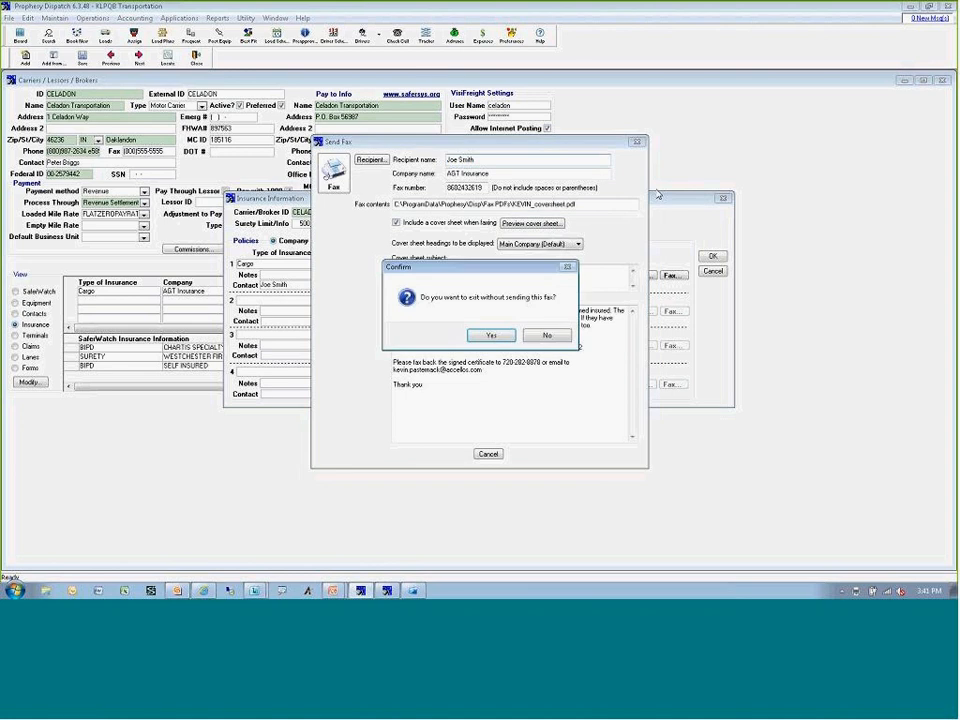
{"action": "left_click", "coordinate": [500, 334]}
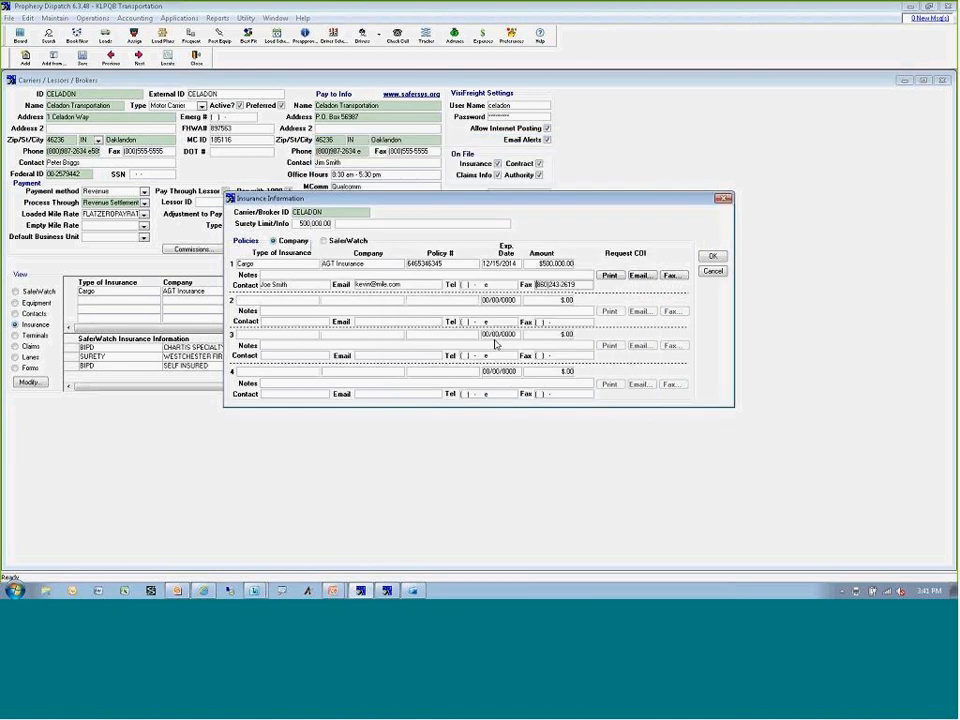
{"action": "left_click", "coordinate": [609, 275]}
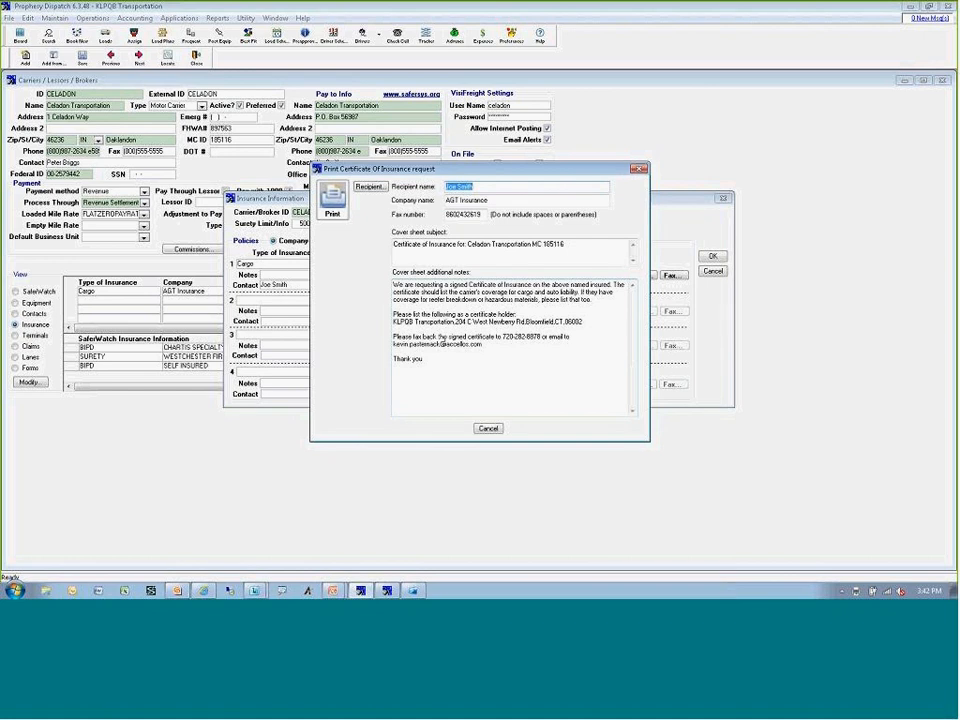
{"action": "left_click", "coordinate": [488, 428]}
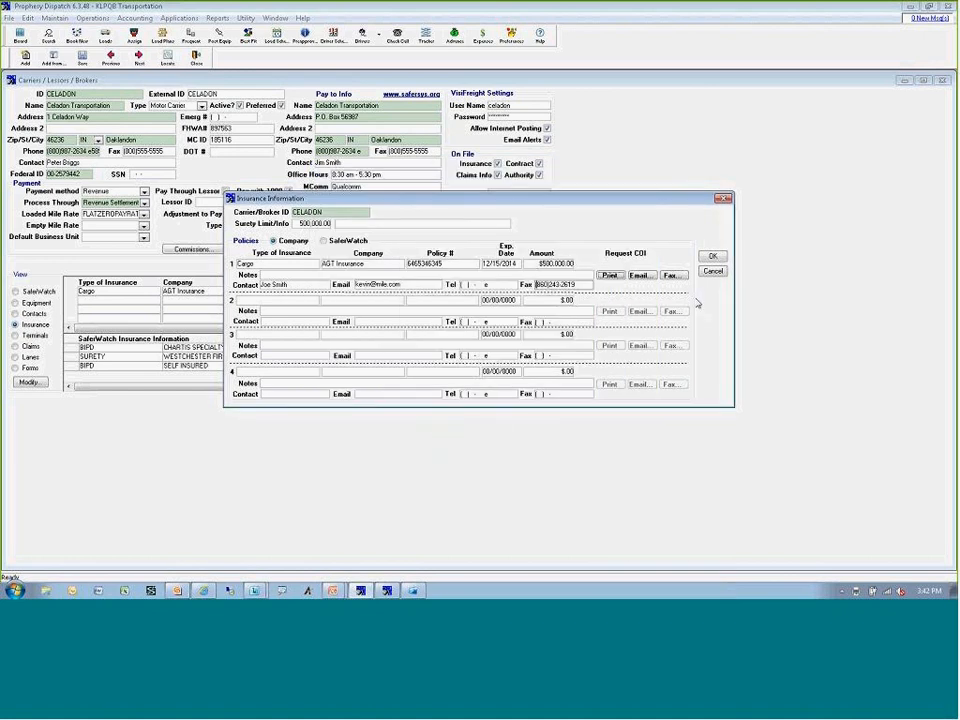
Close CELADON's insurance and carrier records, and open the new assignment window for pending load 4149 from the dispatch board.
{"action": "left_click", "coordinate": [712, 256]}
{"action": "left_click", "coordinate": [197, 57]}
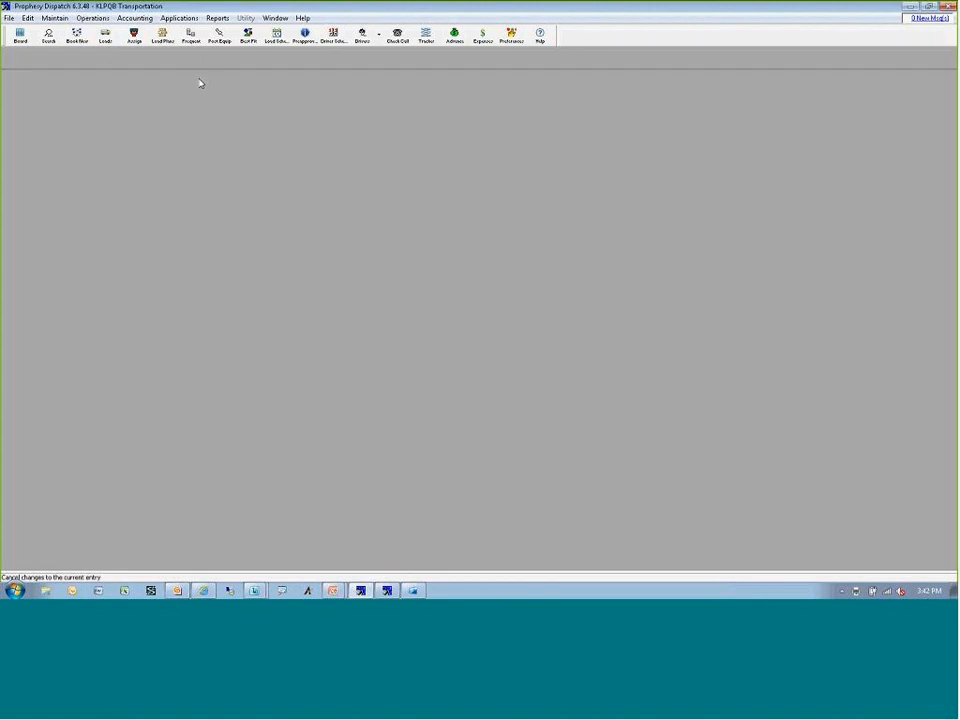
{"action": "left_click", "coordinate": [19, 37]}
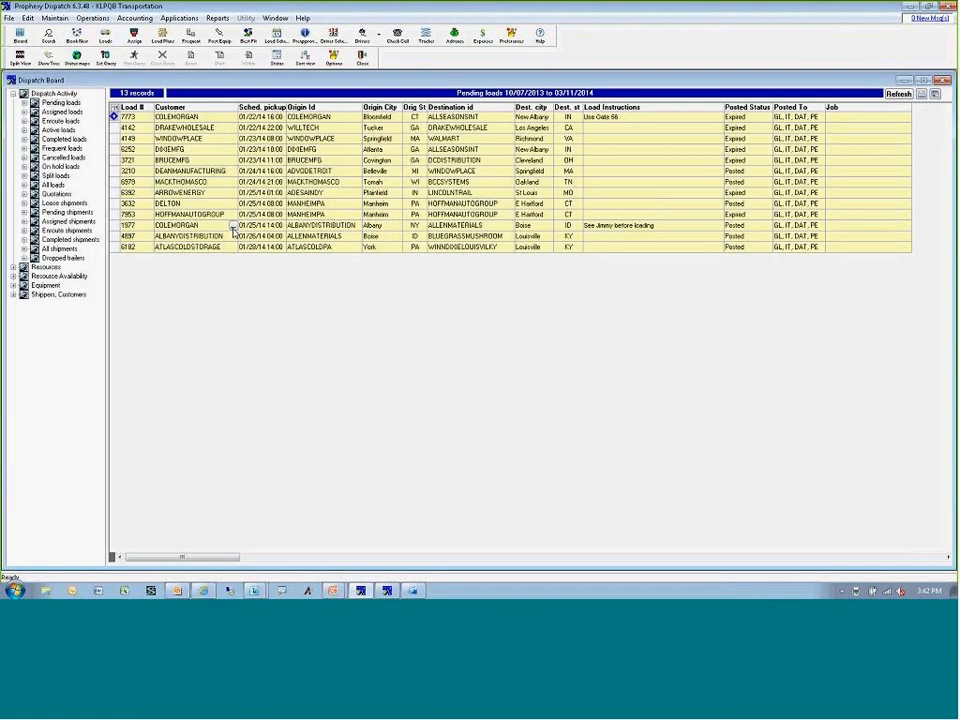
{"action": "left_click", "coordinate": [306, 140]}
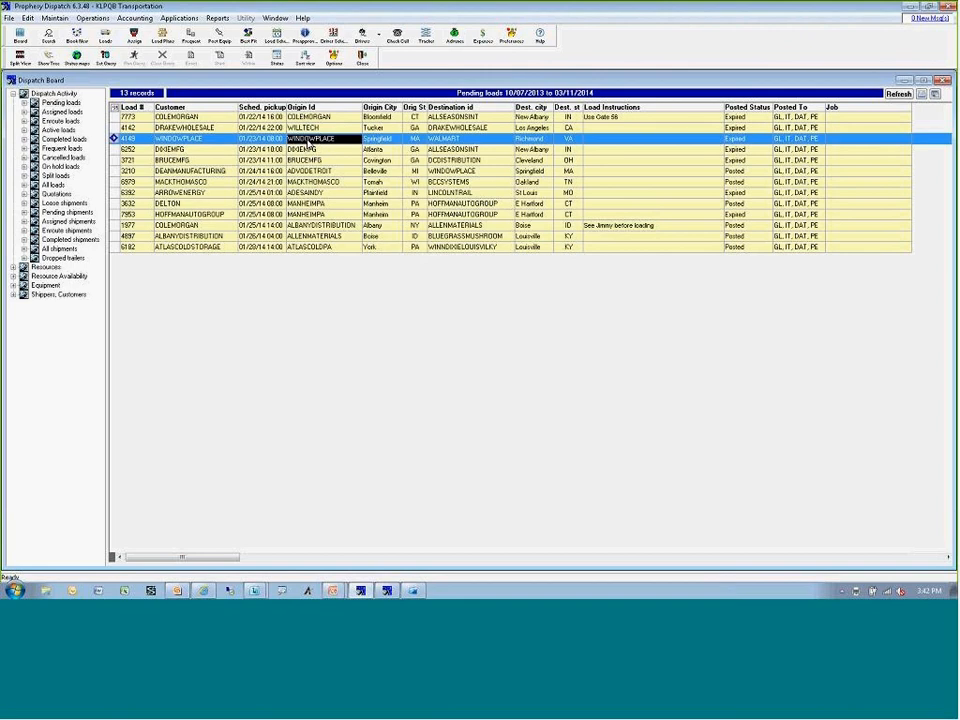
{"action": "double_click", "coordinate": [306, 142]}
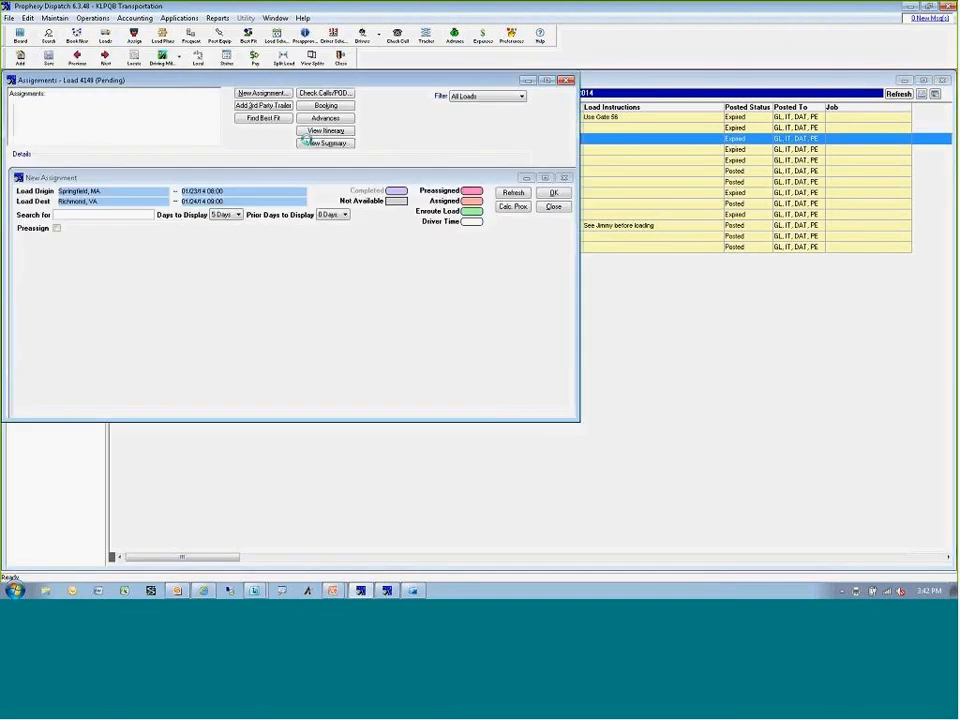
Review CELADON's certificate of insurance request from the load's carrier list, and return out of the dispatch board without saving the load.
{"action": "left_click", "coordinate": [246, 242]}
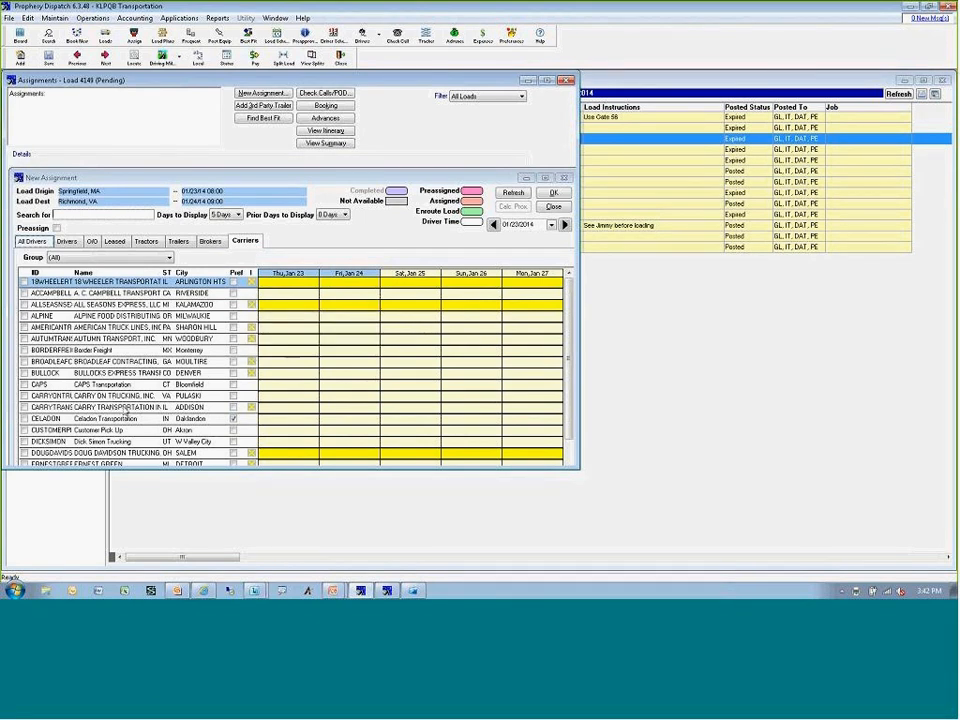
{"action": "left_click", "coordinate": [115, 418]}
{"action": "right_click", "coordinate": [114, 420]}
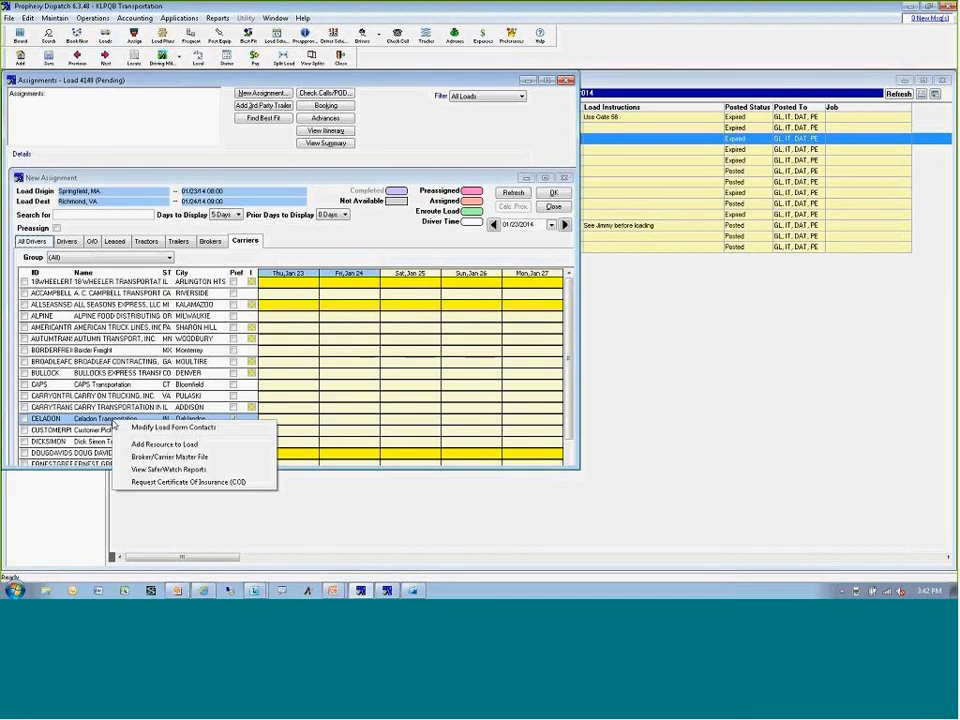
{"action": "left_click", "coordinate": [144, 483]}
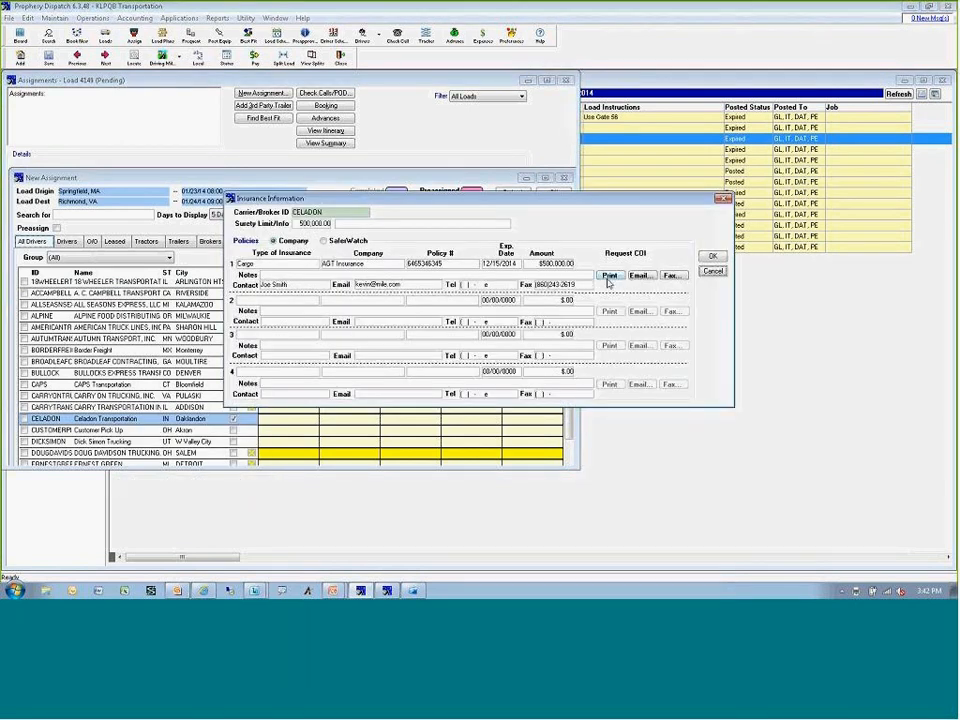
{"action": "left_click", "coordinate": [712, 273]}
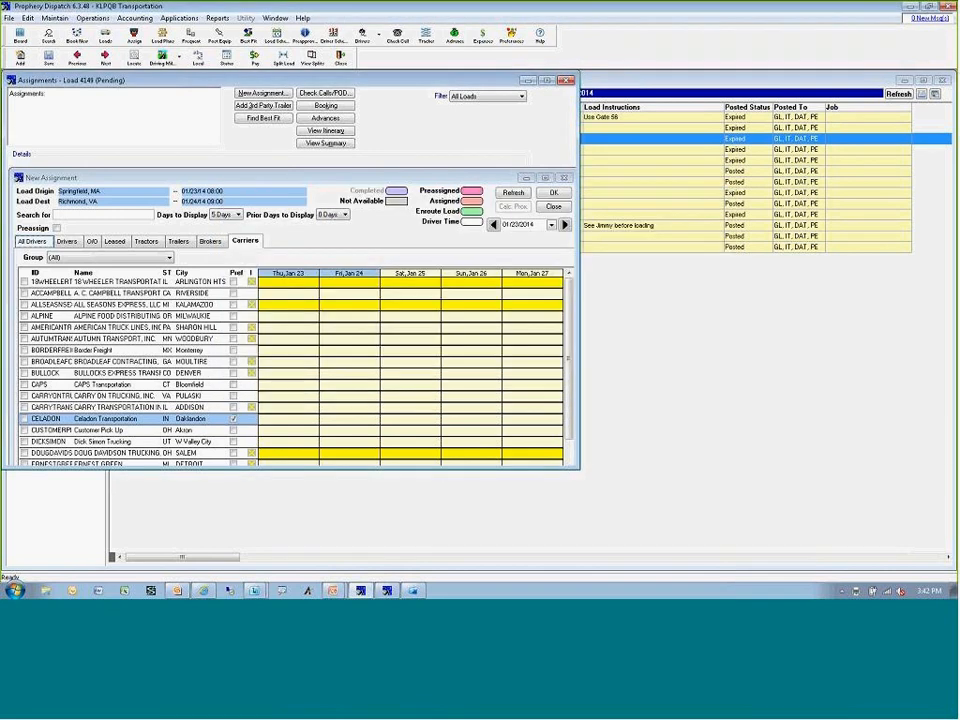
{"action": "left_click", "coordinate": [565, 179]}
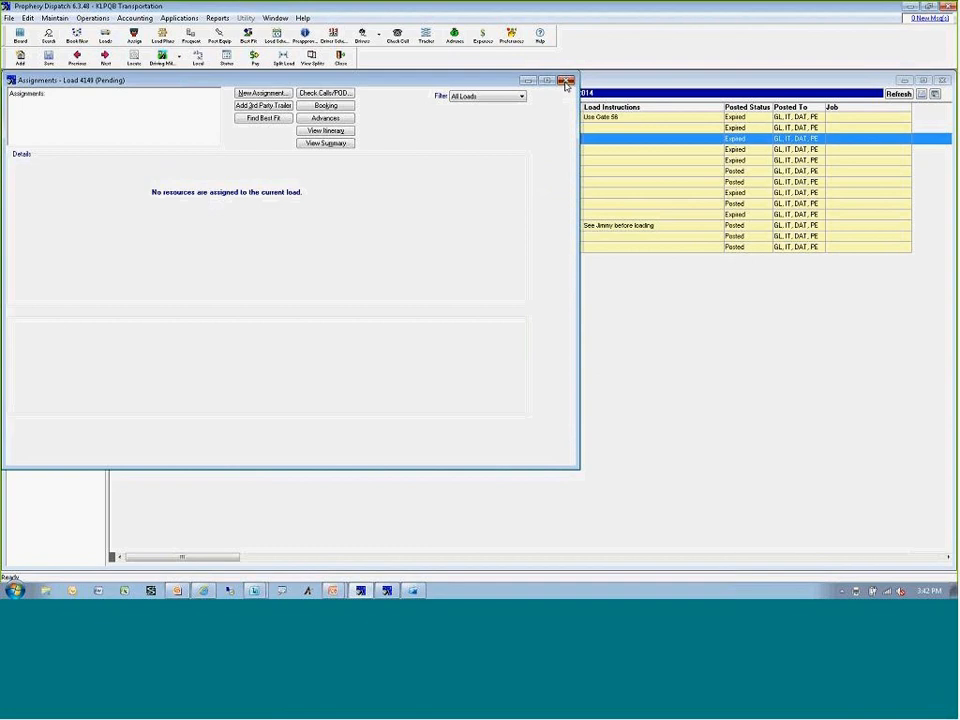
{"action": "left_click", "coordinate": [565, 81]}
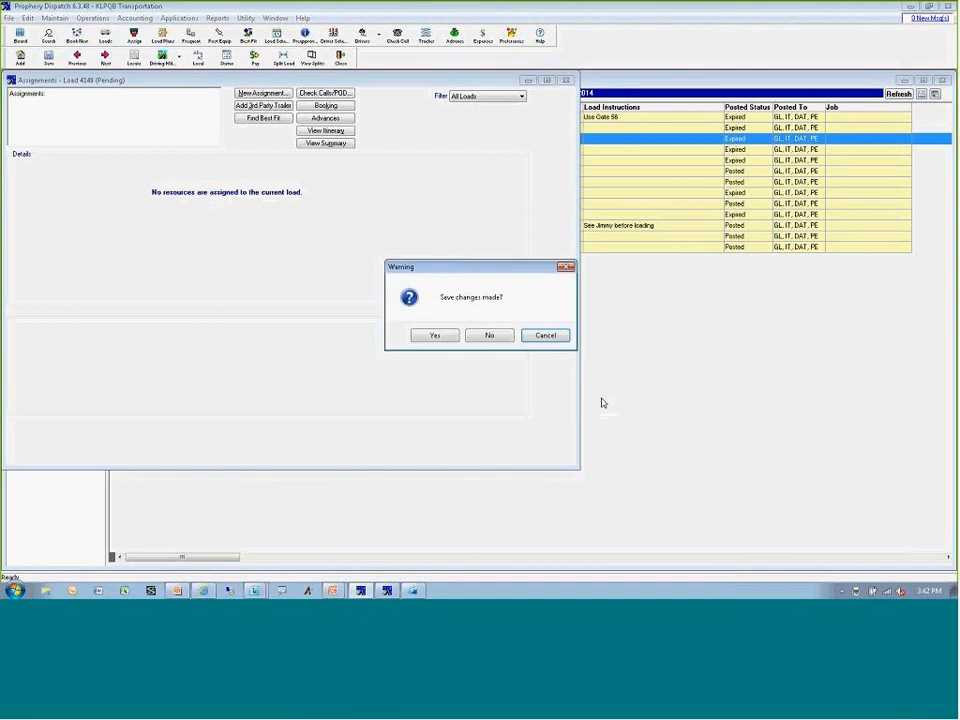
{"action": "left_click", "coordinate": [492, 335]}
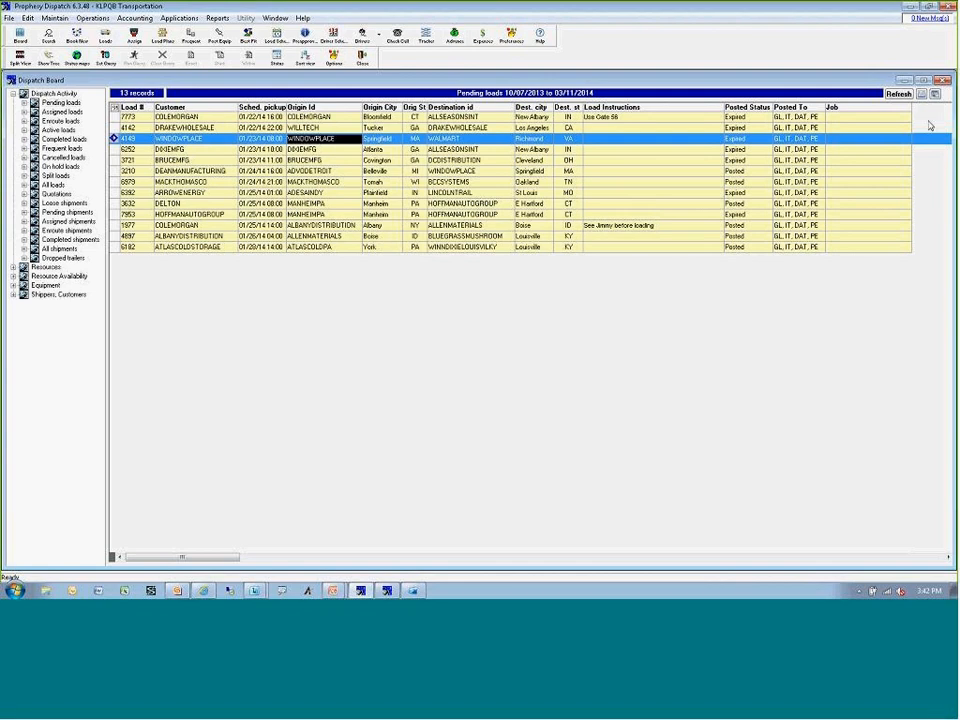
{"action": "left_click", "coordinate": [942, 81]}
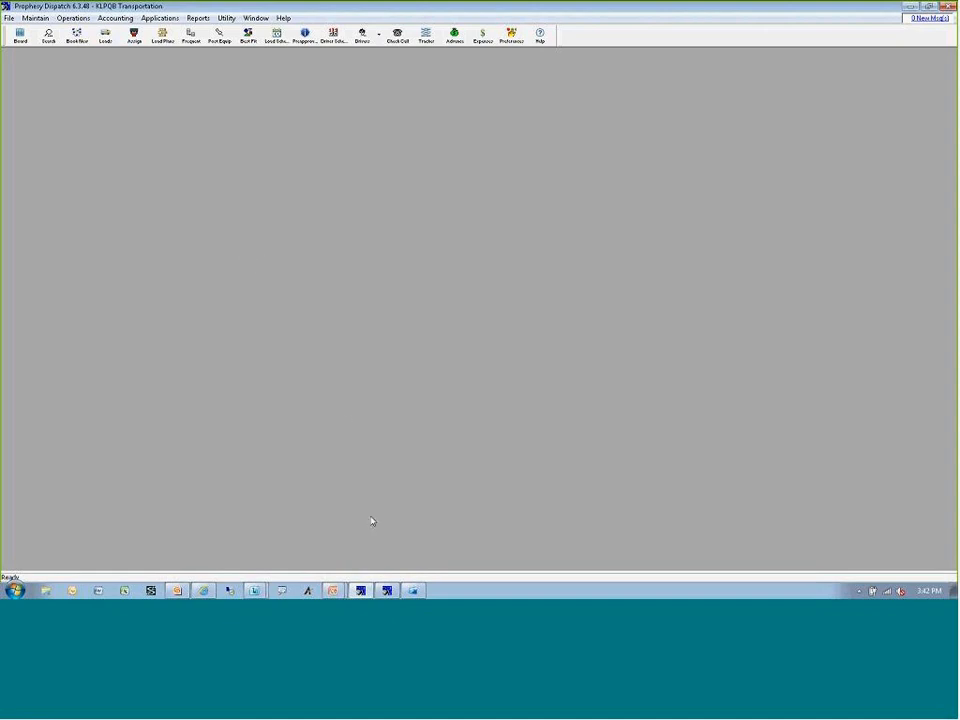
Switch to QuickBooks and review ALBANYDISTRIBUTION's invoice 8627 dated 01/06/2014 from the customer's transactions, closing both afterward.
{"action": "left_click", "coordinate": [414, 592]}
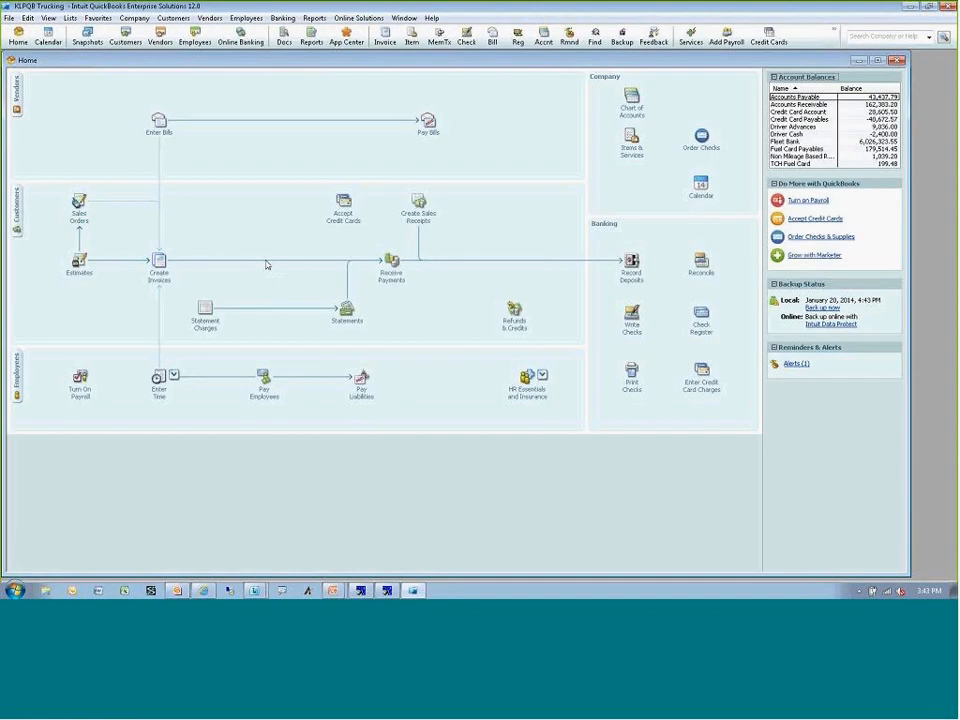
{"action": "left_click", "coordinate": [15, 224]}
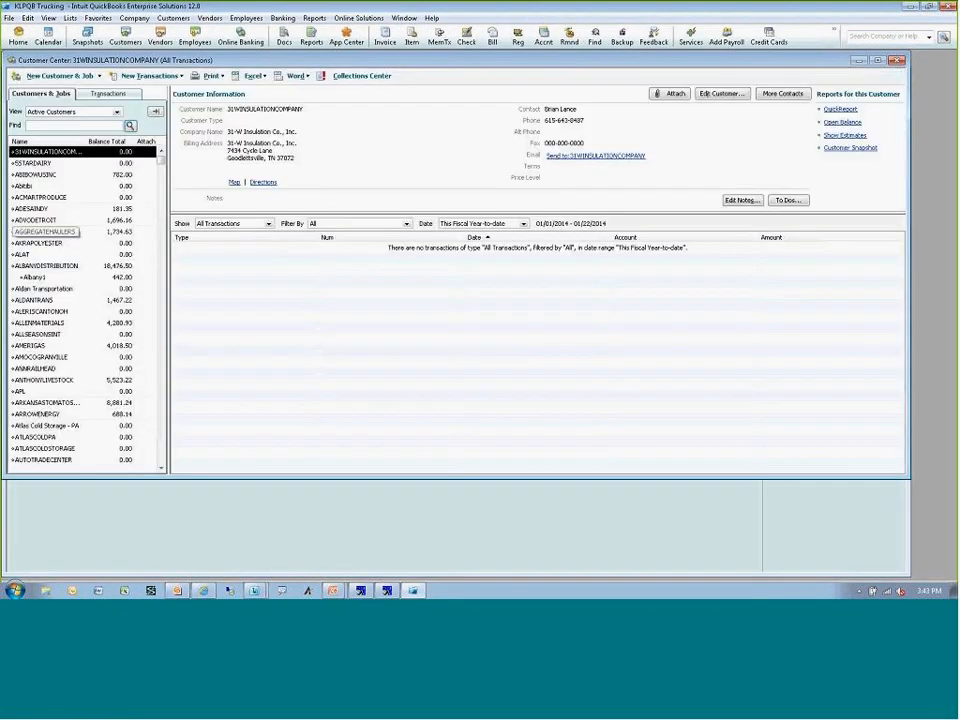
{"action": "left_click", "coordinate": [62, 266]}
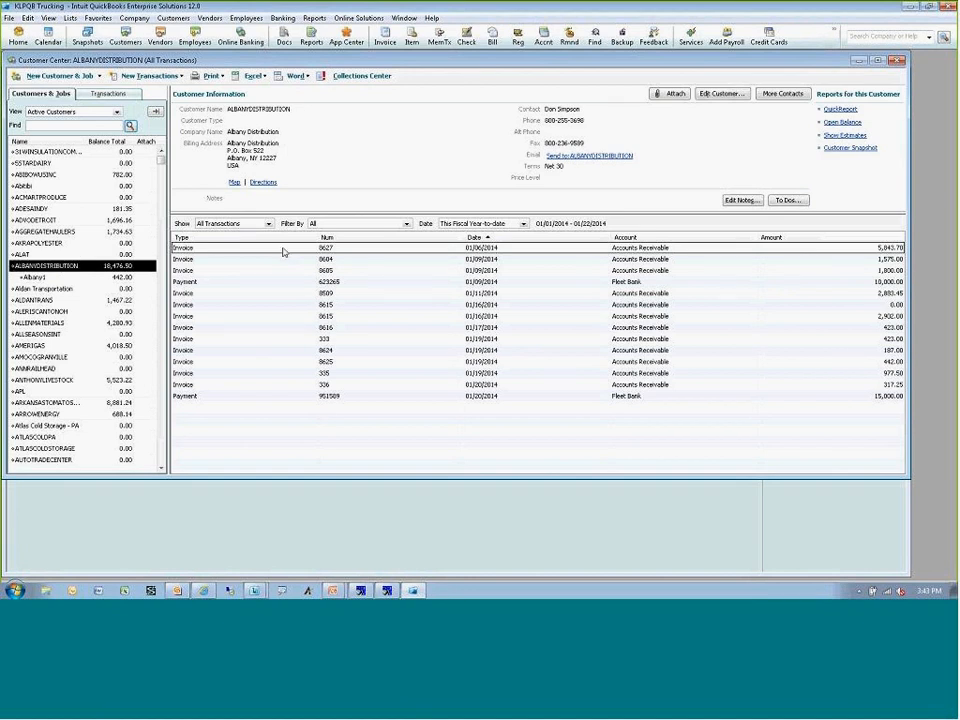
{"action": "left_click", "coordinate": [357, 251]}
{"action": "double_click", "coordinate": [358, 252]}
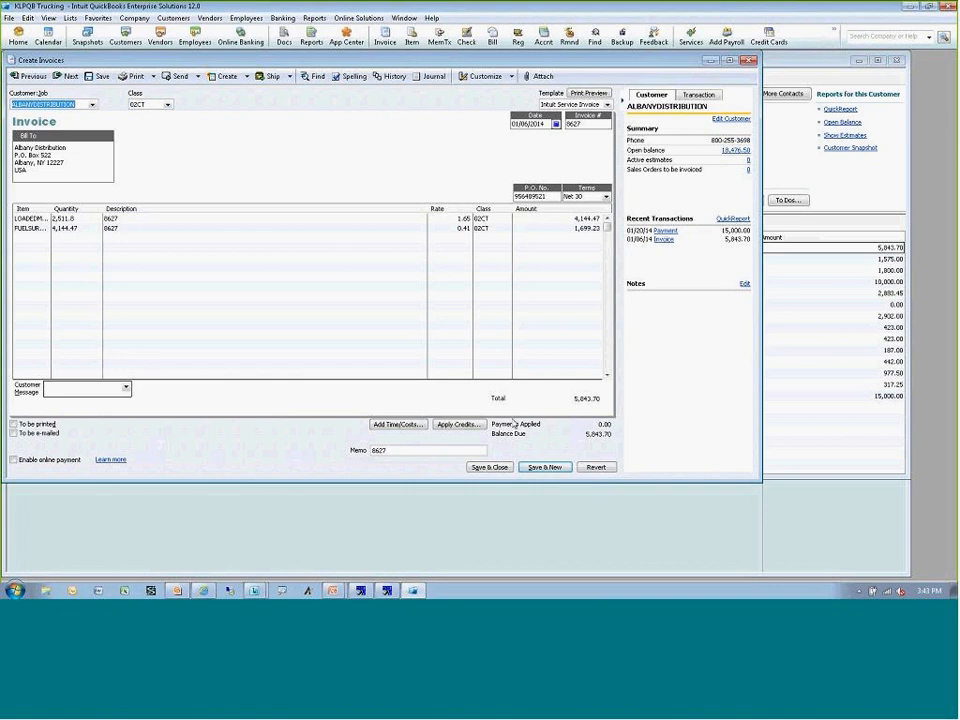
{"action": "left_click", "coordinate": [752, 66]}
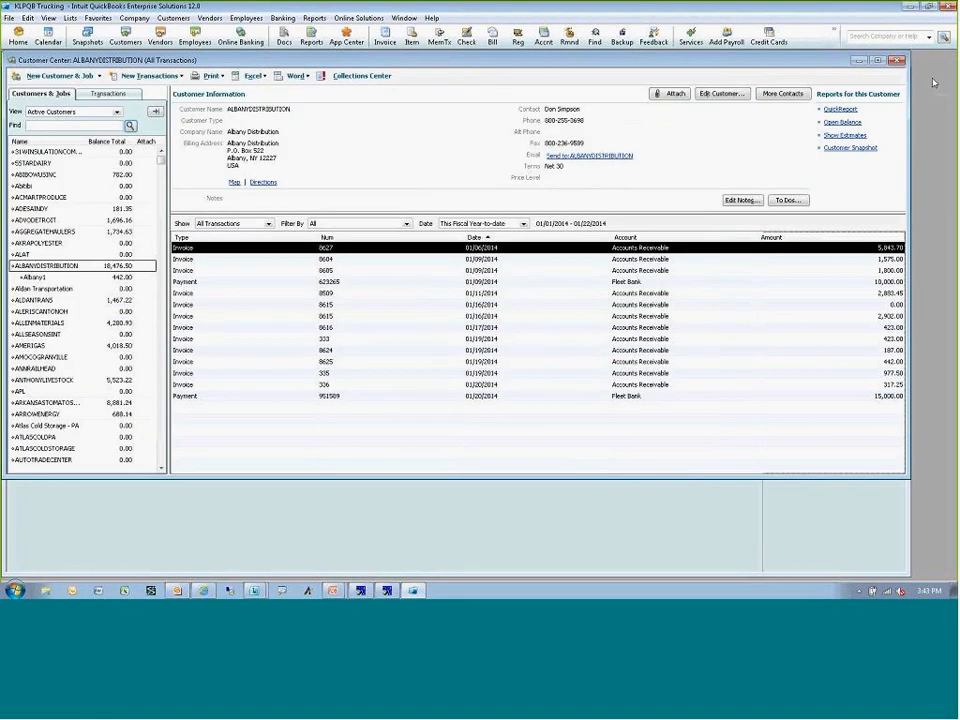
{"action": "left_click", "coordinate": [898, 61]}
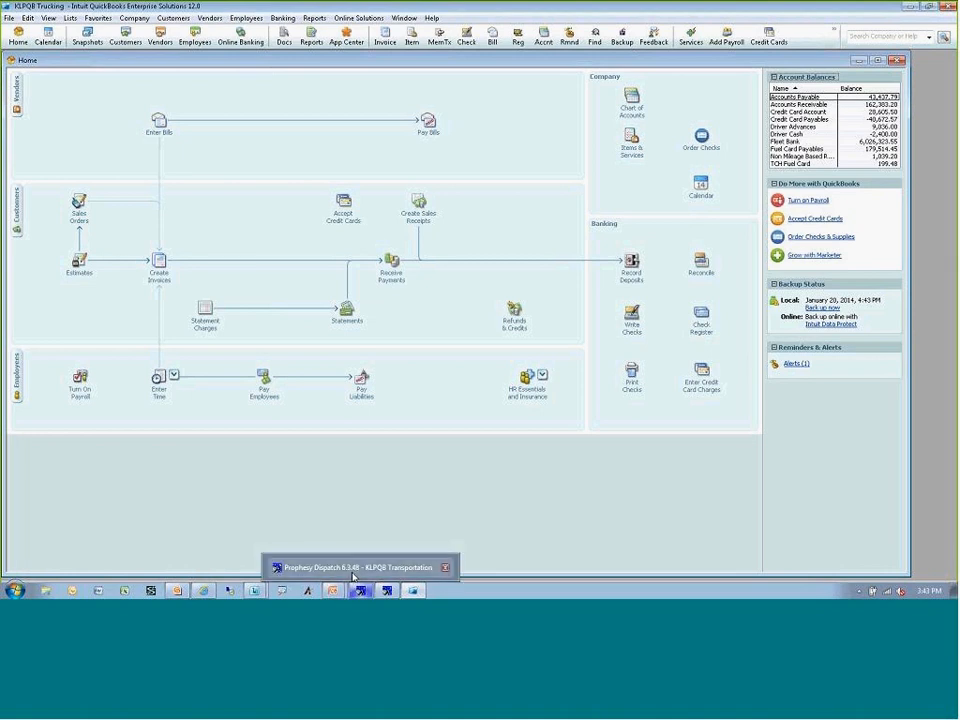
Switch to Prophesy Dispatch and filter the freight bills for printing and posting to those previously posted.
{"action": "left_click", "coordinate": [353, 577]}
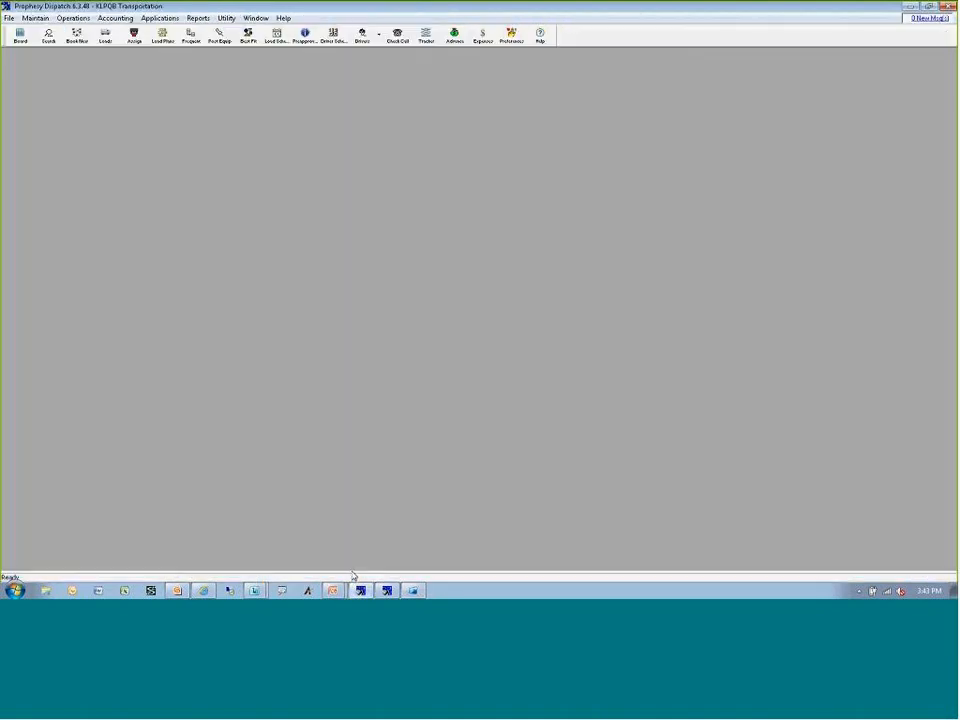
{"action": "left_click", "coordinate": [115, 18]}
{"action": "left_click", "coordinate": [121, 31]}
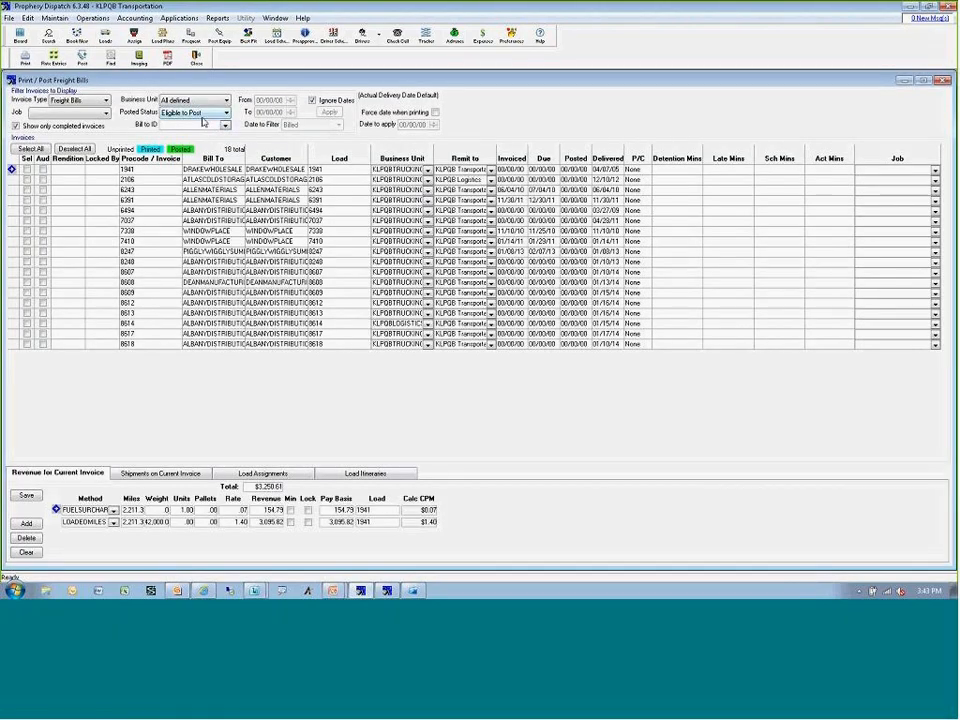
{"action": "left_click", "coordinate": [203, 117]}
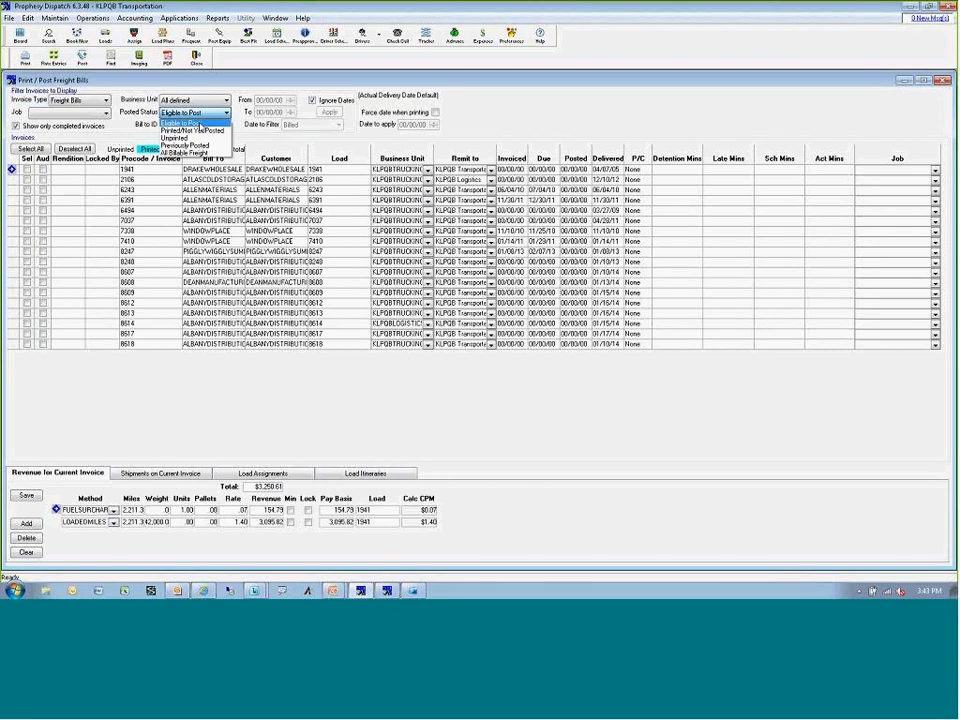
{"action": "left_click", "coordinate": [196, 145]}
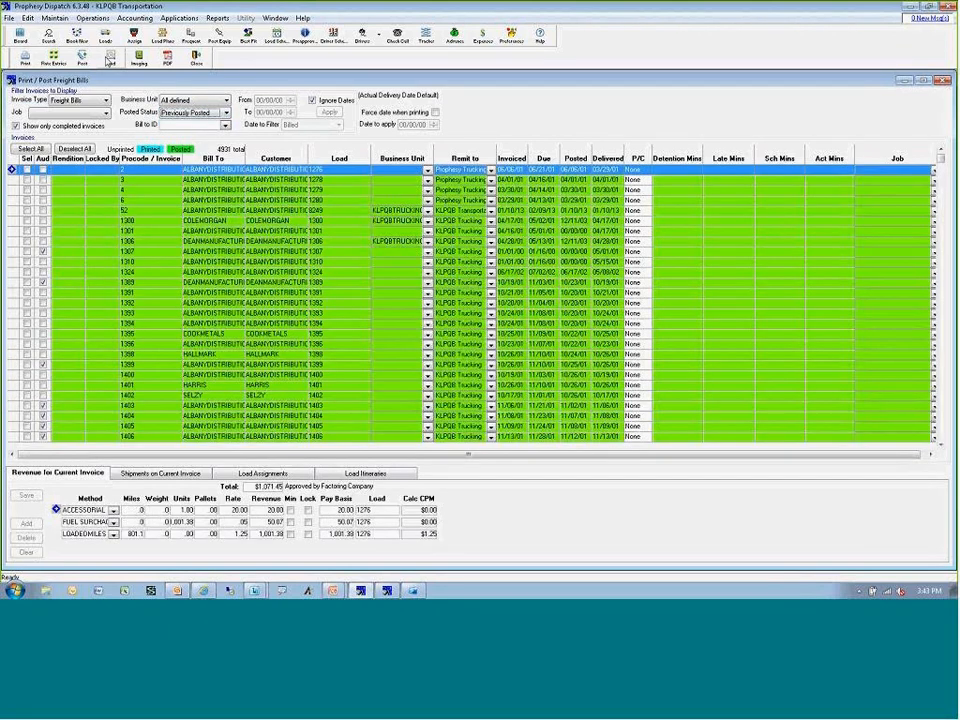
Find the posted freight bill whose procode begins with 8627 and select it in the invoice list.
{"action": "left_click", "coordinate": [112, 60]}
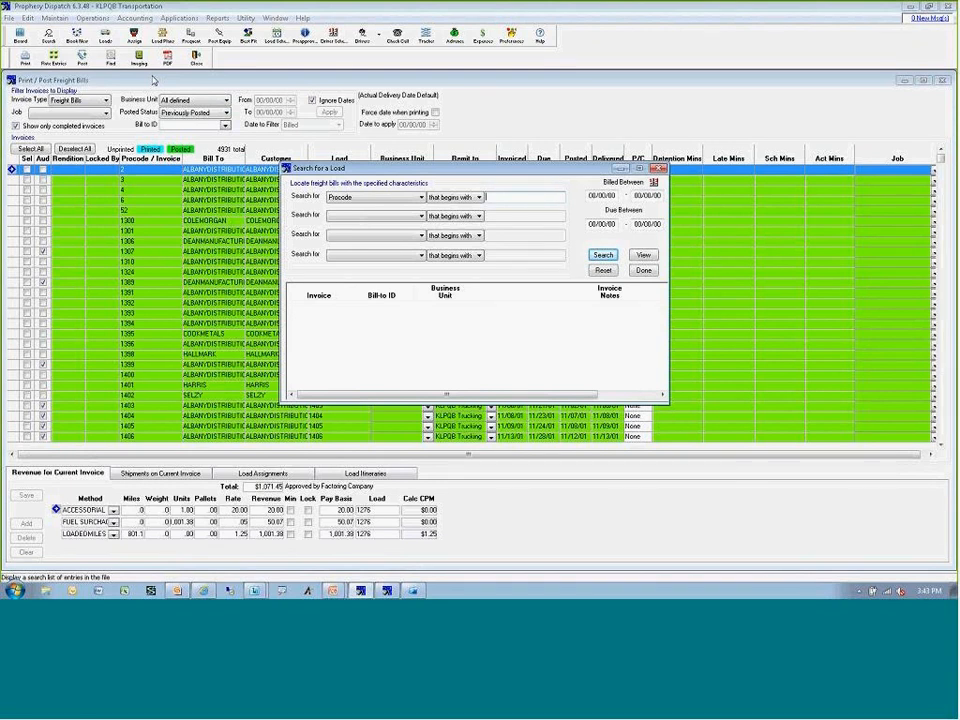
{"action": "type", "text": "8627"}
{"action": "key", "text": "Return"}
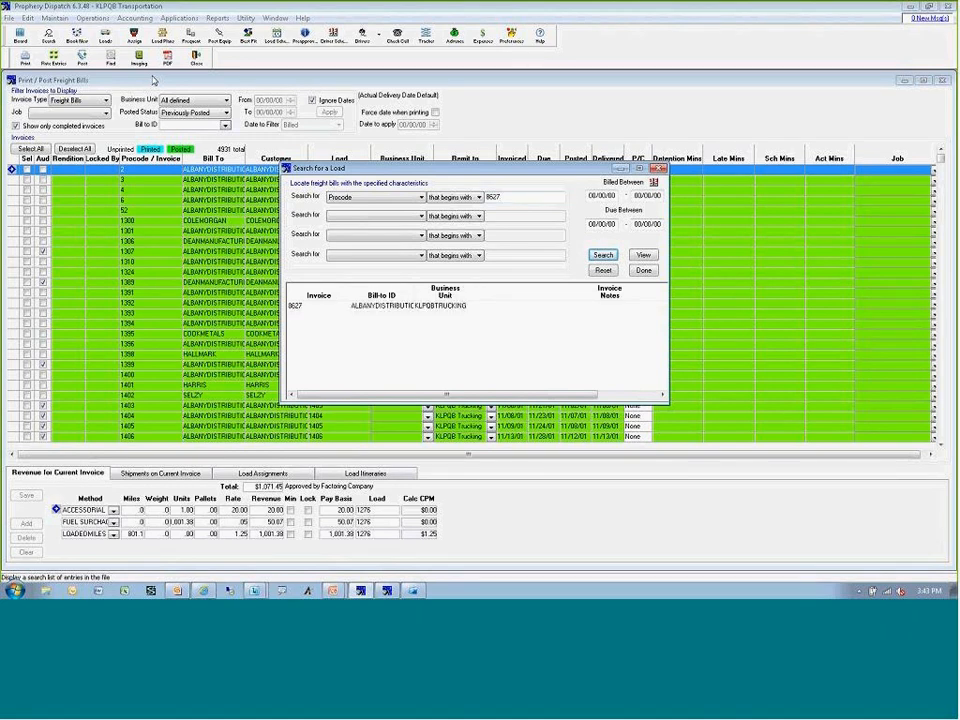
{"action": "double_click", "coordinate": [398, 305]}
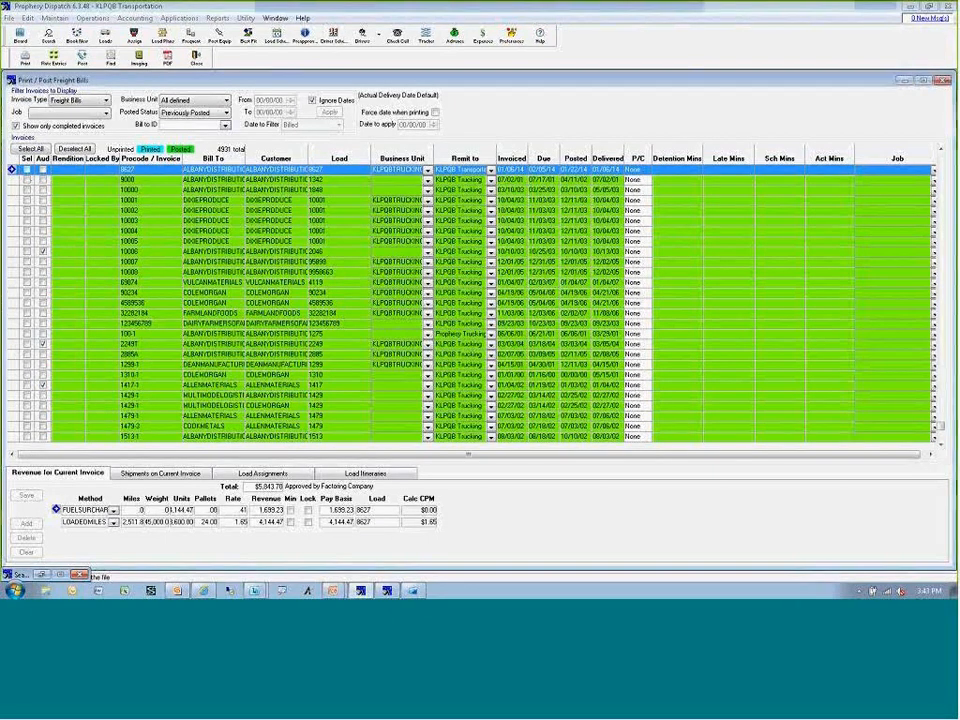
Reverse the posted freight bill 8627 for ALBANYDISTRIBUTION.
{"action": "right_click", "coordinate": [234, 172]}
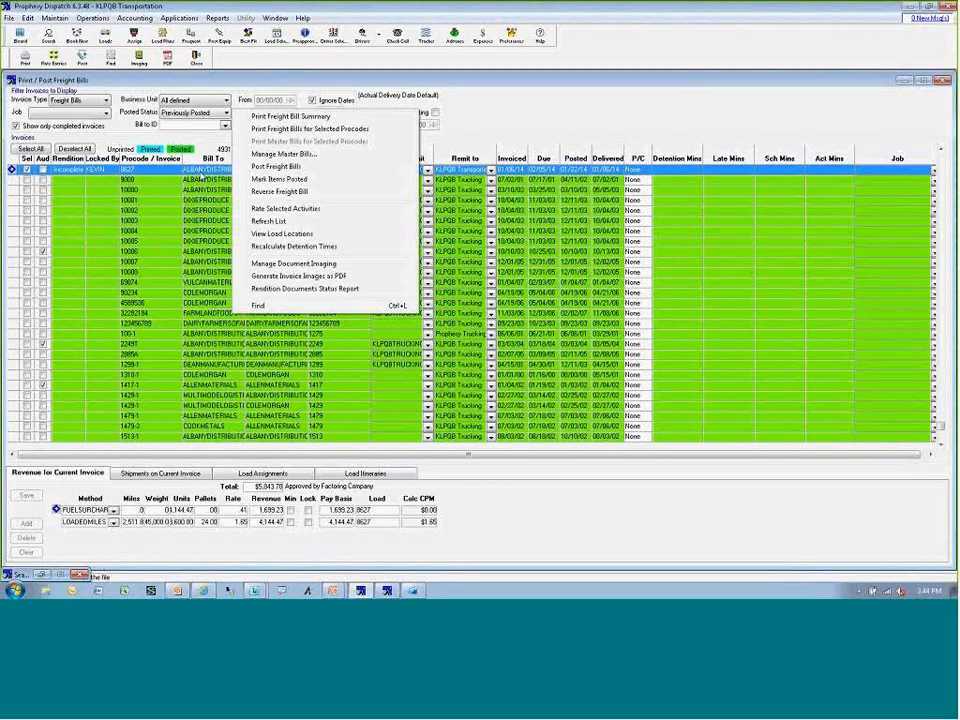
{"action": "left_click", "coordinate": [256, 191]}
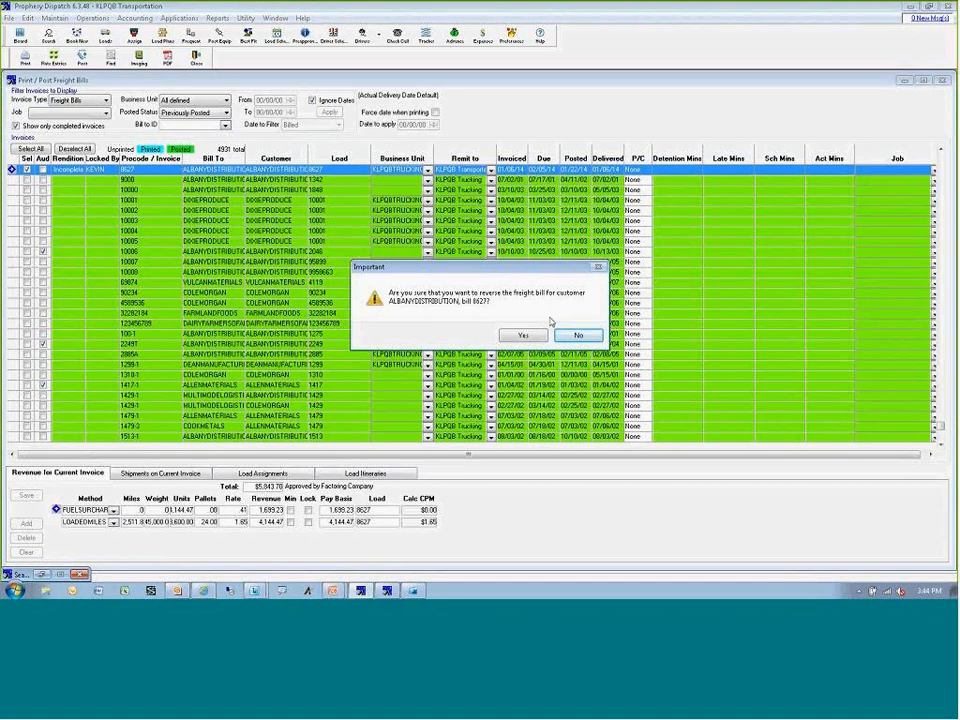
{"action": "left_click", "coordinate": [525, 337]}
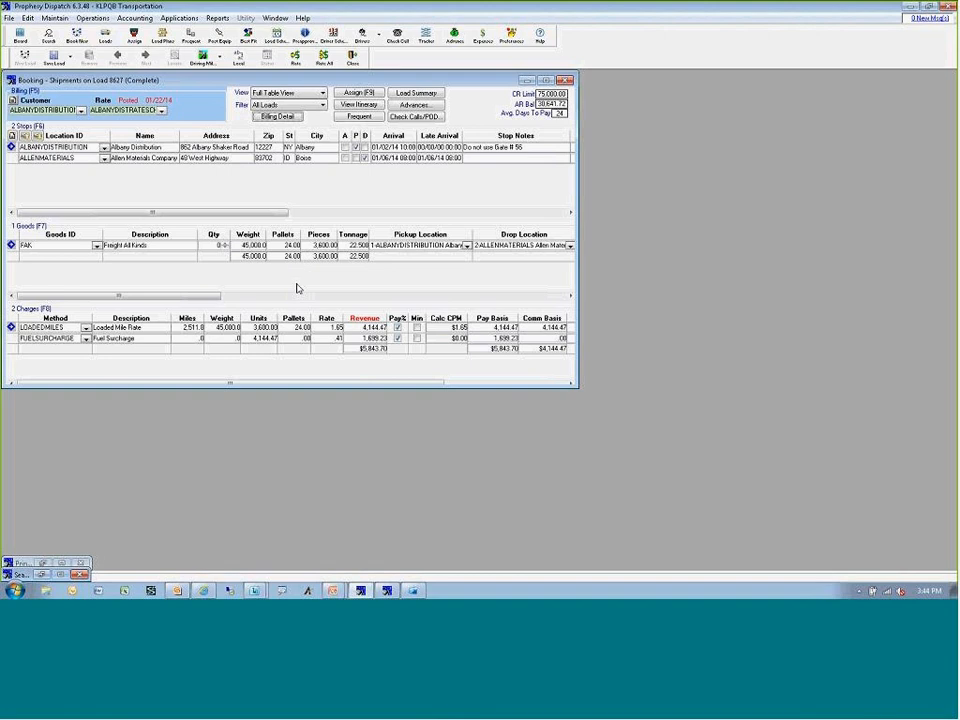
Set the loaded miles rate on load 8627 to 1.50, save the load and close its booking to complete the reversal.
{"action": "left_click", "coordinate": [325, 328]}
{"action": "left_click", "coordinate": [325, 328]}
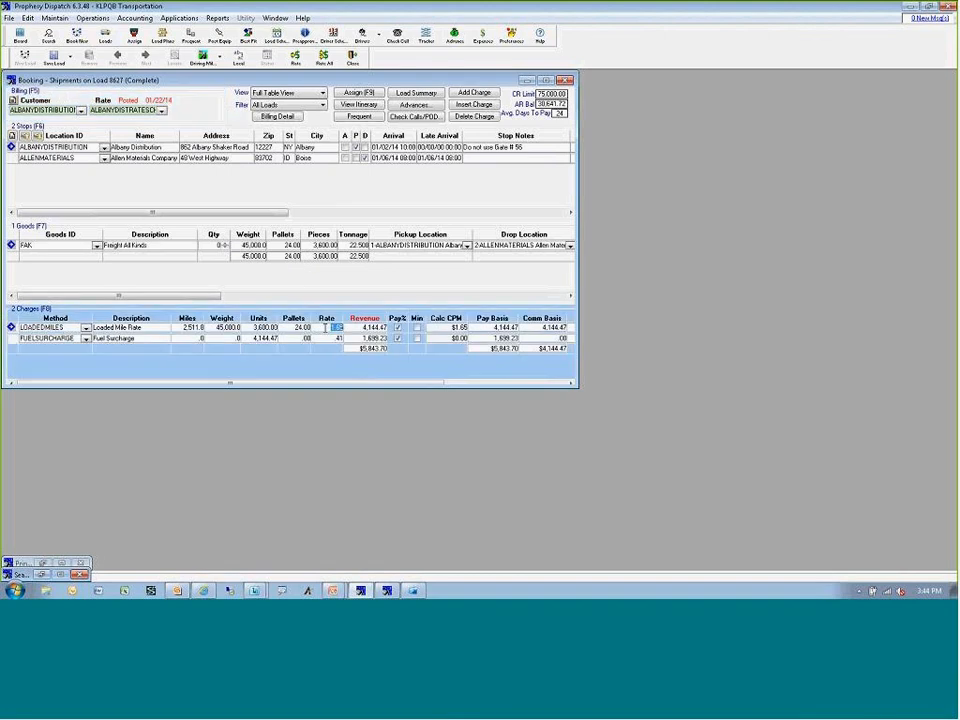
{"action": "type", "text": "1.5"}
{"action": "key", "text": "Tab"}
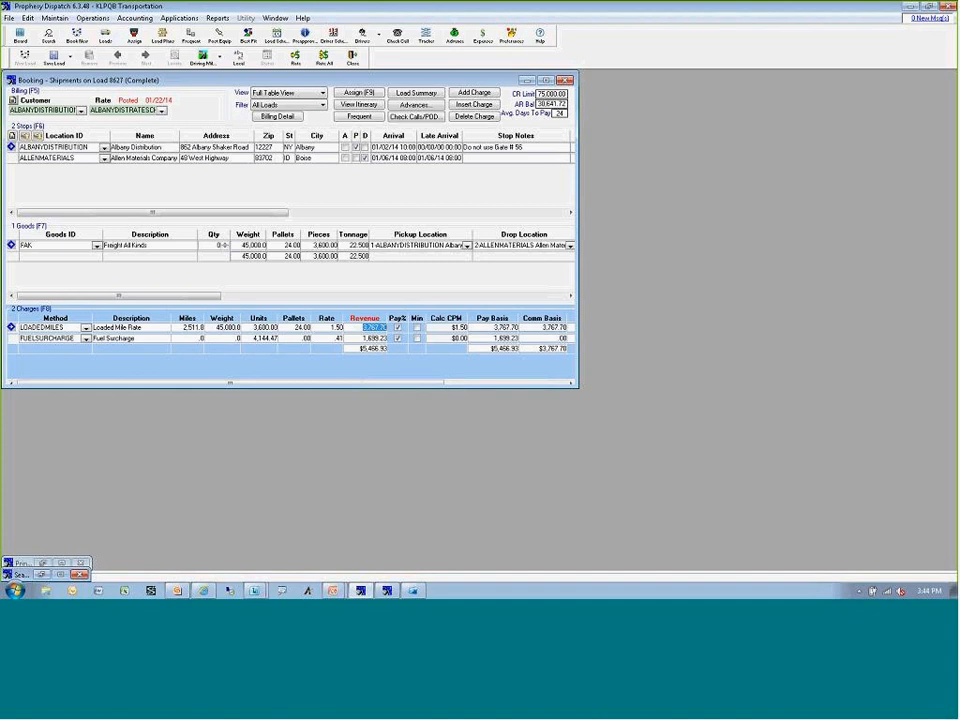
{"action": "left_click", "coordinate": [54, 60]}
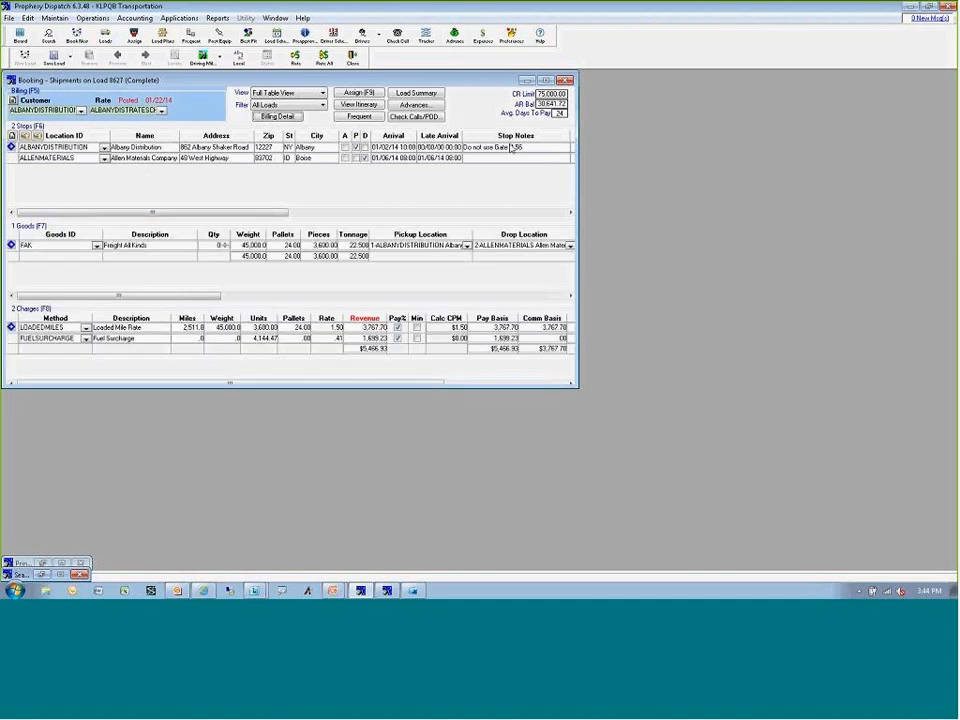
{"action": "left_click", "coordinate": [565, 81]}
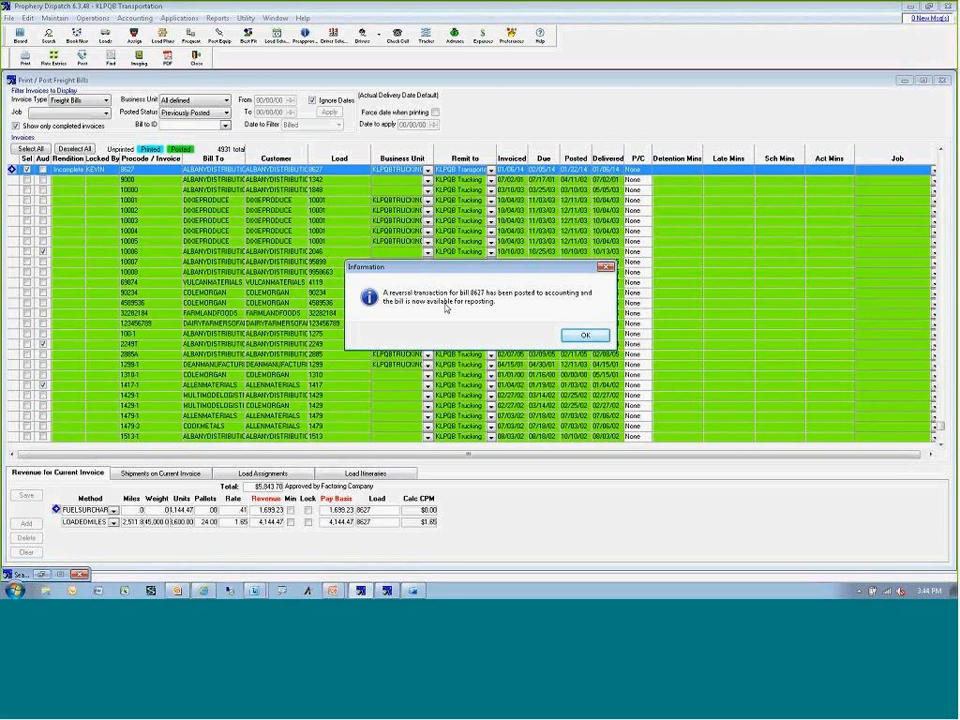
{"action": "left_click", "coordinate": [583, 336]}
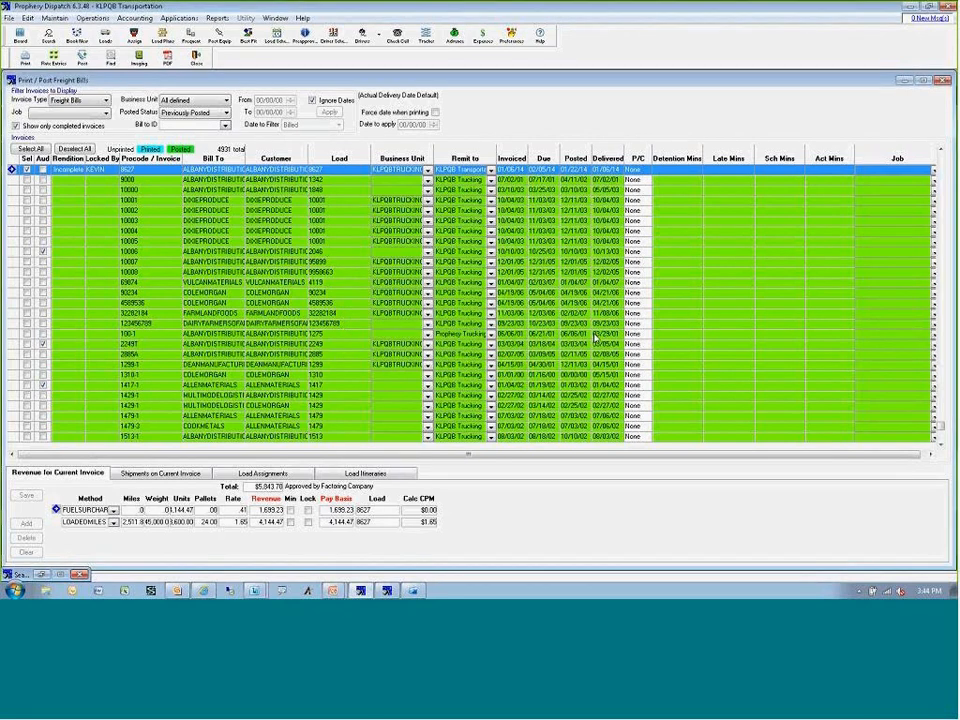
Filter the freight bills to those eligible to post and make ALBANYDISTRIBUTION freight bill 8627 the current one, selected for processing.
{"action": "left_click", "coordinate": [218, 113]}
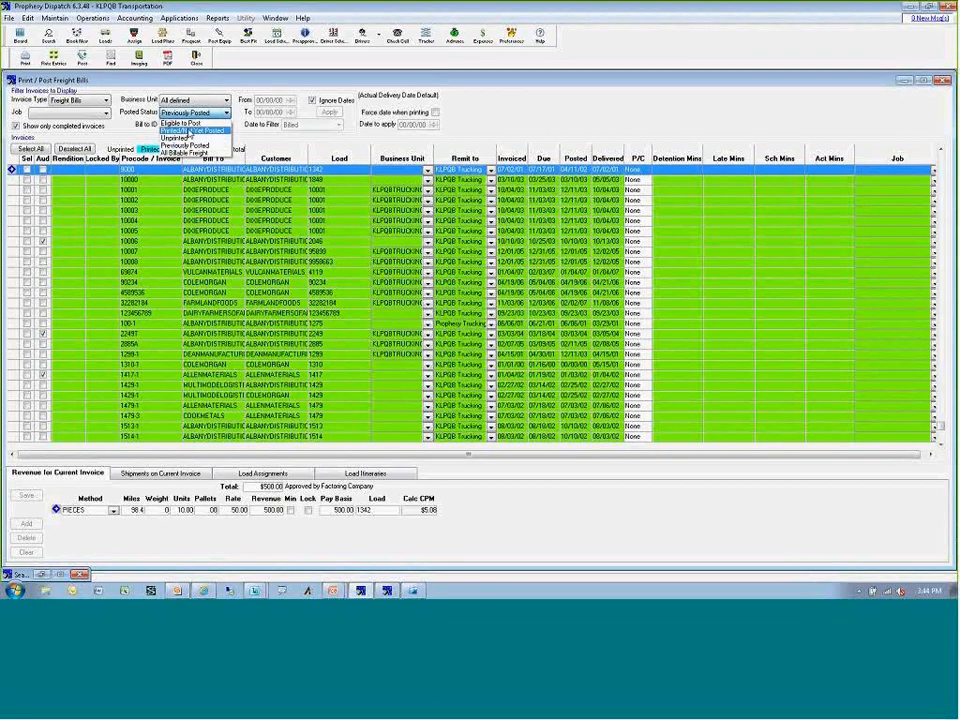
{"action": "left_click", "coordinate": [192, 130]}
{"action": "left_click", "coordinate": [193, 125]}
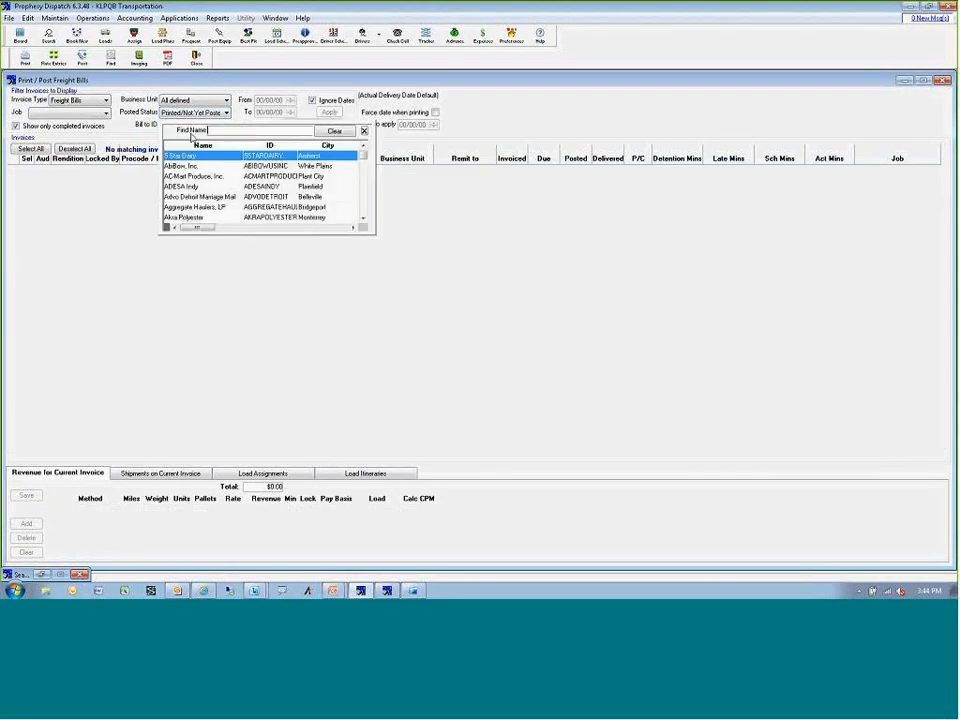
{"action": "left_click", "coordinate": [364, 131]}
{"action": "left_click", "coordinate": [226, 112]}
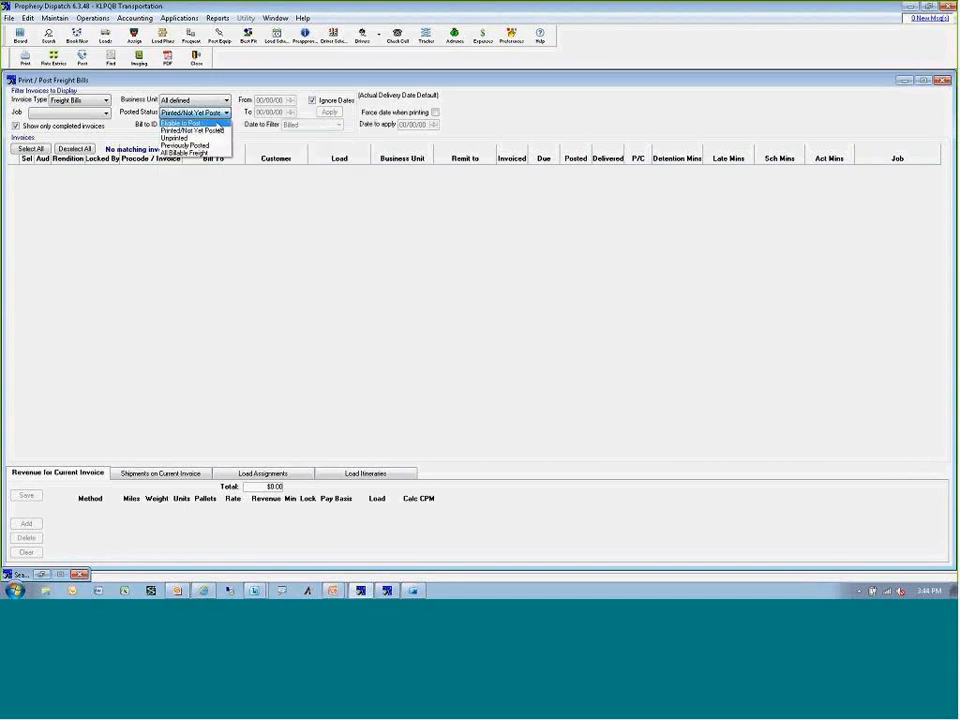
{"action": "left_click", "coordinate": [180, 123]}
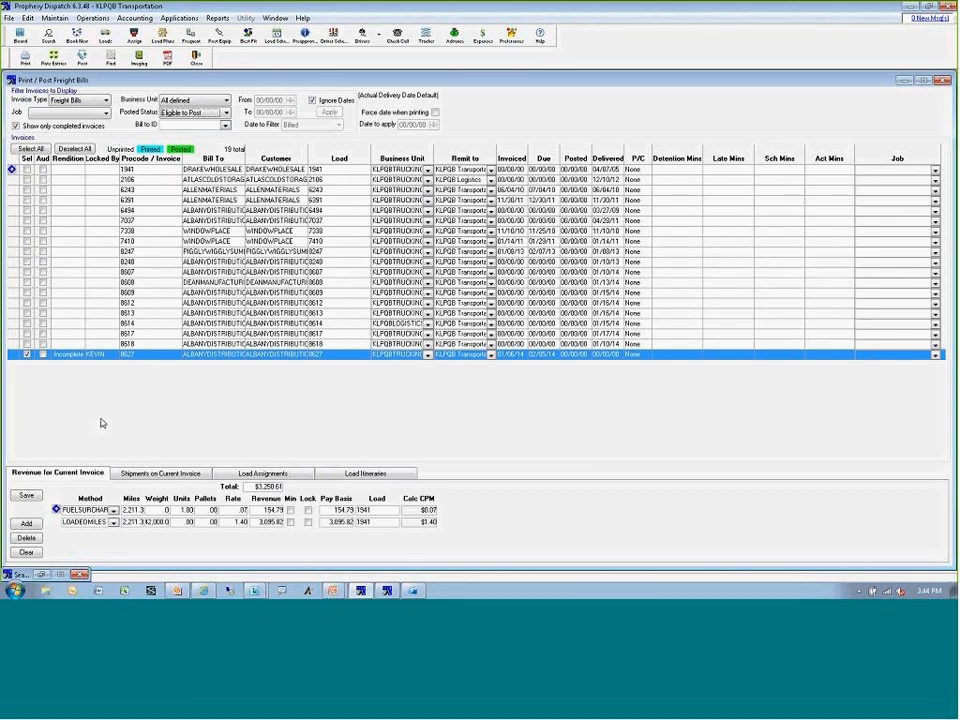
{"action": "double_click", "coordinate": [27, 357]}
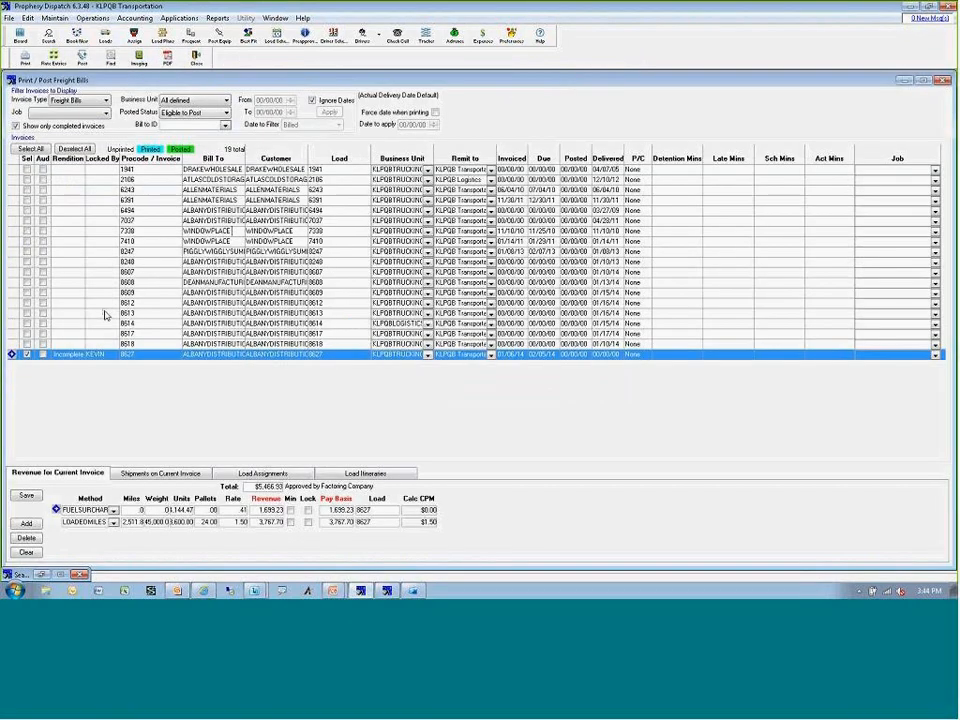
Generate the printed version of corrected freight bill 8627 and close its preview.
{"action": "left_click", "coordinate": [27, 58]}
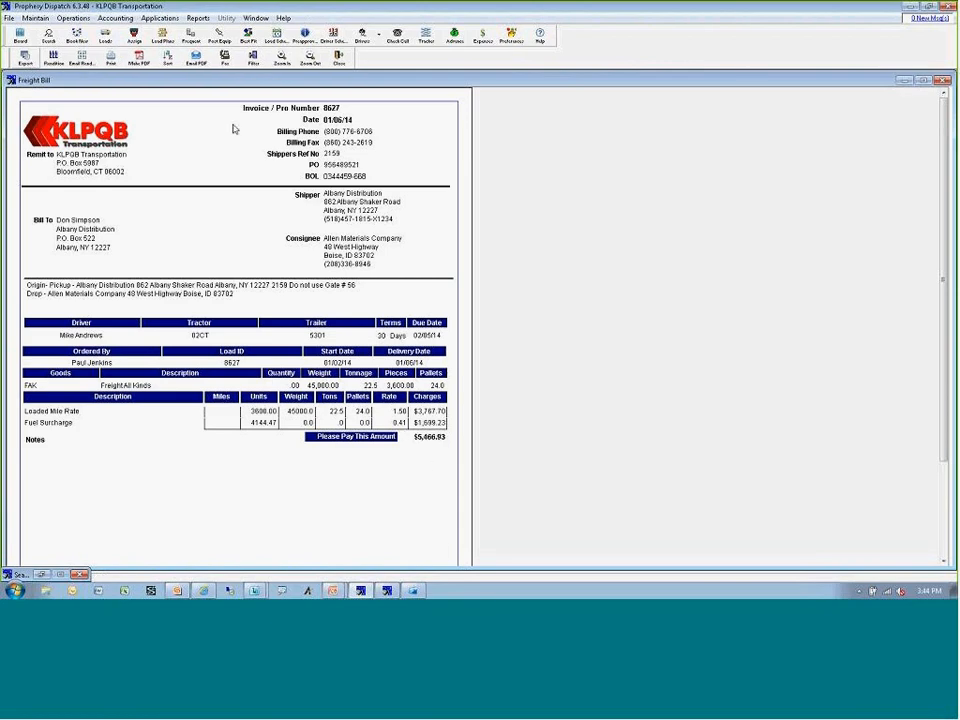
{"action": "left_click", "coordinate": [339, 58]}
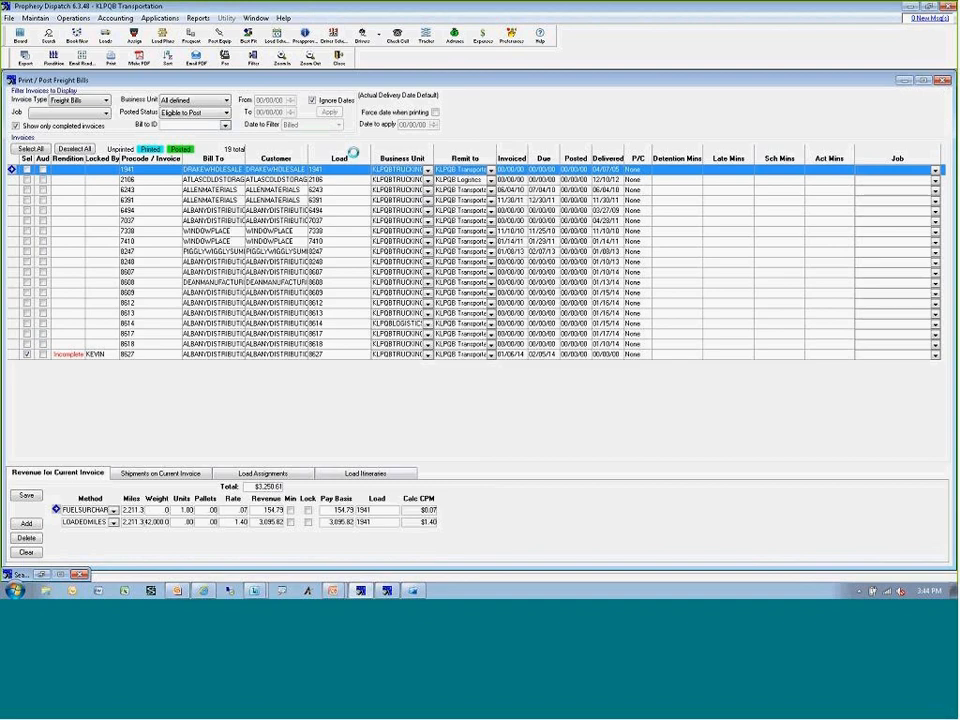
{"action": "left_click", "coordinate": [522, 341]}
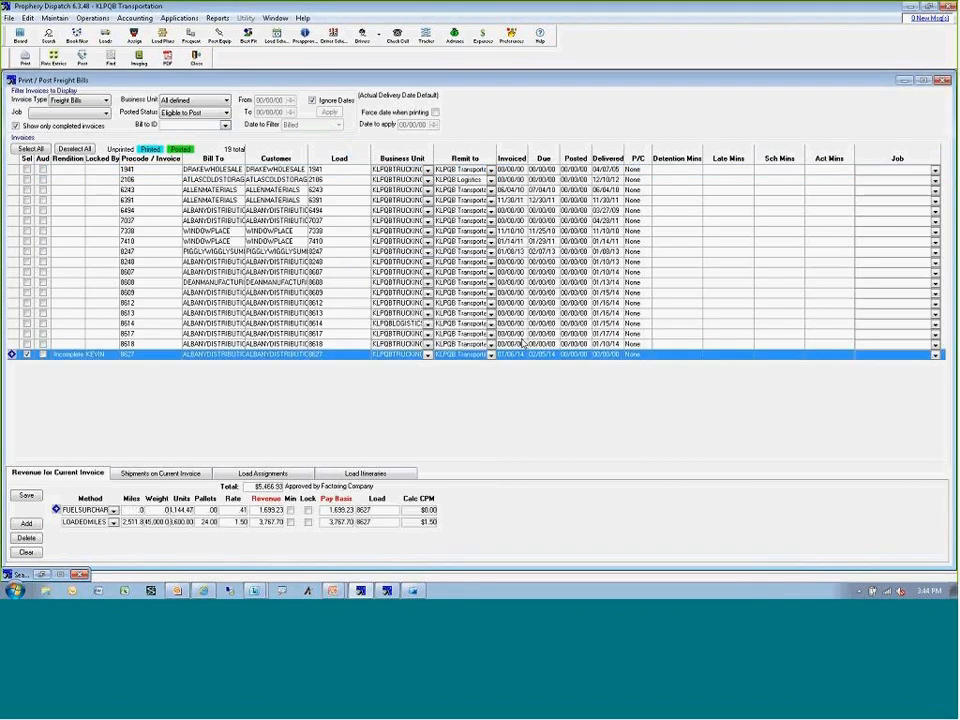
Post freight bill 8627 to Accounts Receivable and close the freight bill printing and posting window.
{"action": "left_click", "coordinate": [83, 57]}
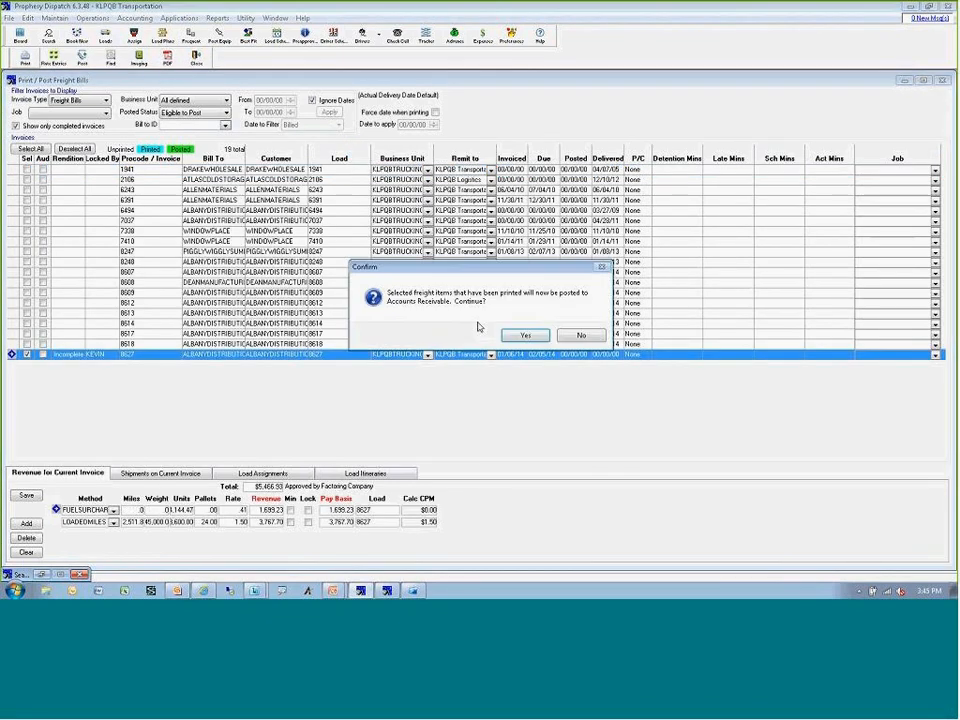
{"action": "left_click", "coordinate": [525, 337]}
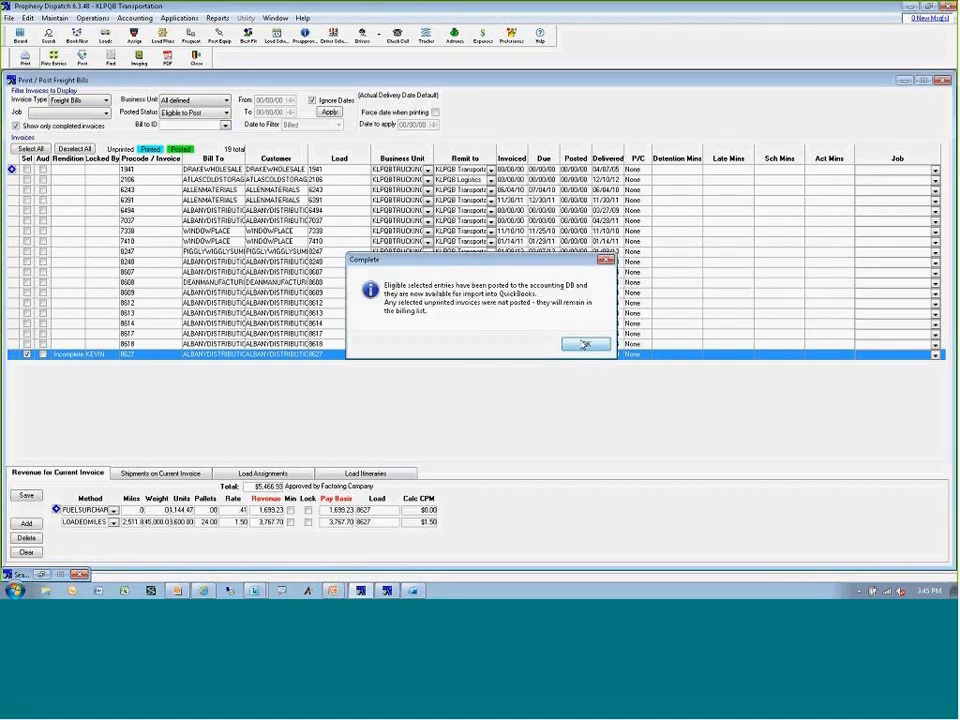
{"action": "left_click", "coordinate": [583, 344]}
{"action": "left_click", "coordinate": [196, 58]}
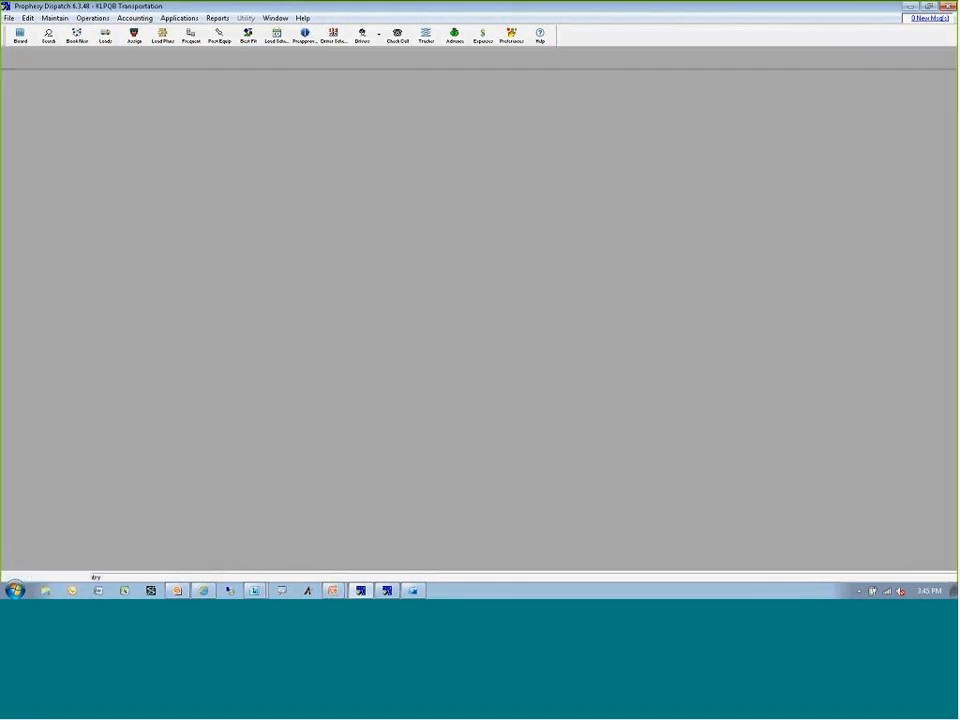
Run the QuickBooks export without importing the latest AR data, process the accounts receivable entries and exit the interface.
{"action": "left_click", "coordinate": [115, 18]}
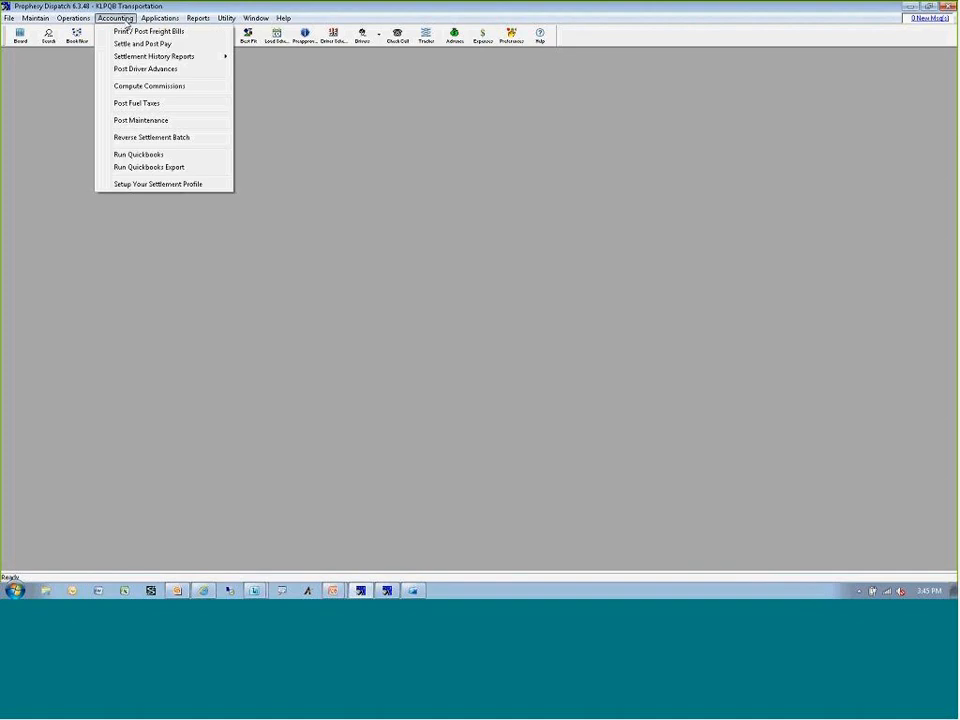
{"action": "left_click", "coordinate": [150, 167]}
{"action": "double_click", "coordinate": [417, 263]}
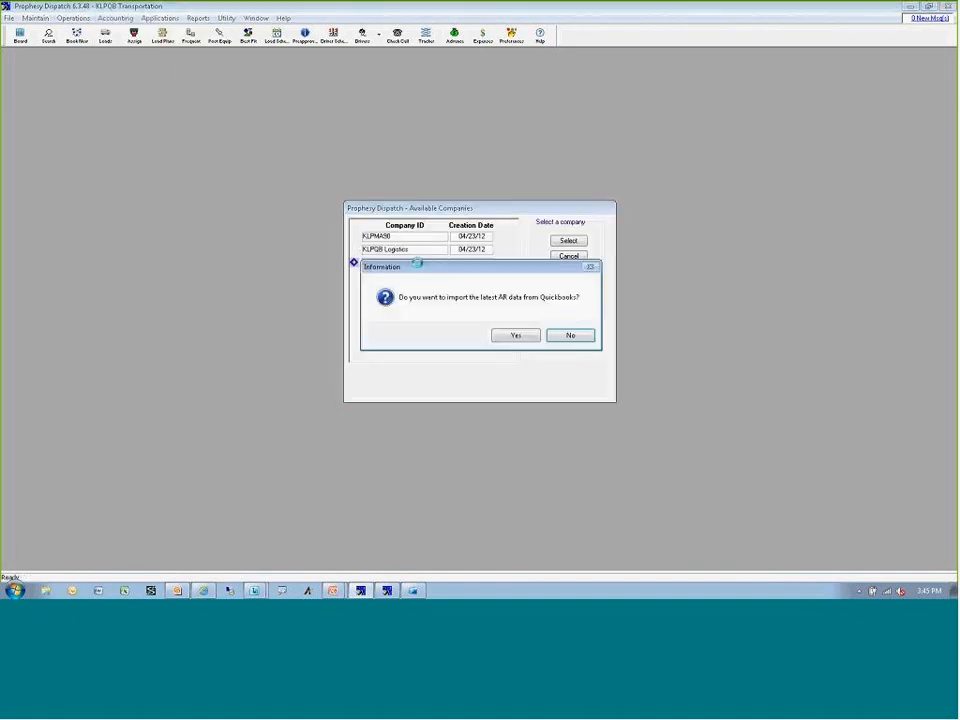
{"action": "left_click", "coordinate": [568, 335]}
{"action": "left_click", "coordinate": [415, 330]}
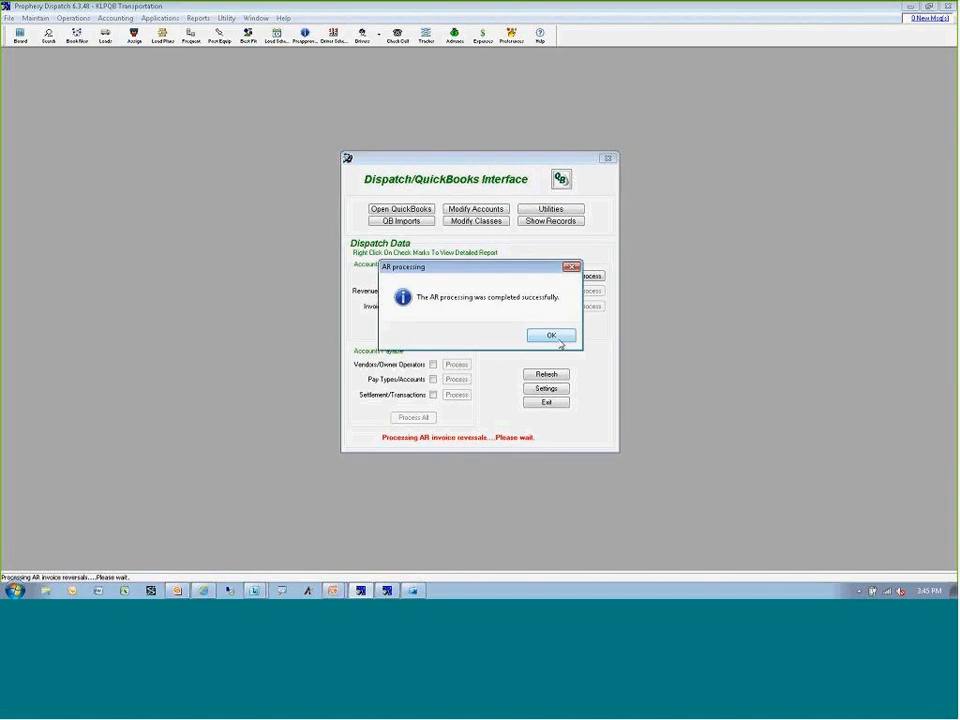
{"action": "left_click", "coordinate": [559, 338]}
{"action": "left_click", "coordinate": [553, 402]}
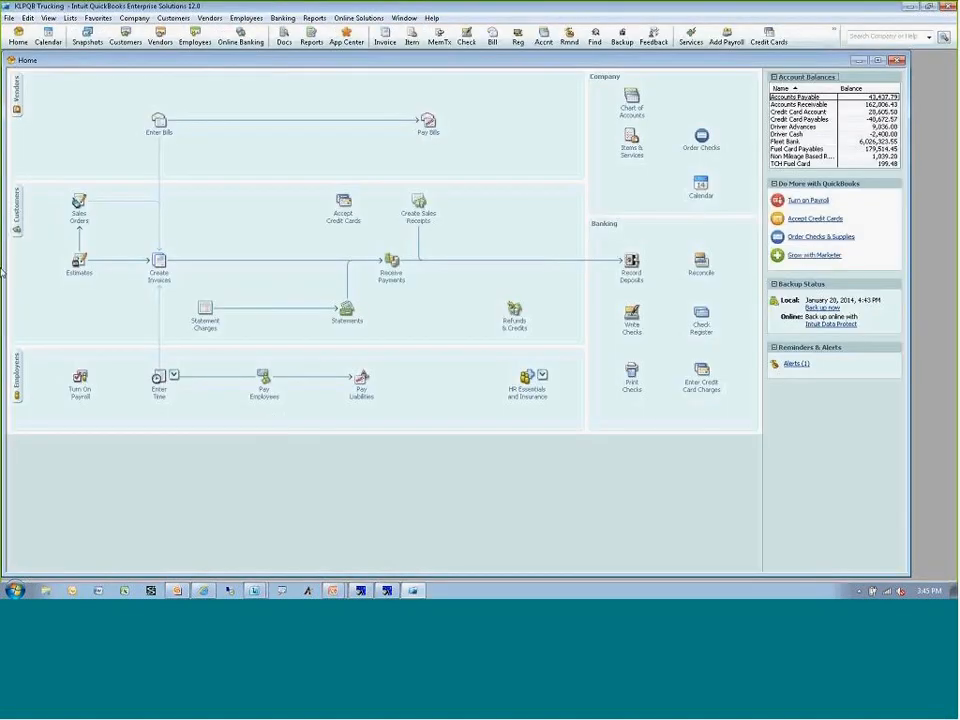
In the QuickBooks customer center, examine both invoices numbered 8627 for ALBANYDISTRIBUTION, closing each invoice and the customer center.
{"action": "left_click", "coordinate": [15, 224]}
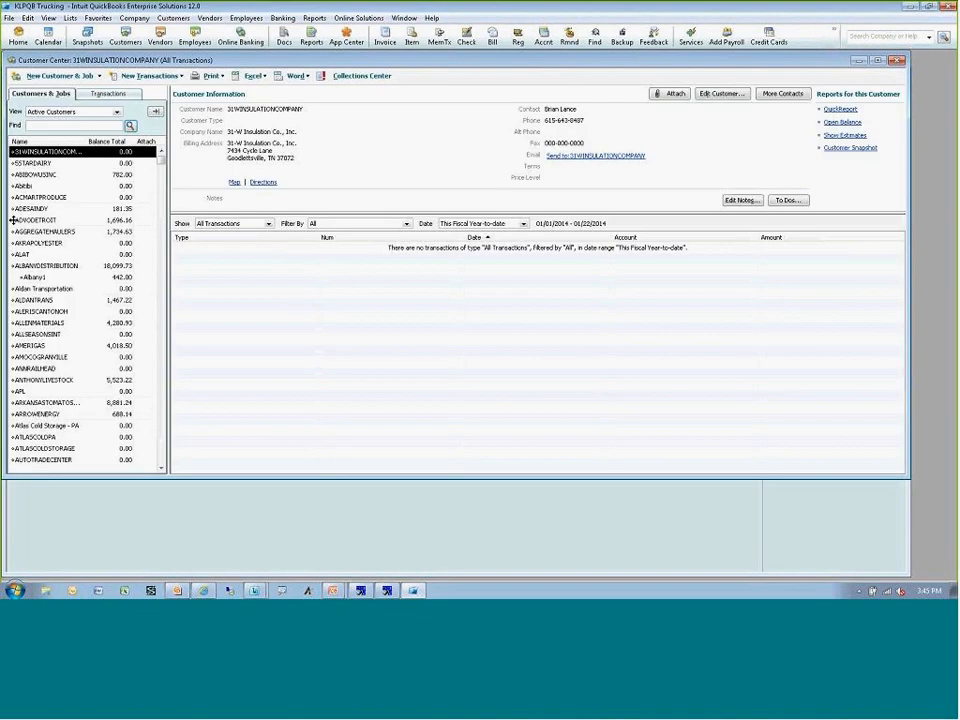
{"action": "left_click", "coordinate": [44, 266]}
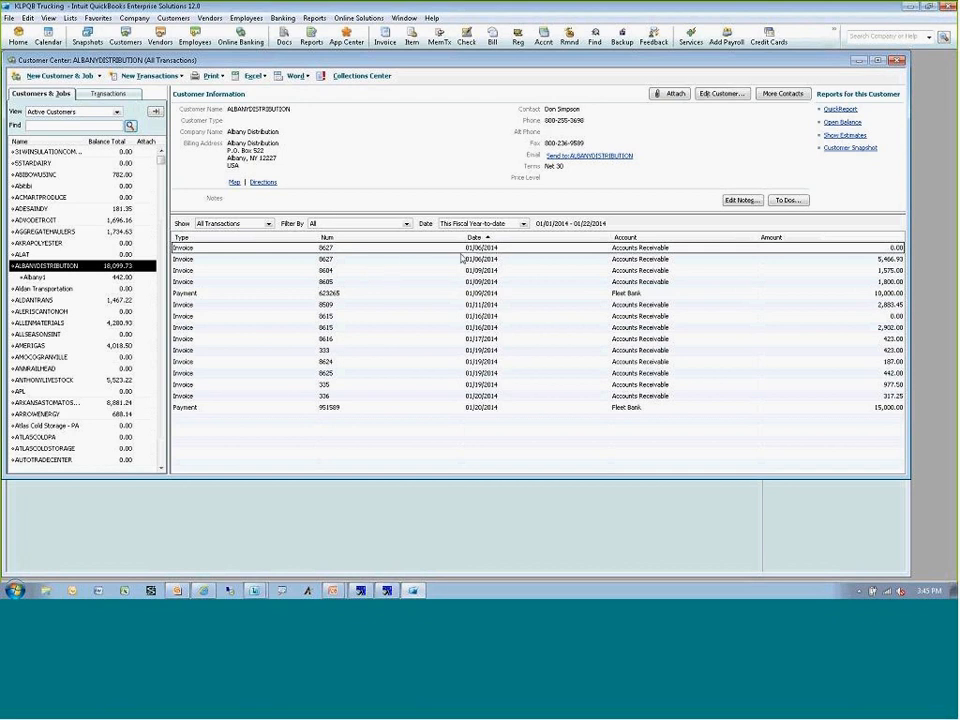
{"action": "double_click", "coordinate": [398, 248]}
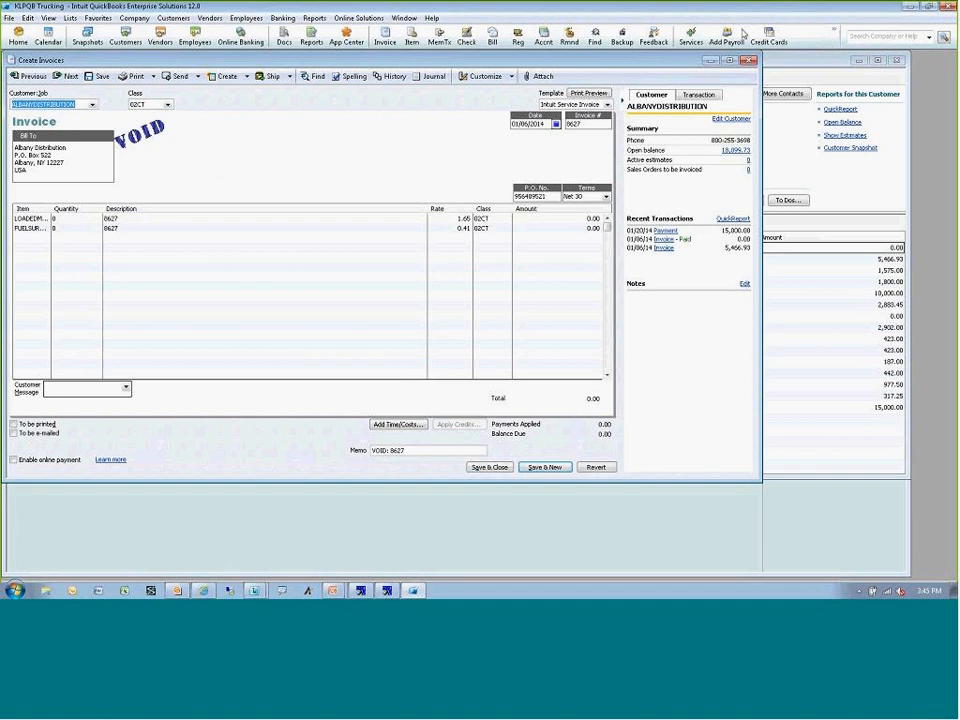
{"action": "left_click", "coordinate": [749, 62]}
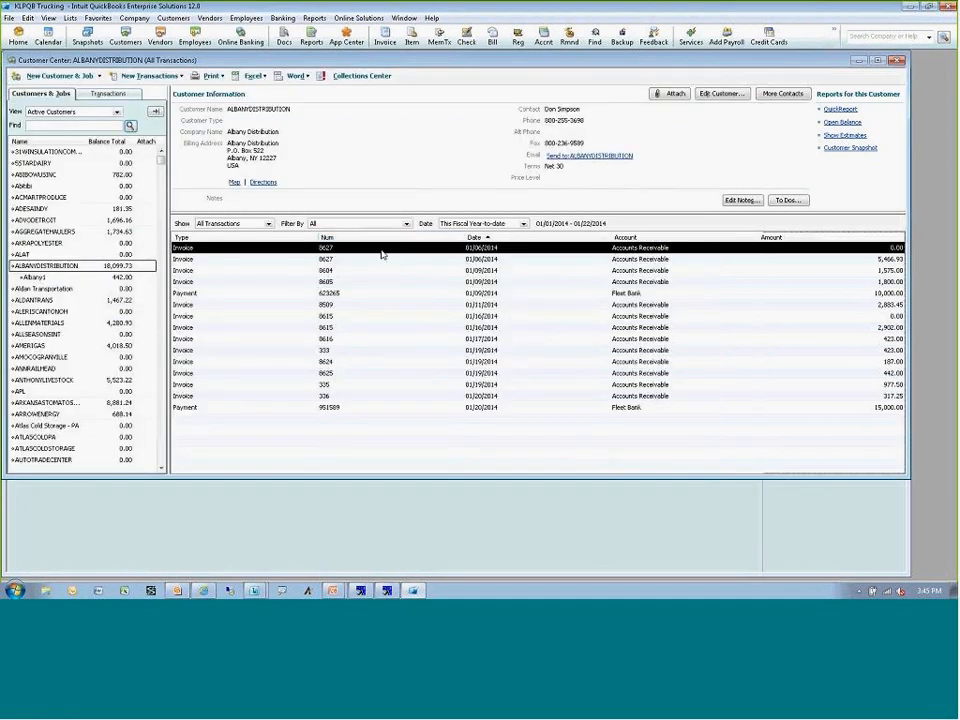
{"action": "double_click", "coordinate": [348, 259]}
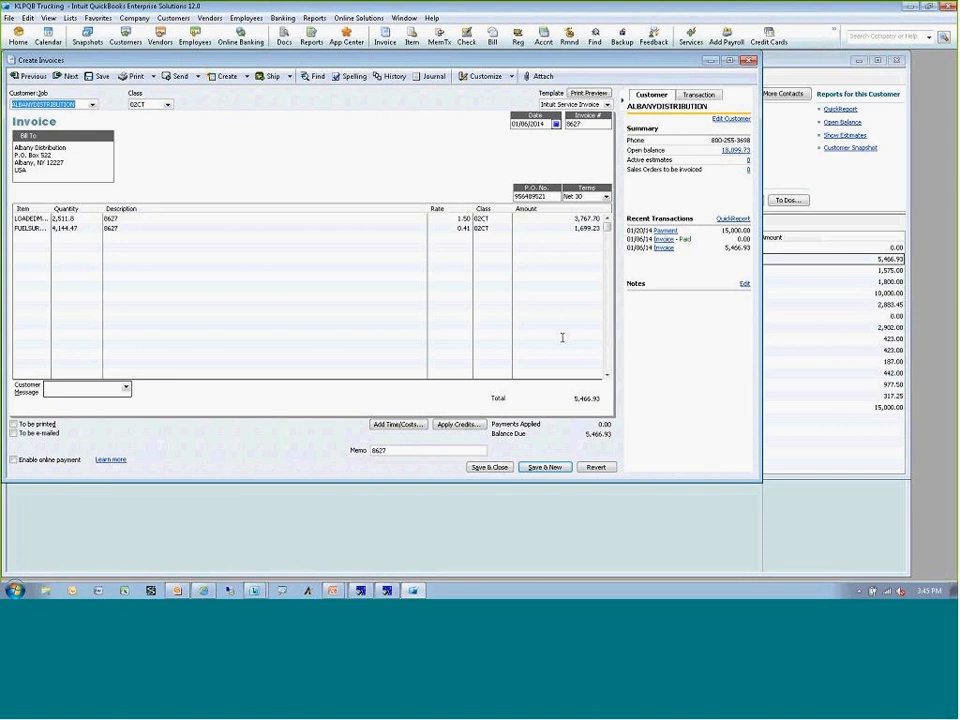
{"action": "left_click", "coordinate": [785, 62]}
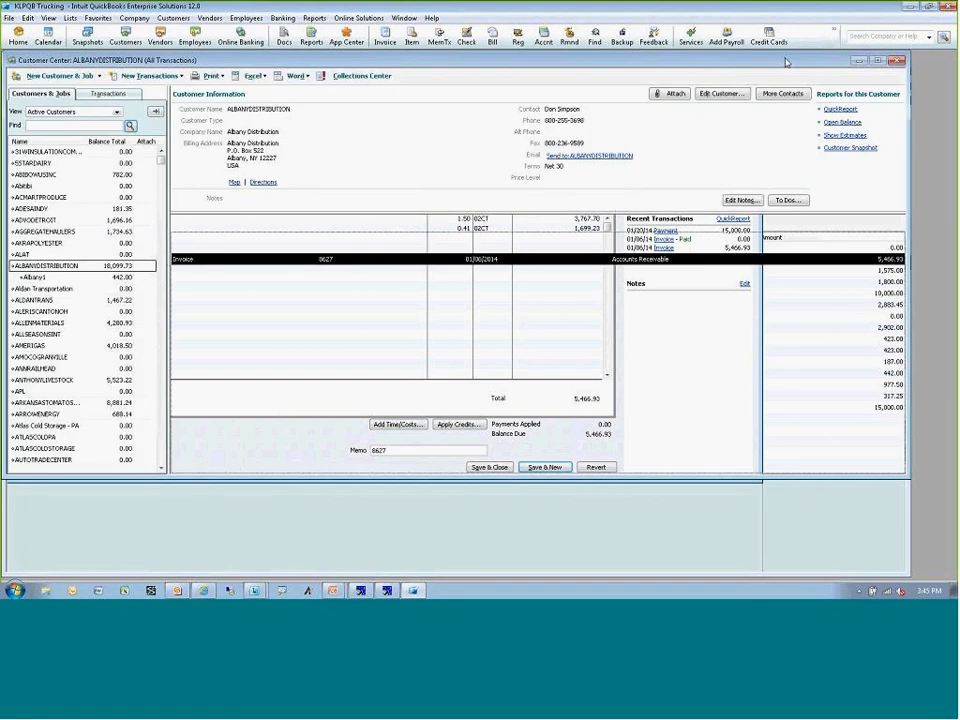
{"action": "left_click", "coordinate": [897, 61]}
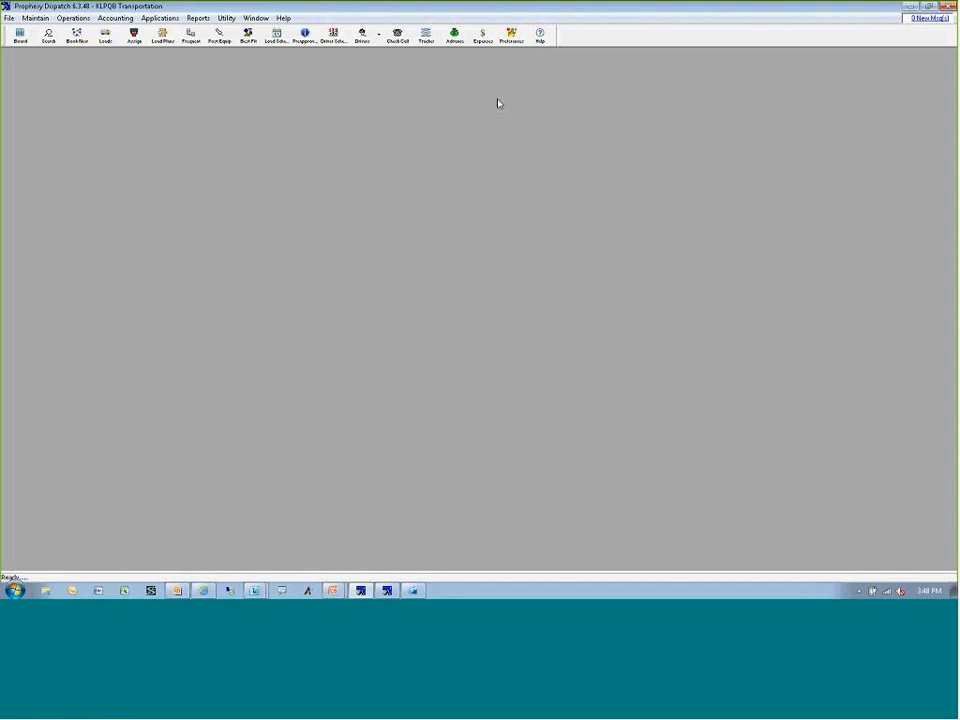
Review the Drive Axle configuration and image type mapping in the mobile imaging preferences, leaving without saving.
{"action": "left_click", "coordinate": [511, 36]}
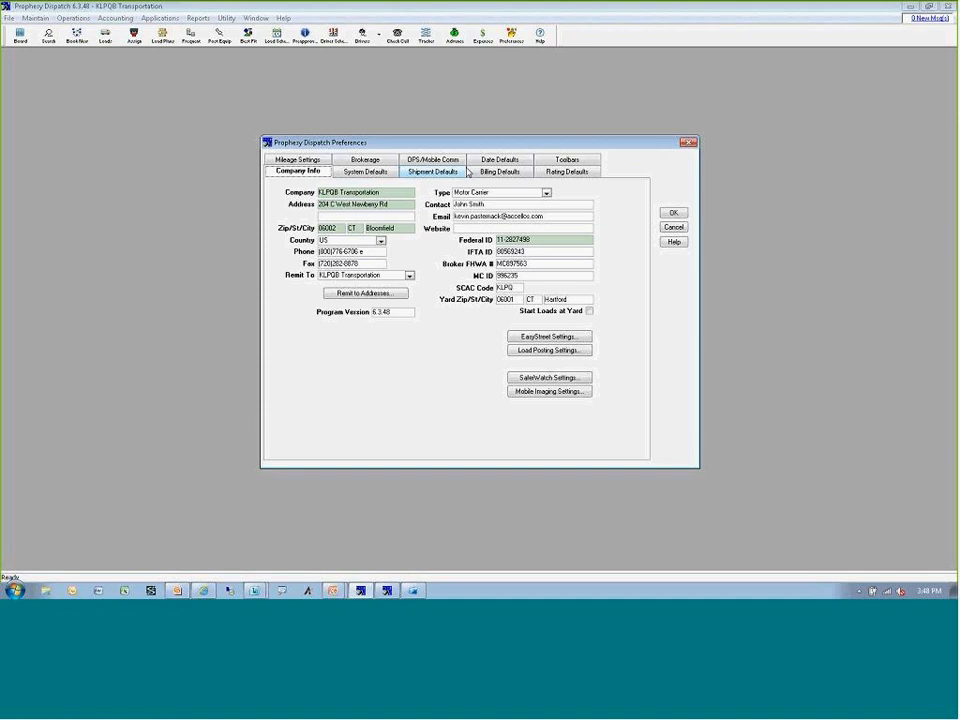
{"action": "left_click", "coordinate": [533, 391]}
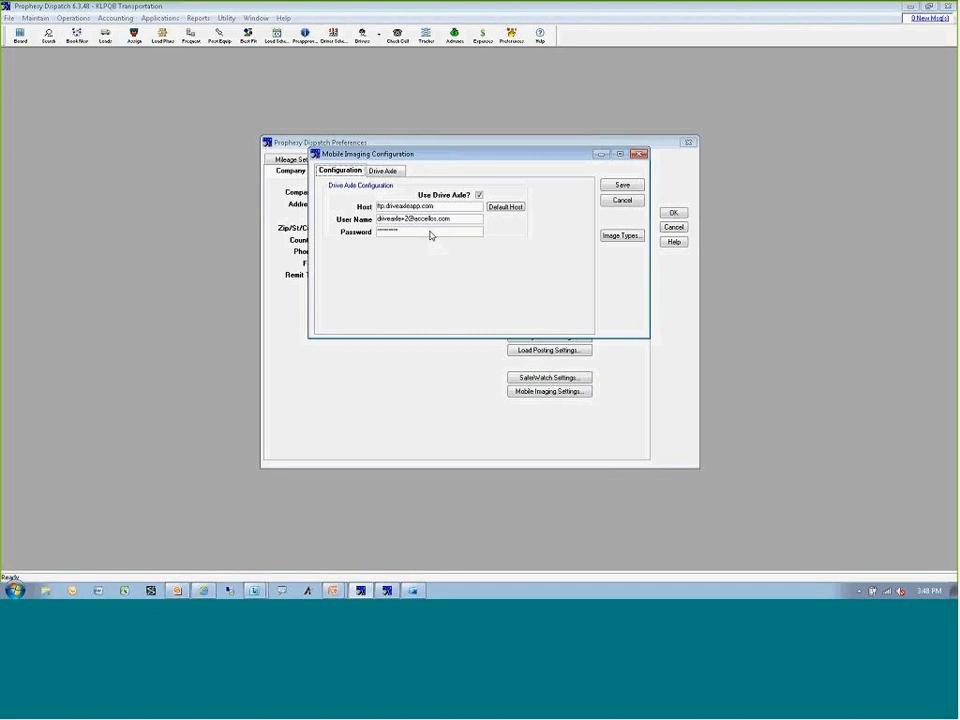
{"action": "left_click", "coordinate": [388, 171]}
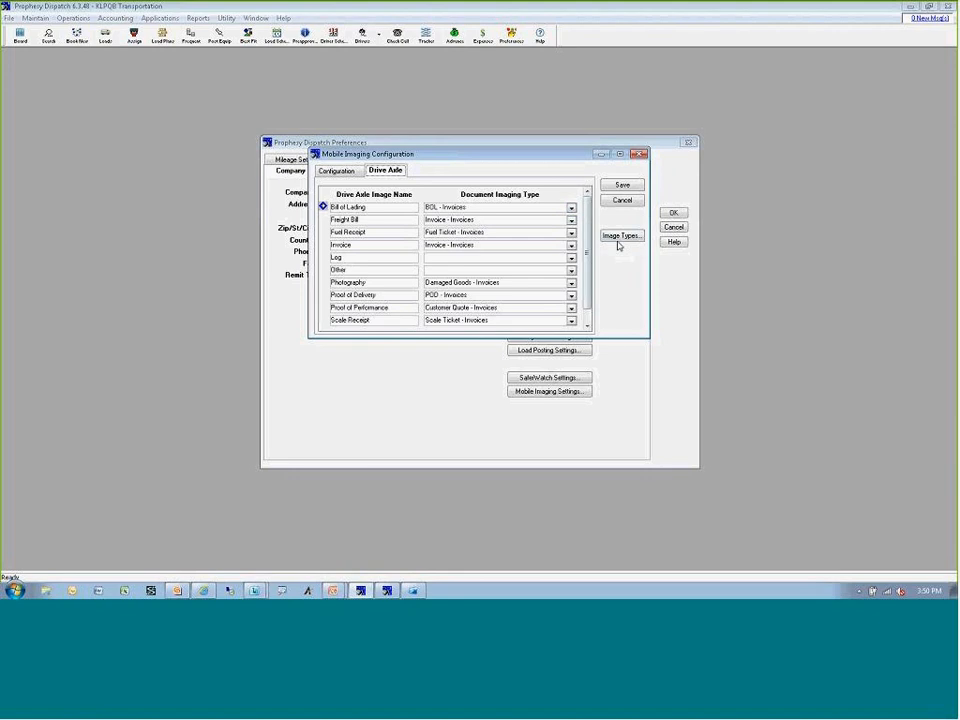
{"action": "left_click", "coordinate": [622, 200]}
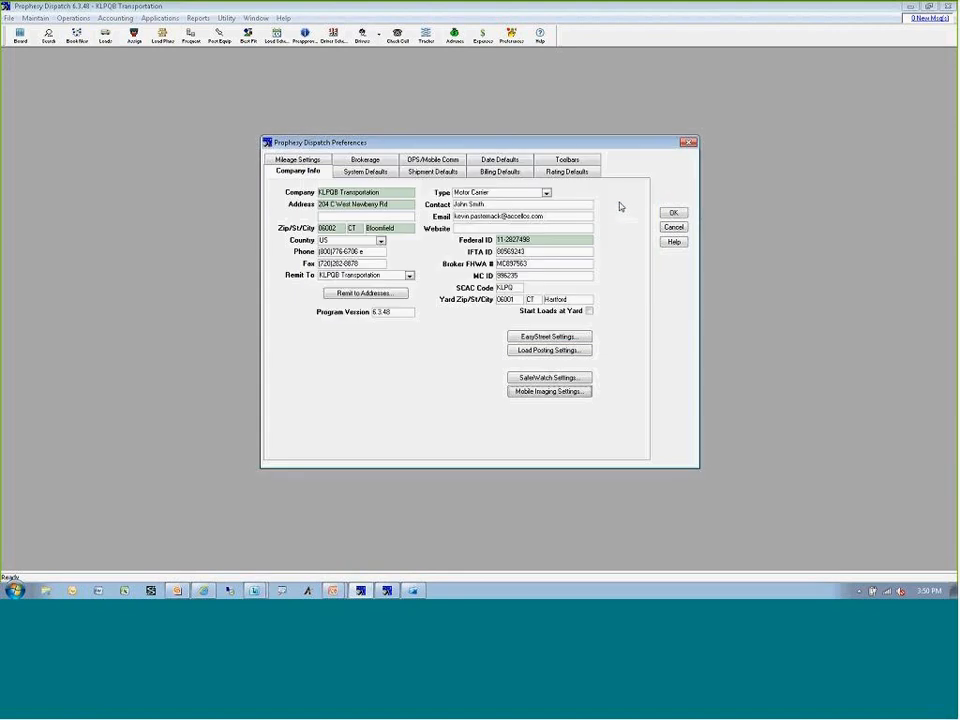
{"action": "left_click", "coordinate": [673, 227]}
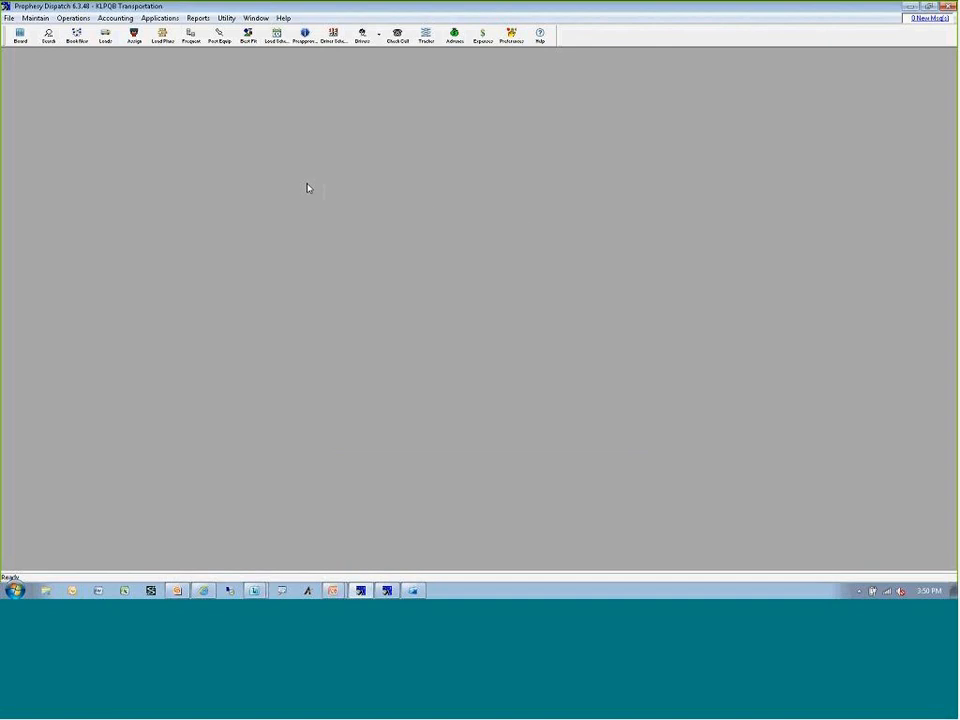
Switch to the Manage Document Imaging window and find the images for invoice 8514.
{"action": "left_click", "coordinate": [385, 590]}
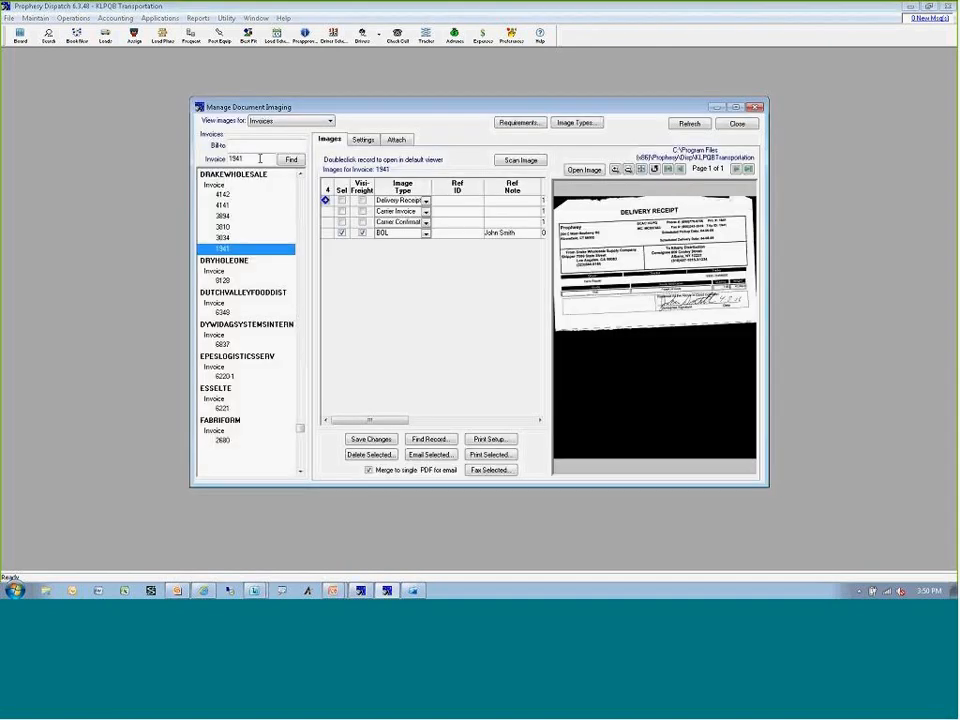
{"action": "left_click_drag", "start_coordinate": [260, 158], "coordinate": [186, 152]}
{"action": "type", "text": "8514"}
{"action": "key", "text": "Return"}
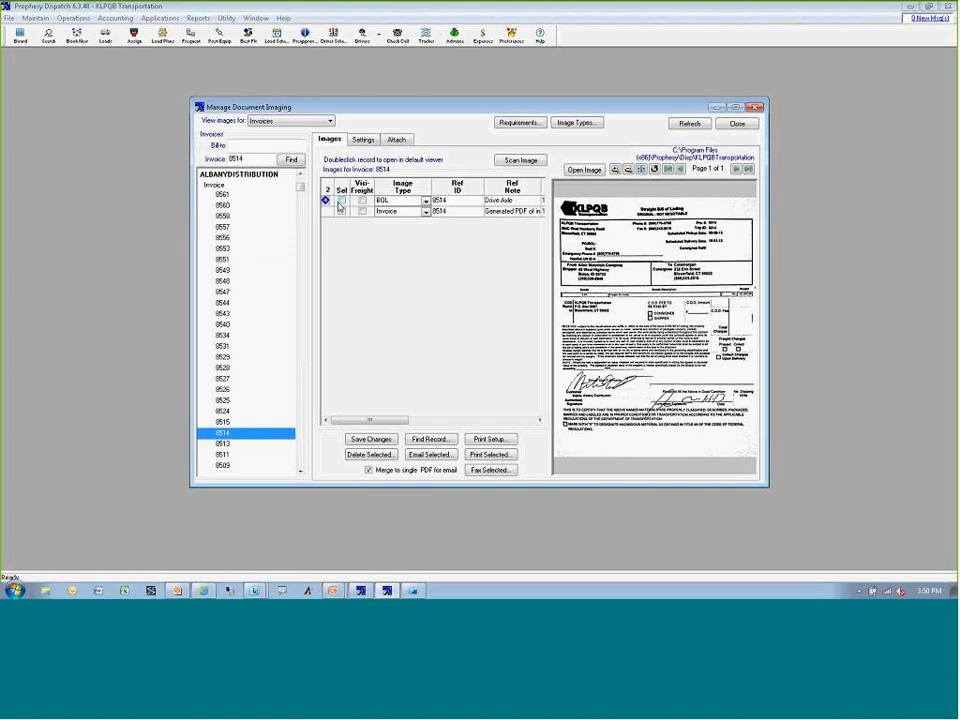
Select invoice 8514's BOL image, view it full size in the default viewer, and close the viewer and document imaging.
{"action": "left_click", "coordinate": [340, 201]}
{"action": "double_click", "coordinate": [637, 288]}
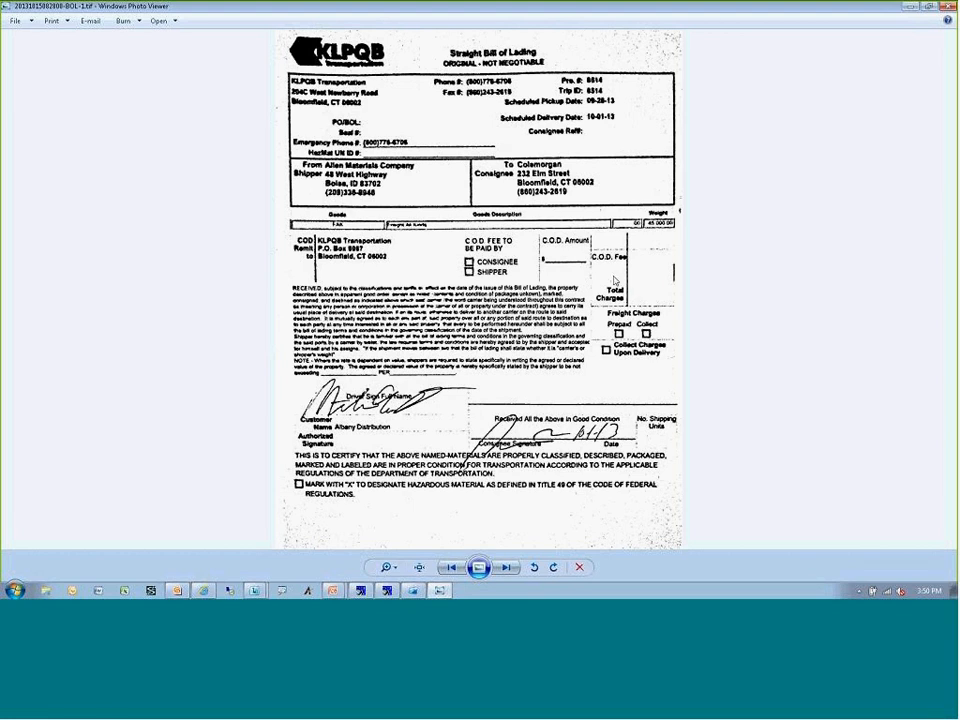
{"action": "left_click", "coordinate": [945, 7]}
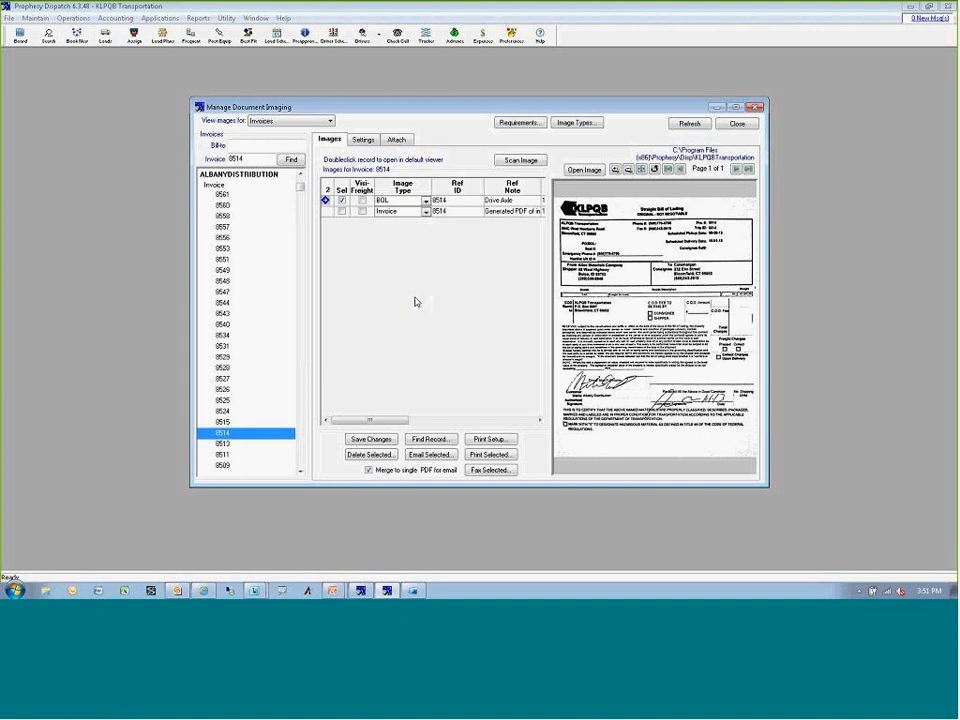
{"action": "left_click", "coordinate": [735, 124]}
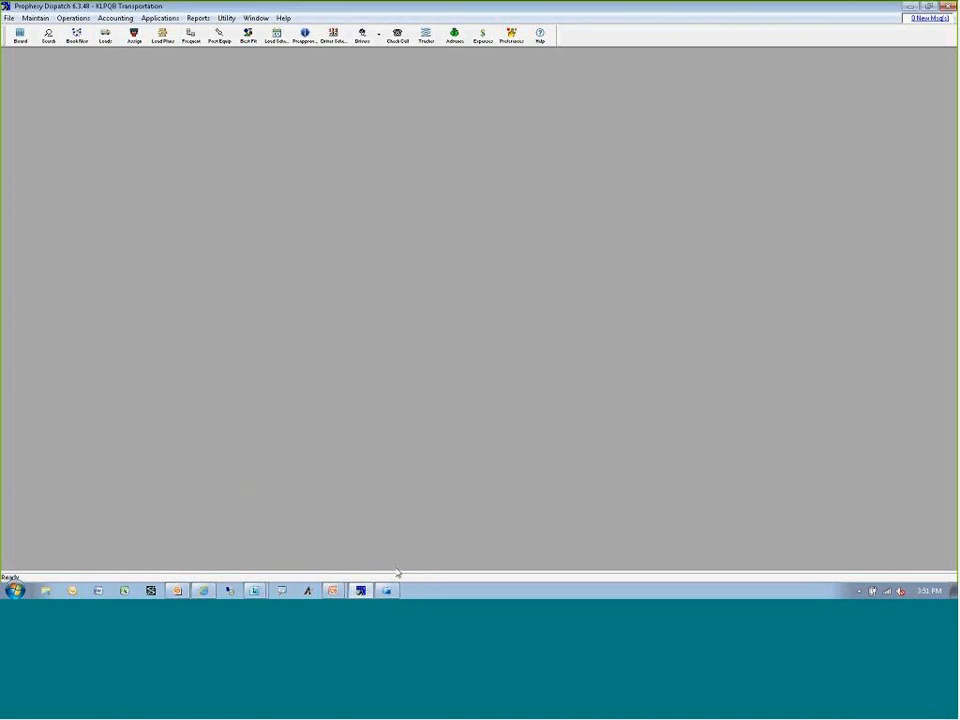
Switch to the PowerPoint slide show and show the "What we reviewed" slide.
{"action": "mouse_move", "coordinate": [333, 591]}
{"action": "left_click", "coordinate": [321, 568]}
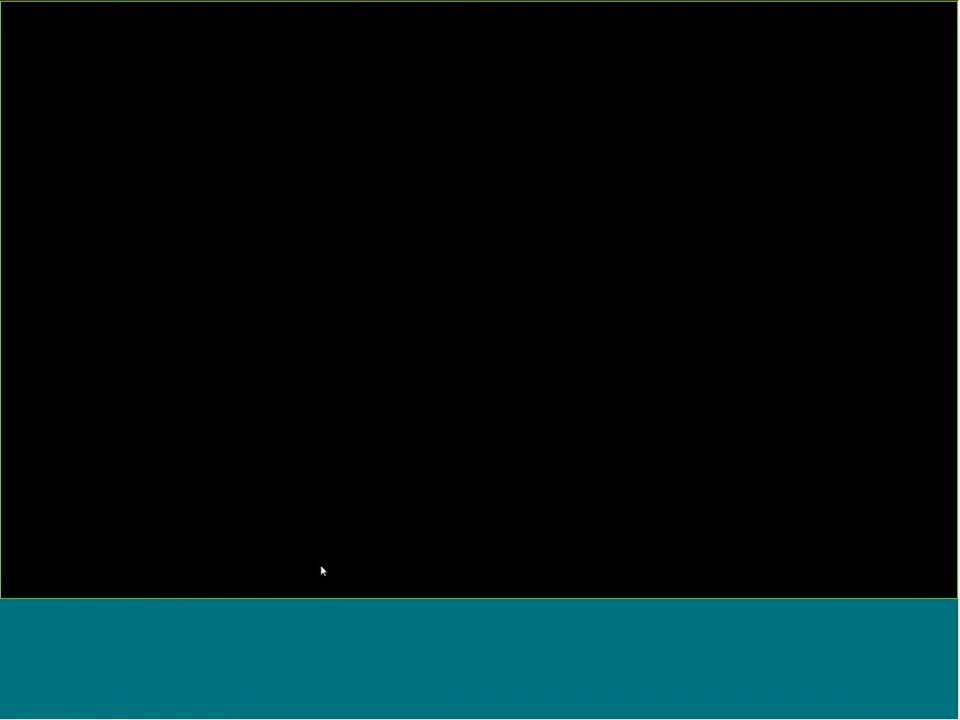
{"action": "left_click", "coordinate": [375, 459]}
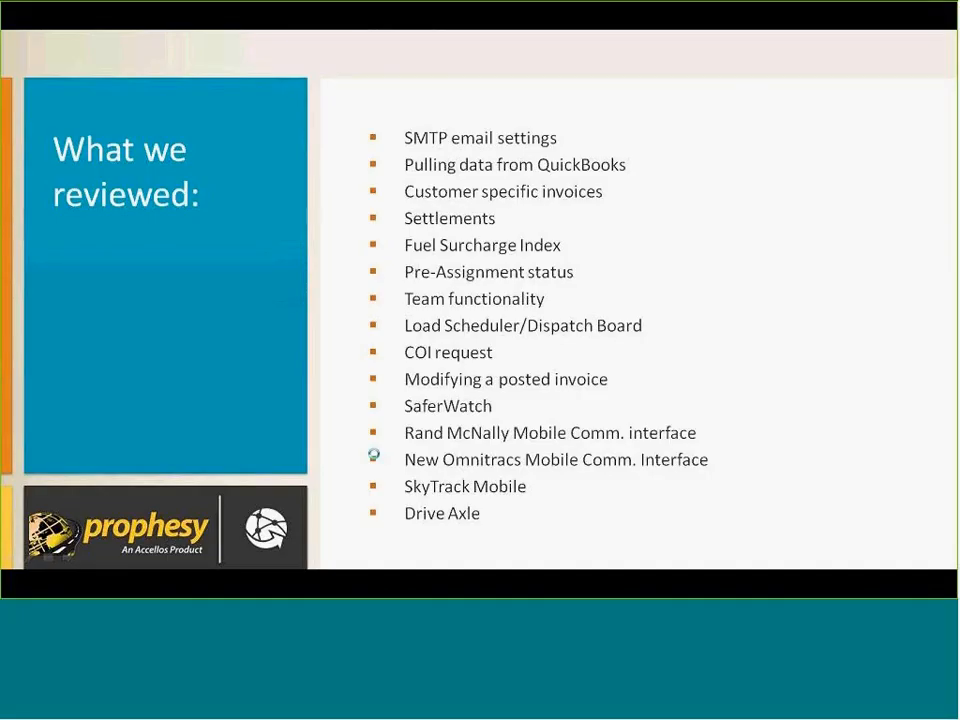